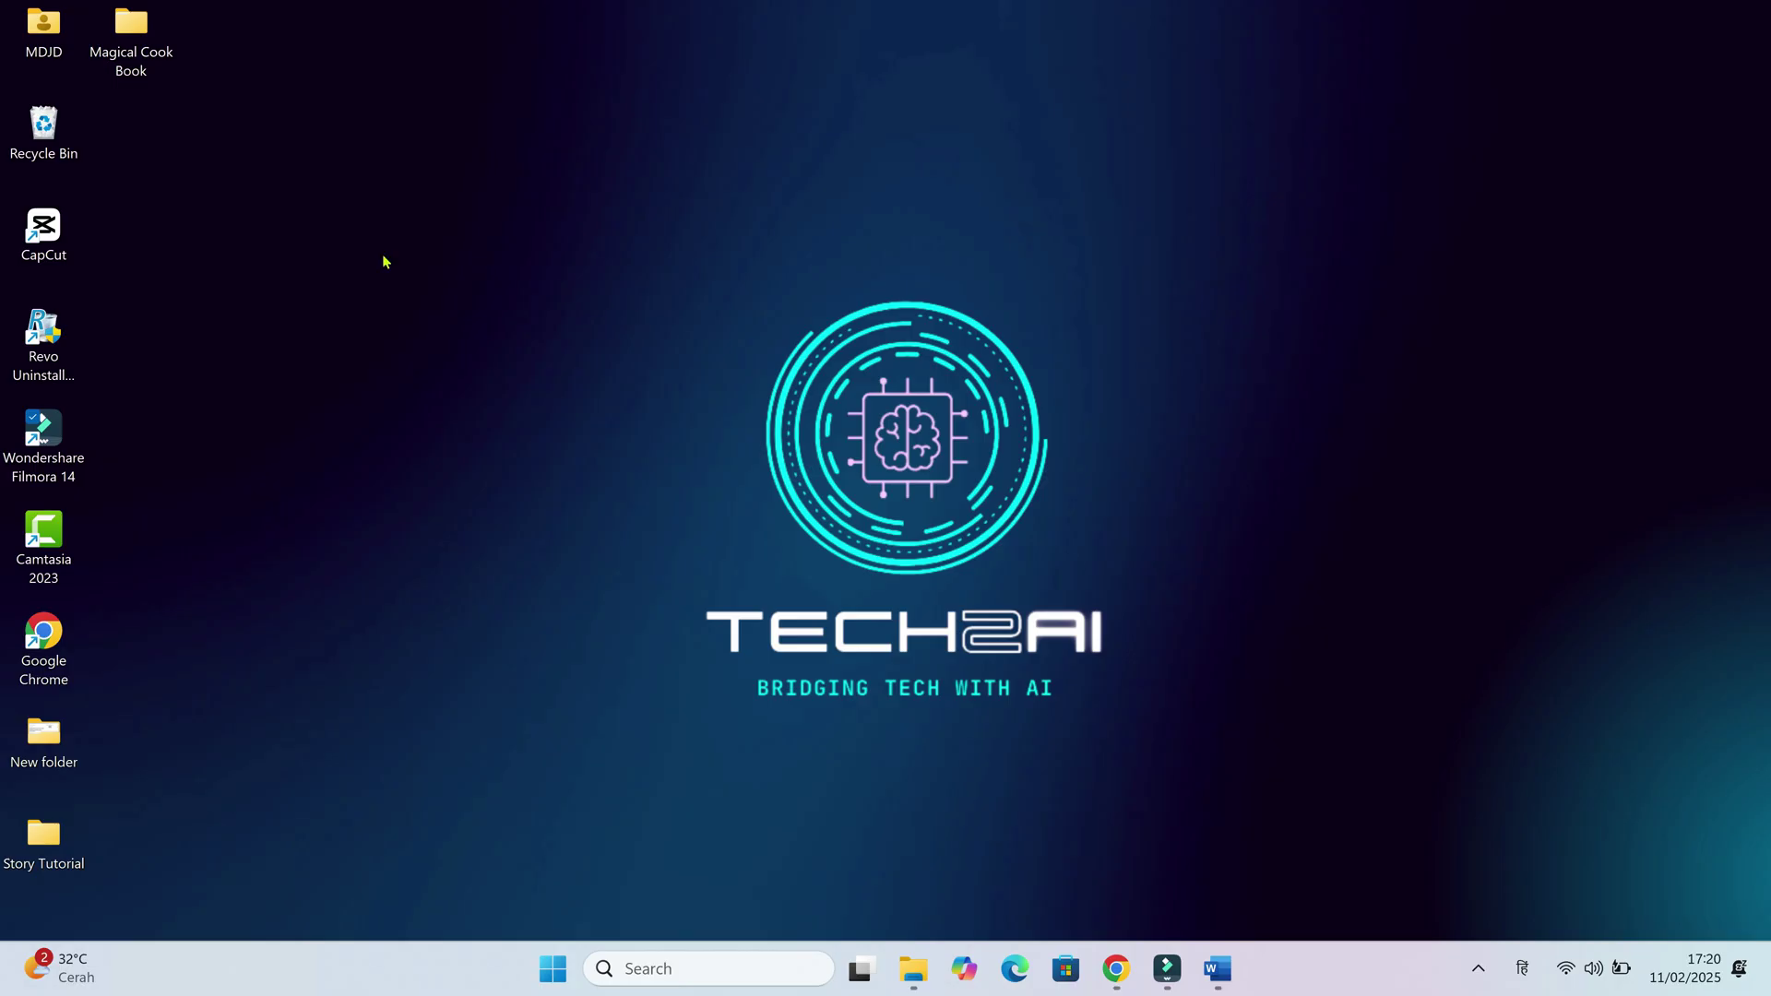
Create a desktop folder named 'Realistic Photos' and bring up ChatGPT in Chrome
key("ctrl+shift+n")
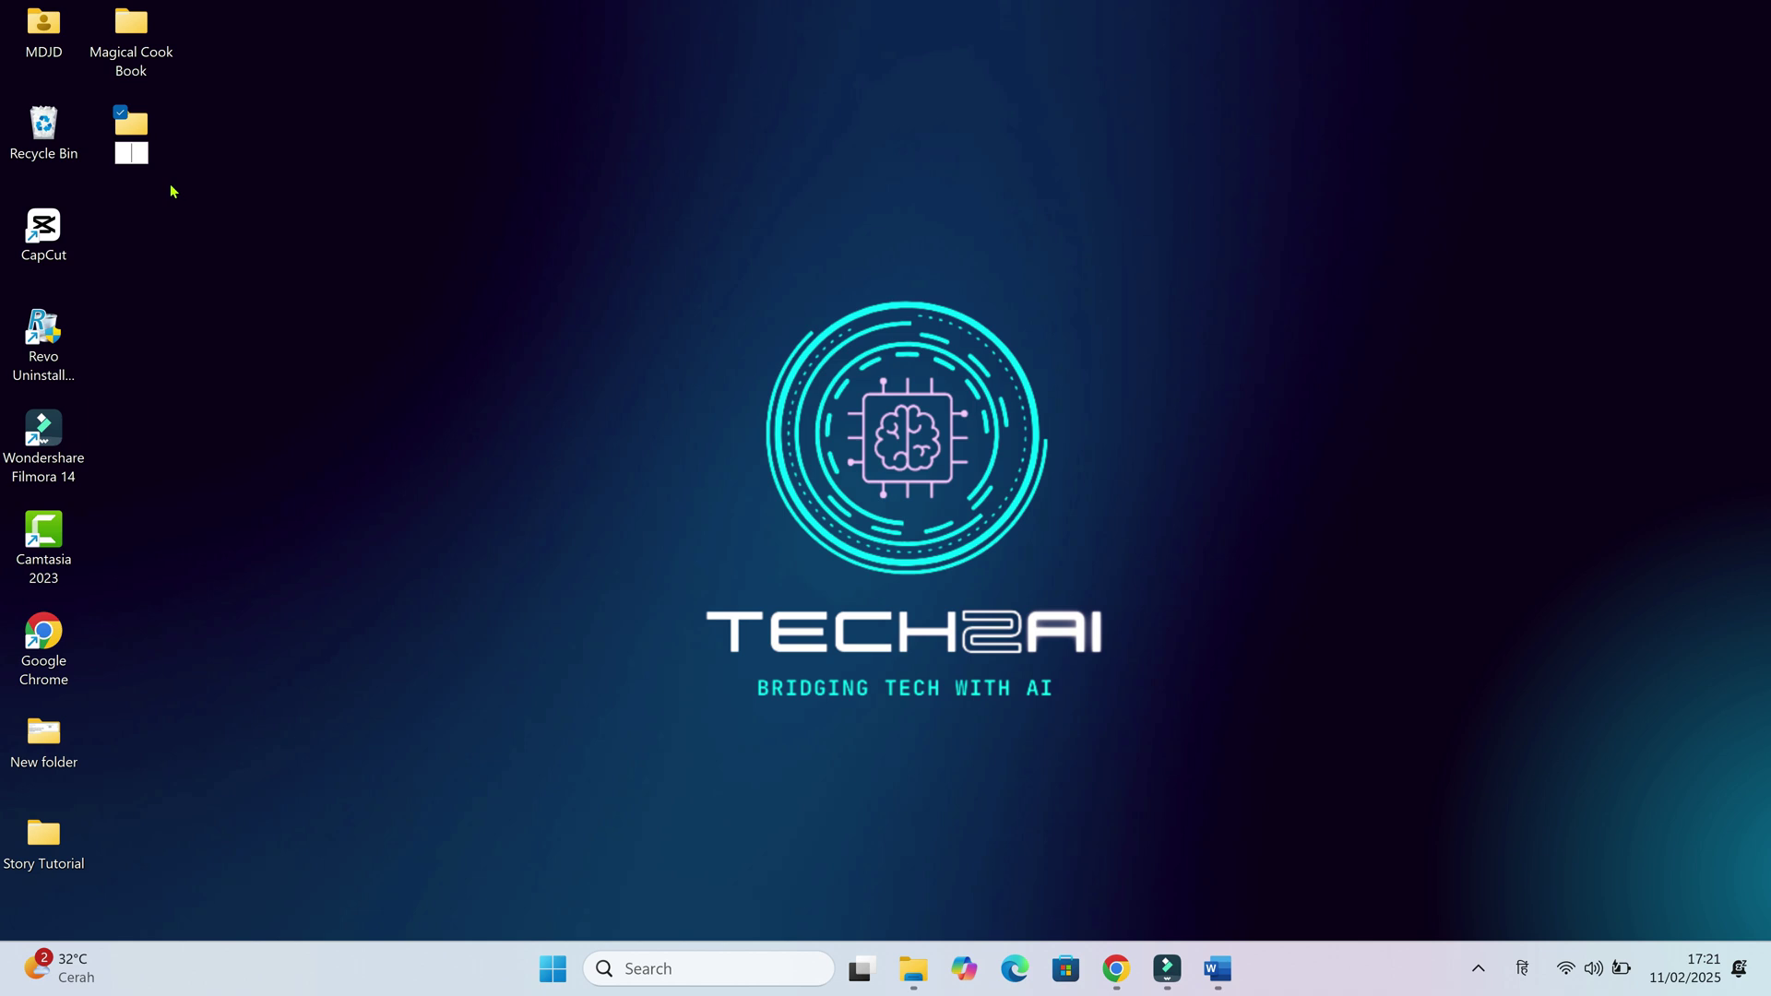
type("Realistic P")
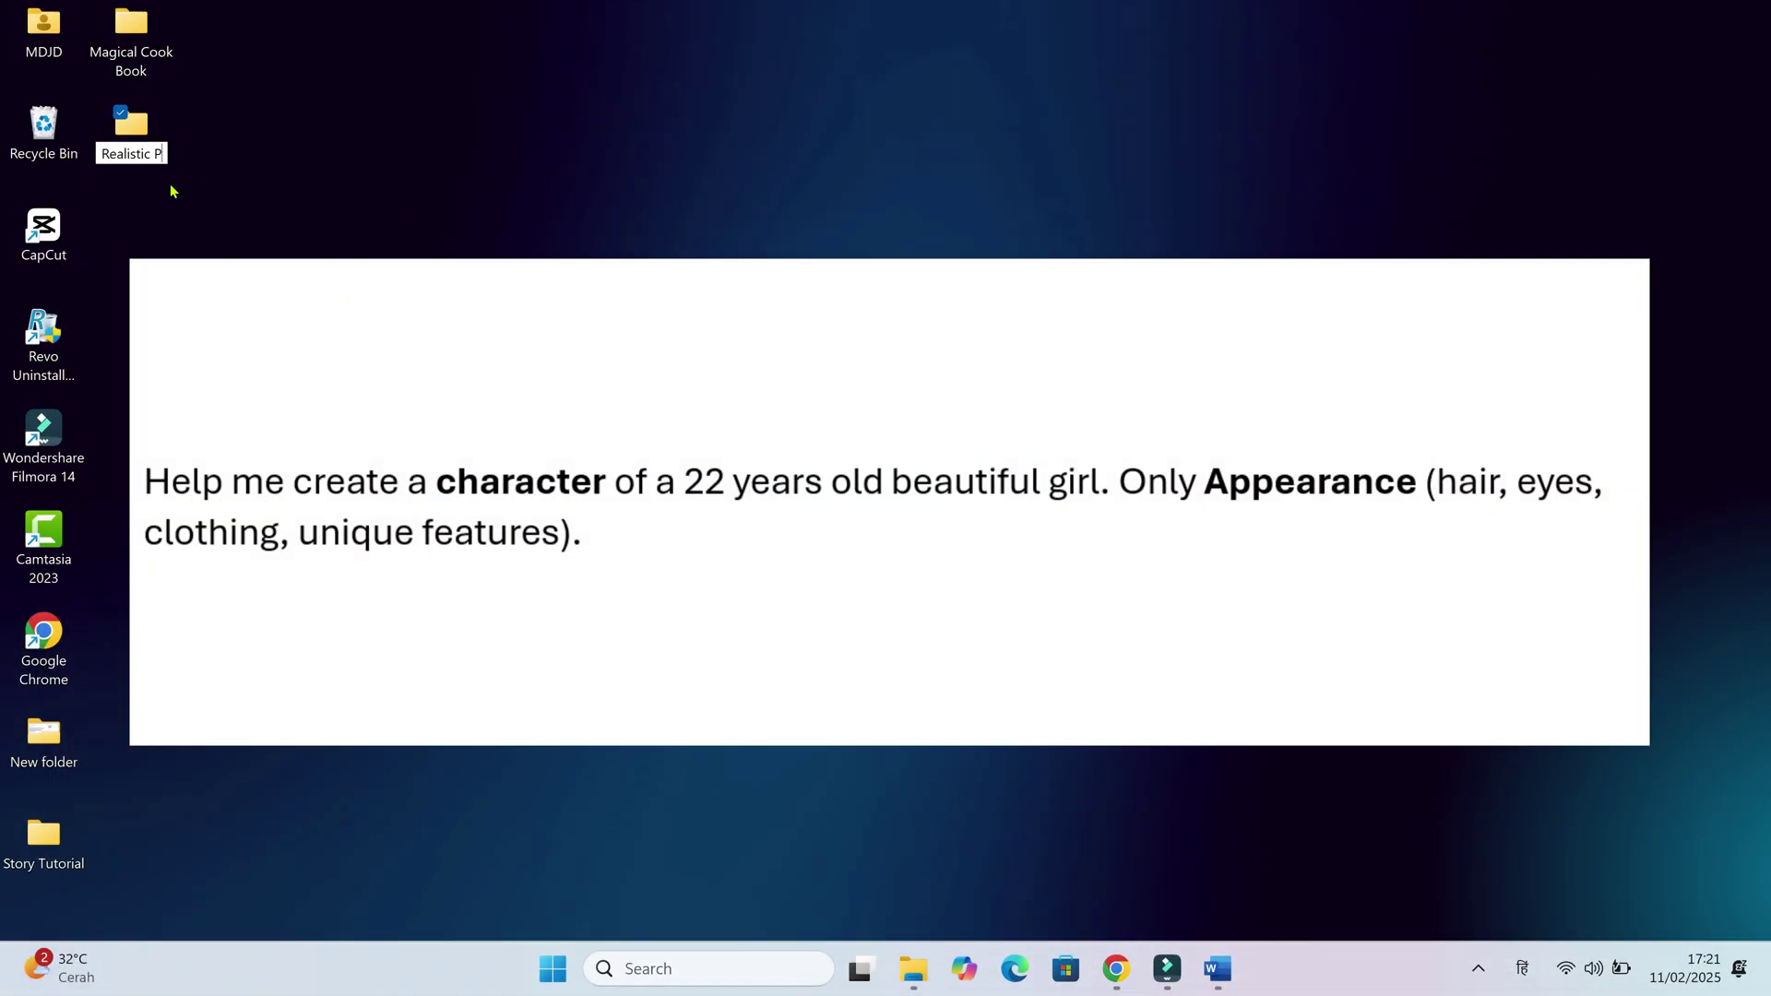
type("hotos")
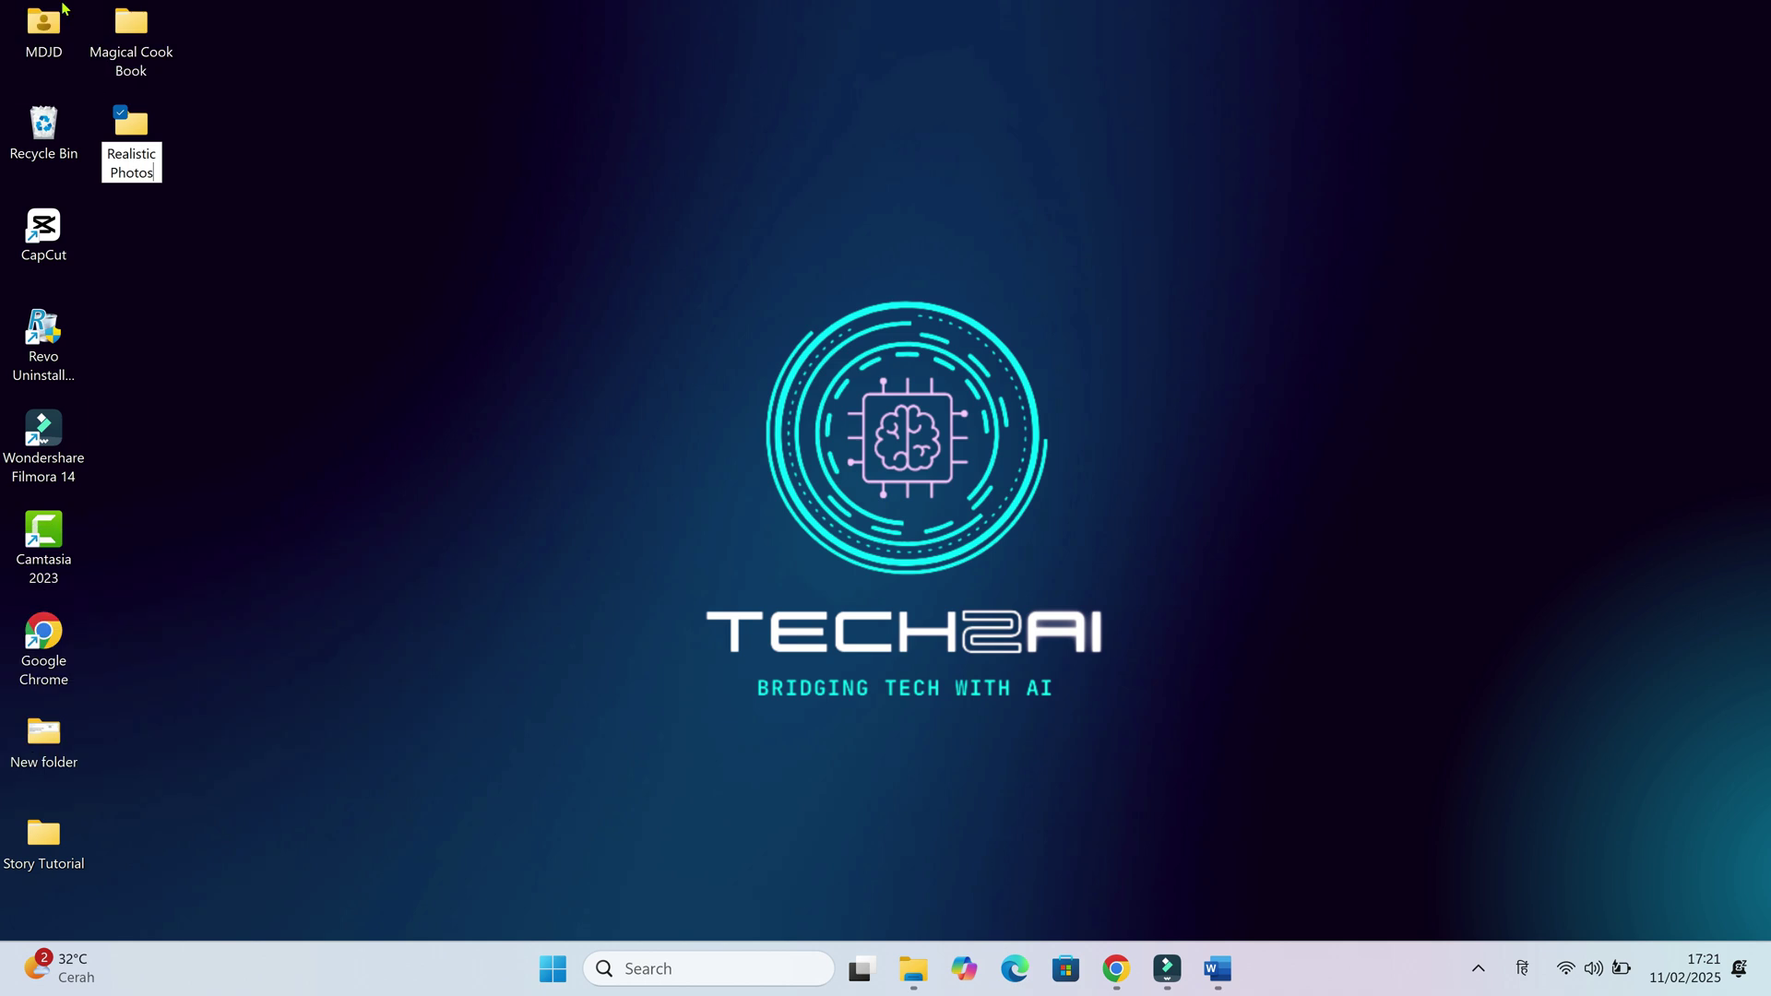
left_click(1117, 969)
mouse_move(1232, 986)
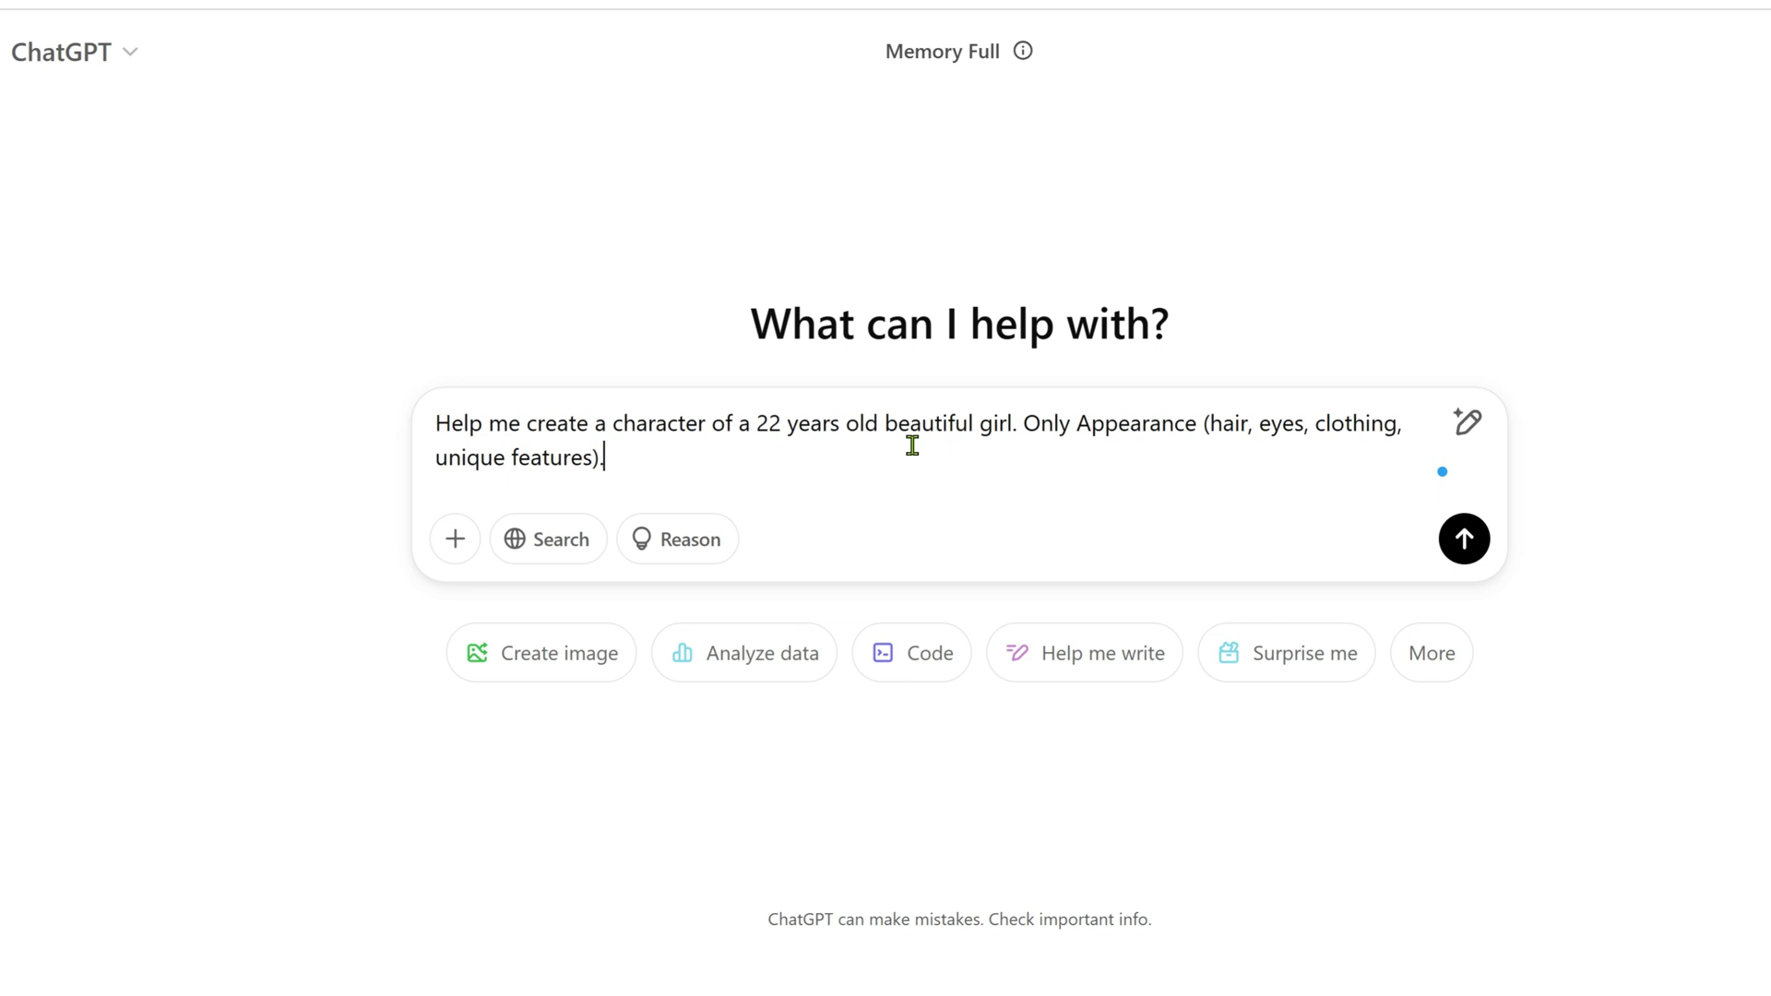
Send the 22-year-old girl appearance prompt and select the reply's description for copying
key("Return")
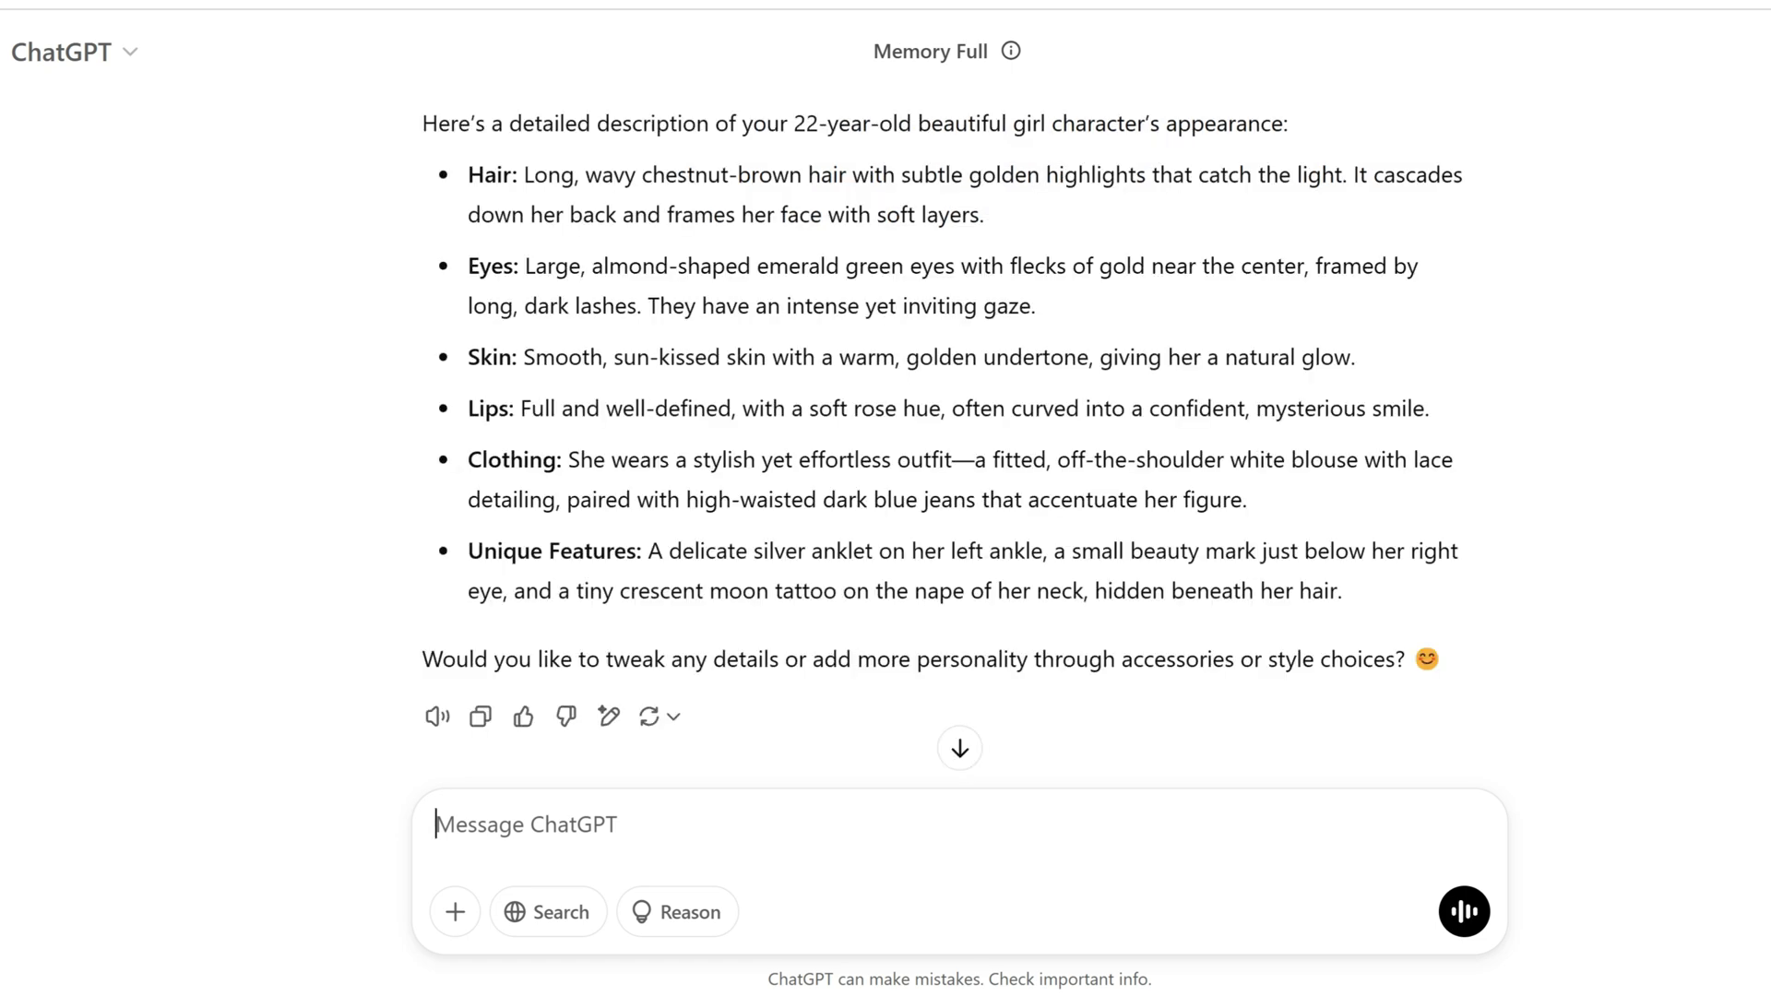
scroll(1009, 618, "up", 2)
scroll(1412, 521, "down", 1)
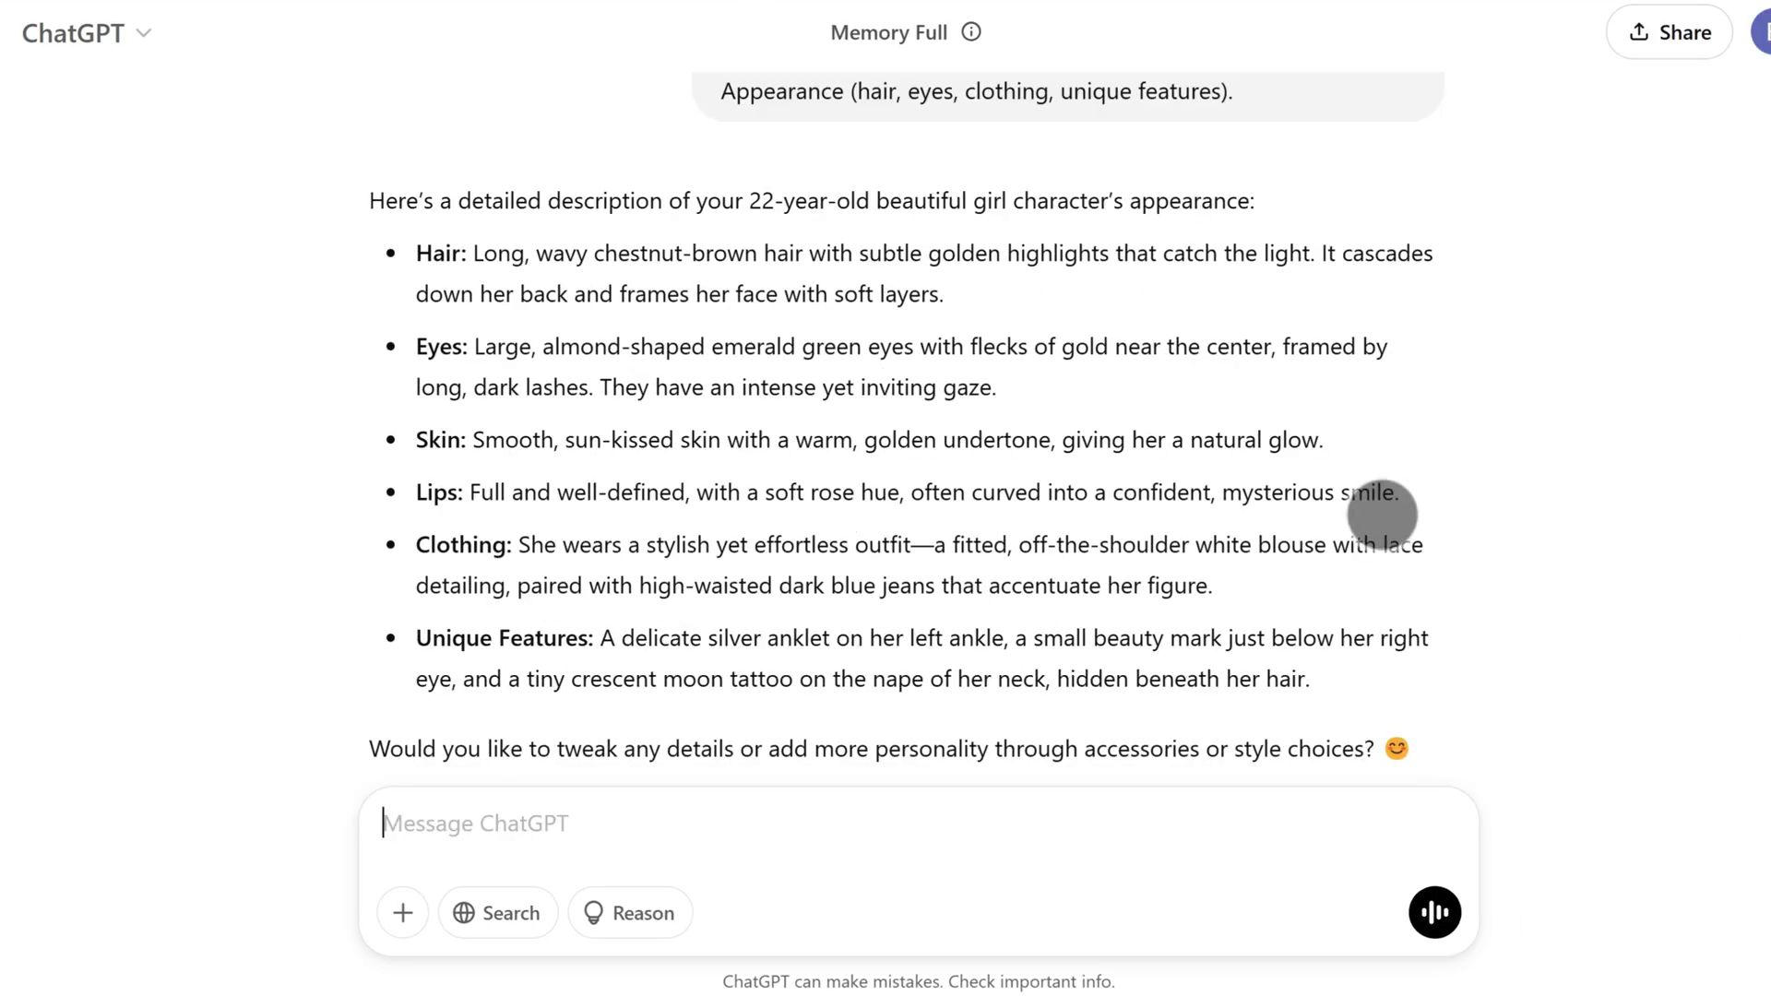
scroll(1382, 514, "down", 1)
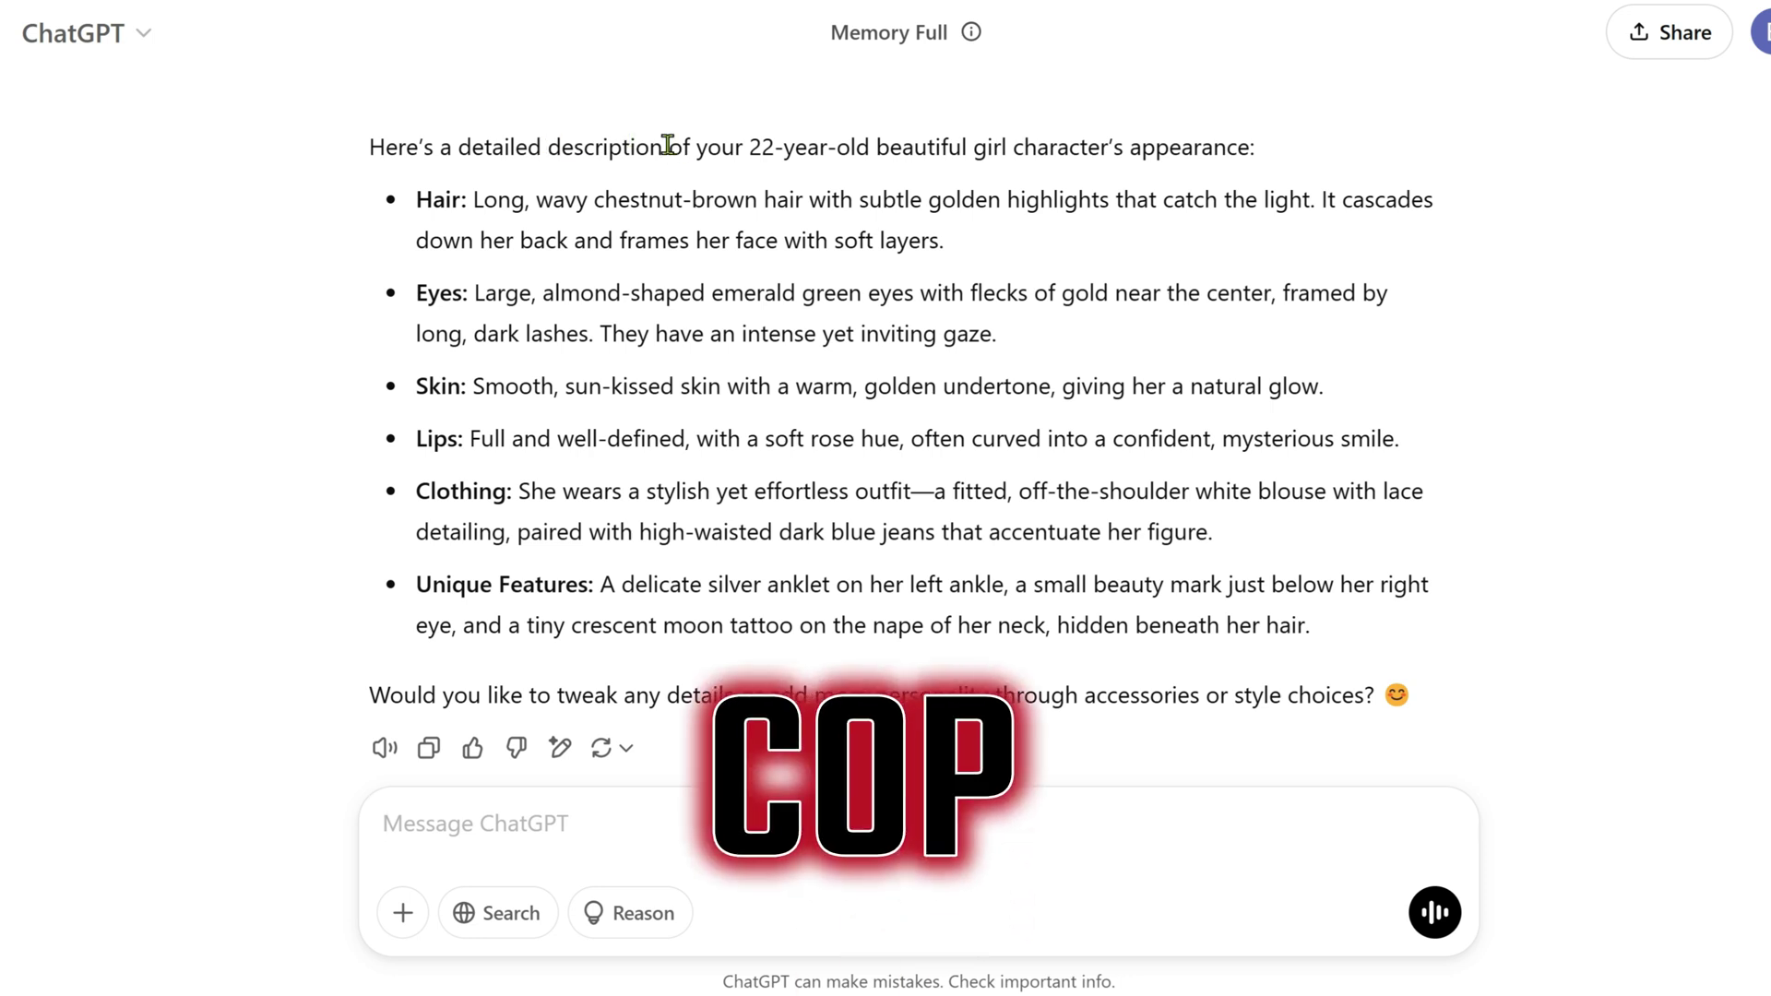
left_click_drag(669, 146, 1400, 610)
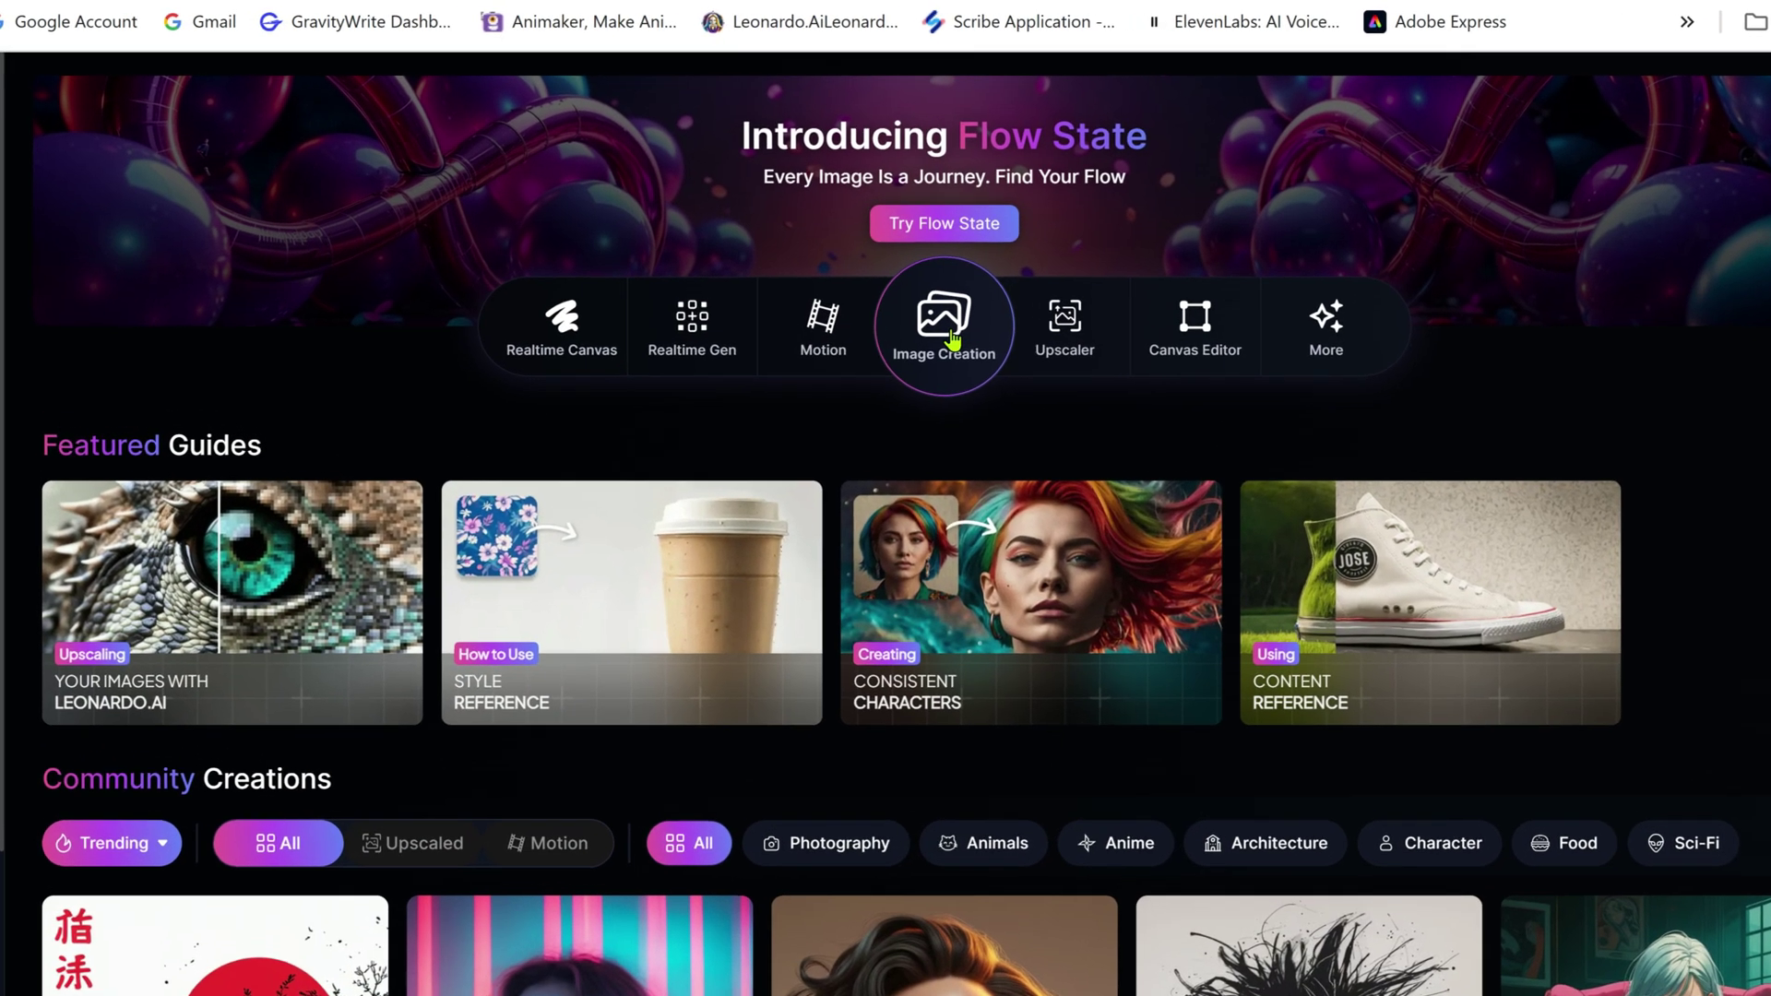
In Leonardo's Image Creation, enter 'Create an image' followed by the pasted appearance description
left_click(955, 341)
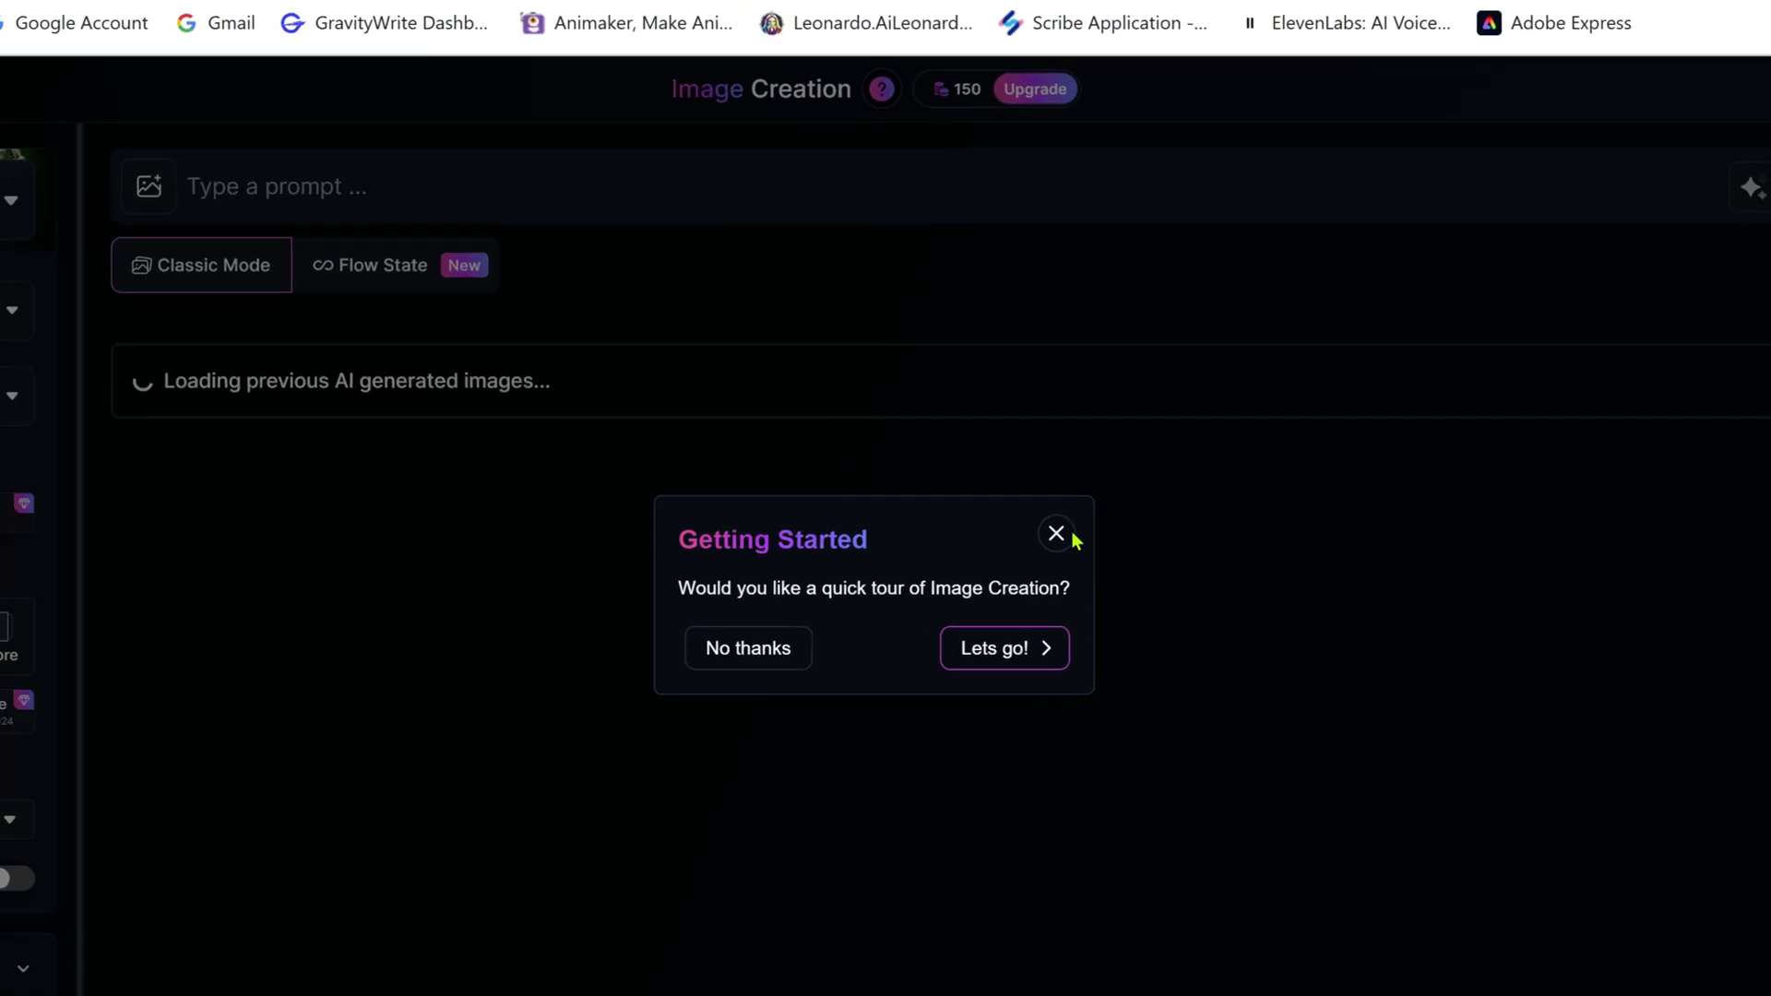
left_click(1060, 536)
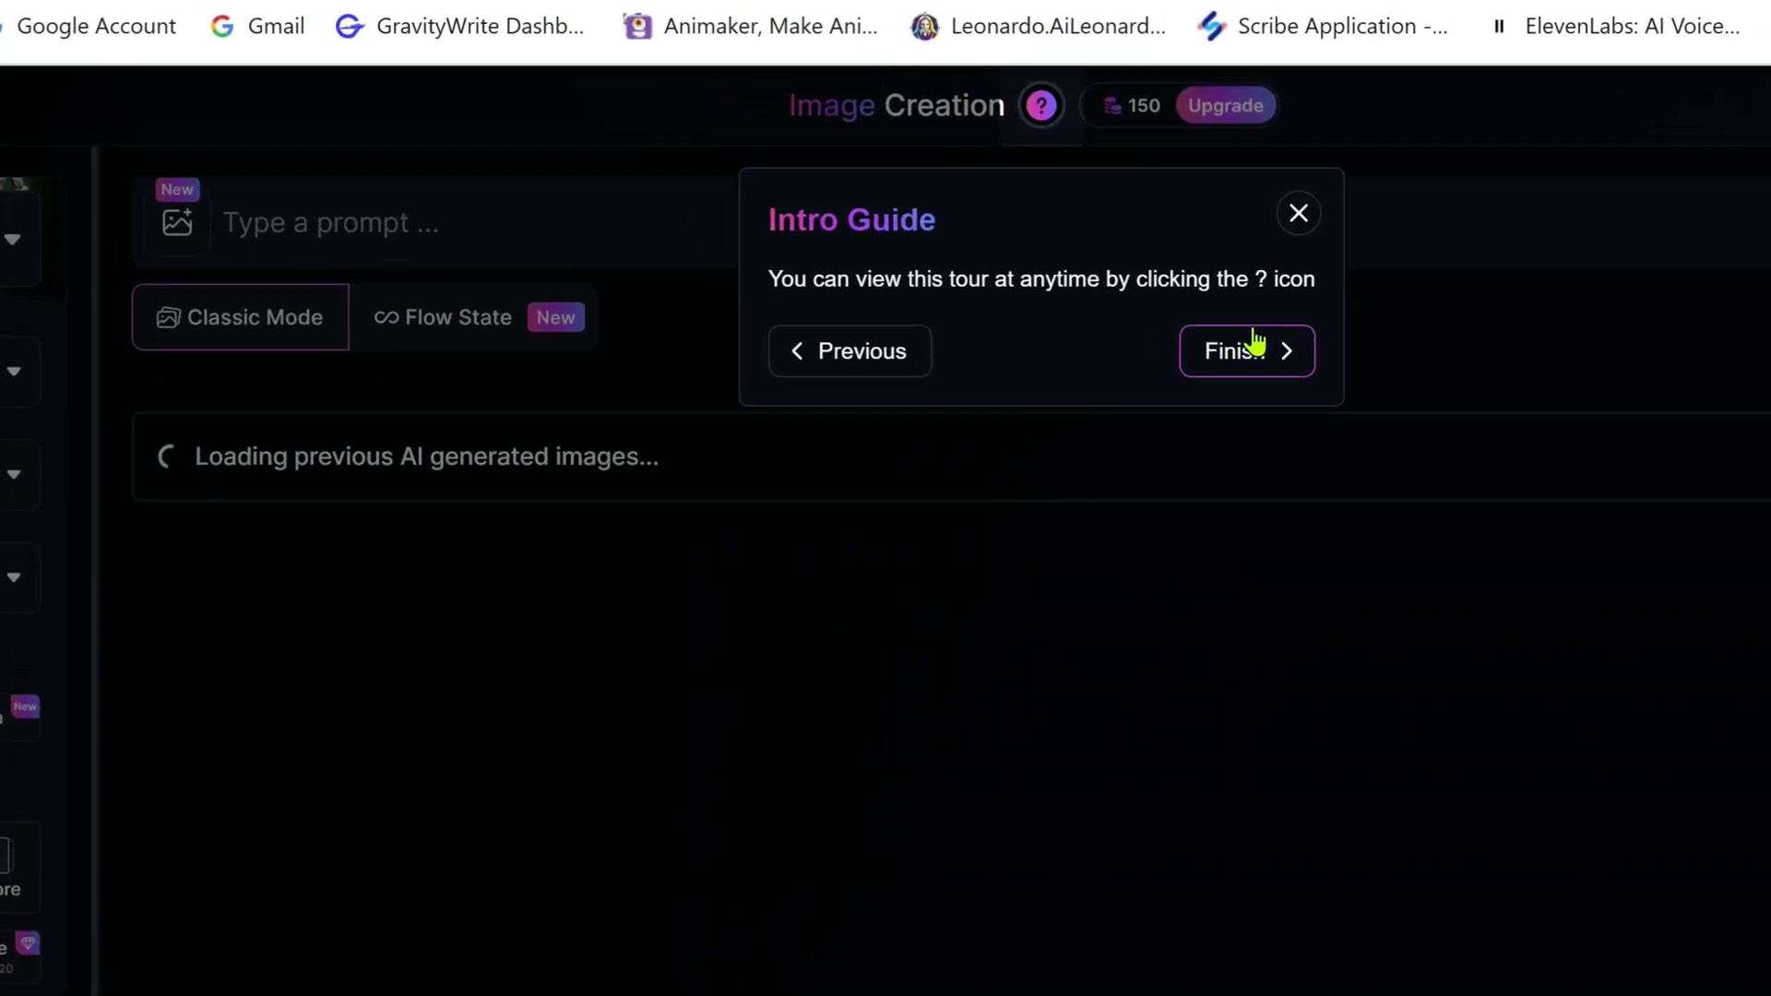
left_click(1260, 349)
left_click(704, 215)
type("Cr")
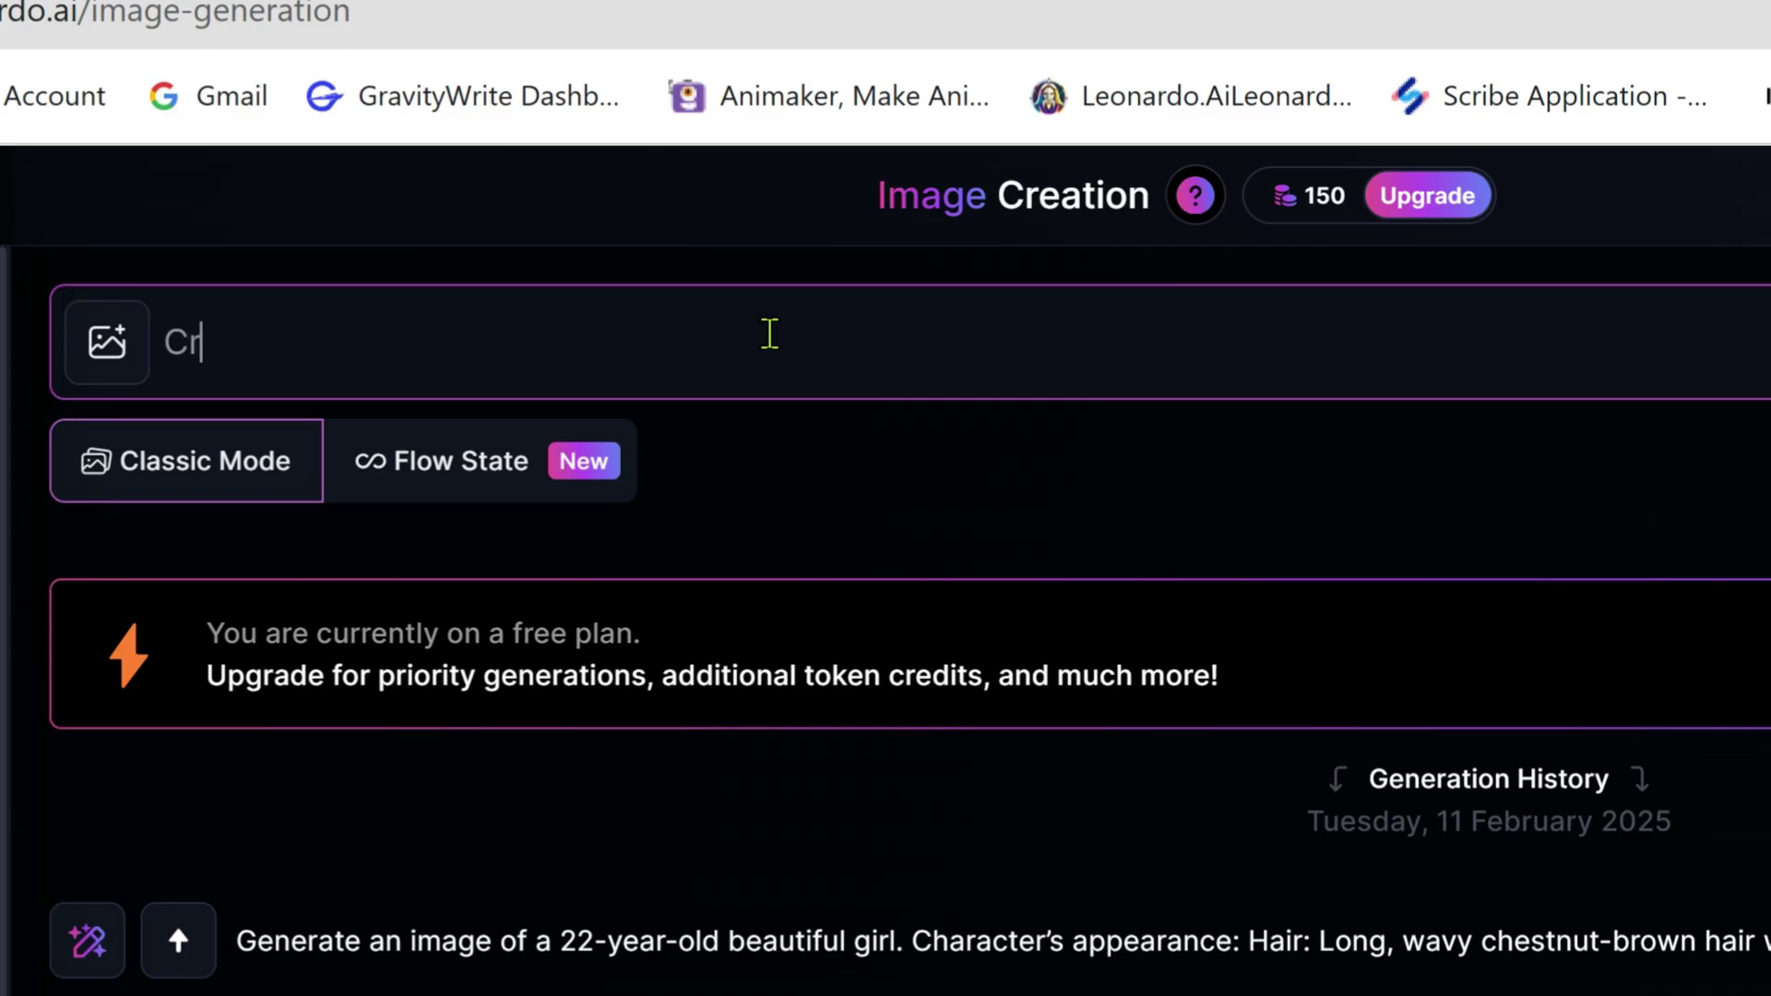
type("eate an image")
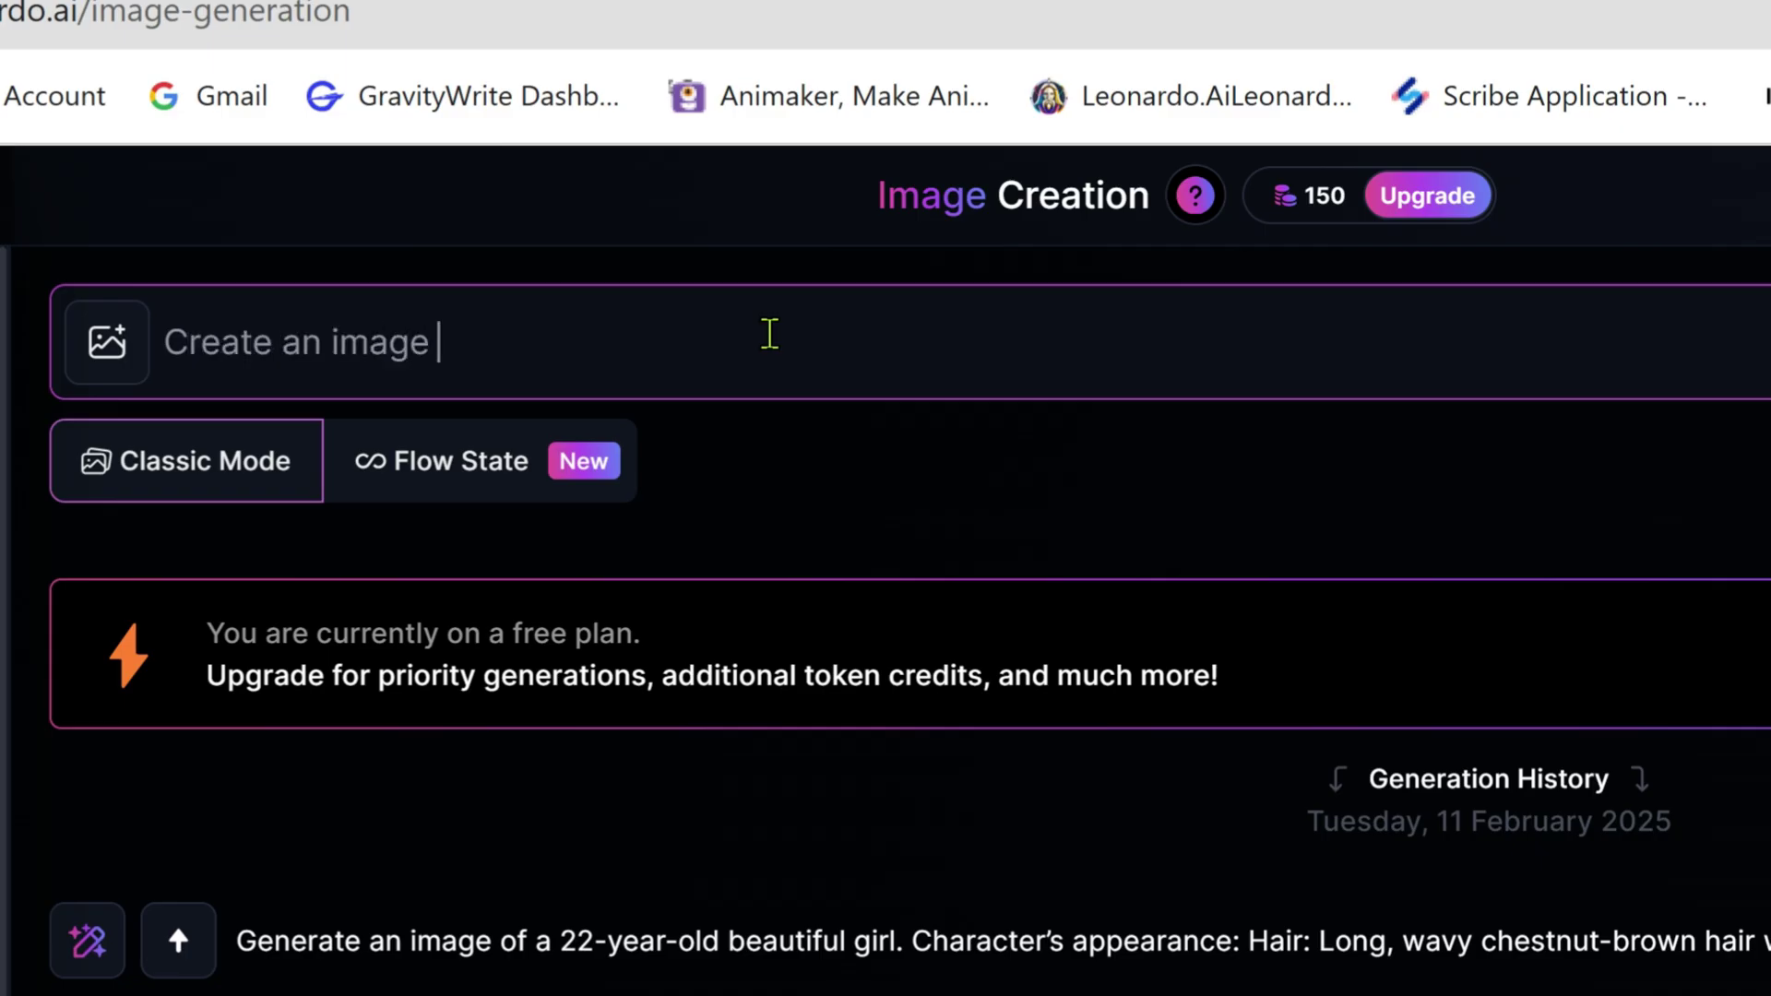
key("ctrl+v")
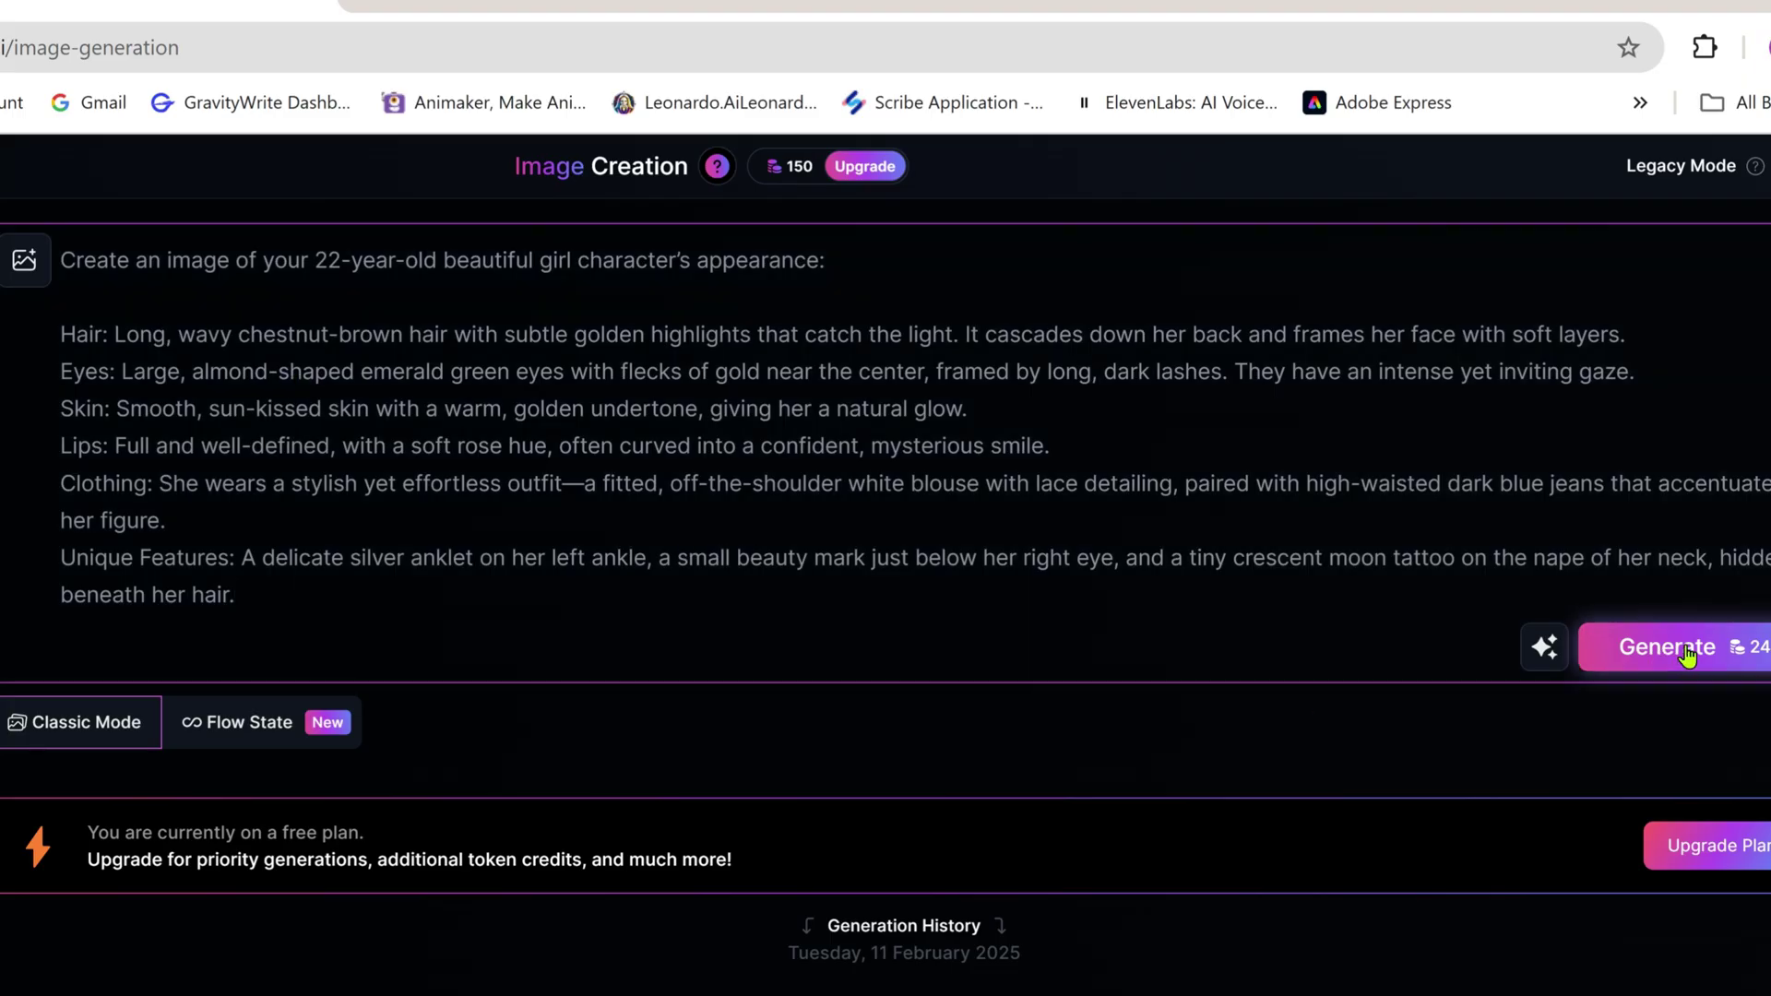
Generate four images of the girl and save the second one as a JPEG
left_click(1687, 655)
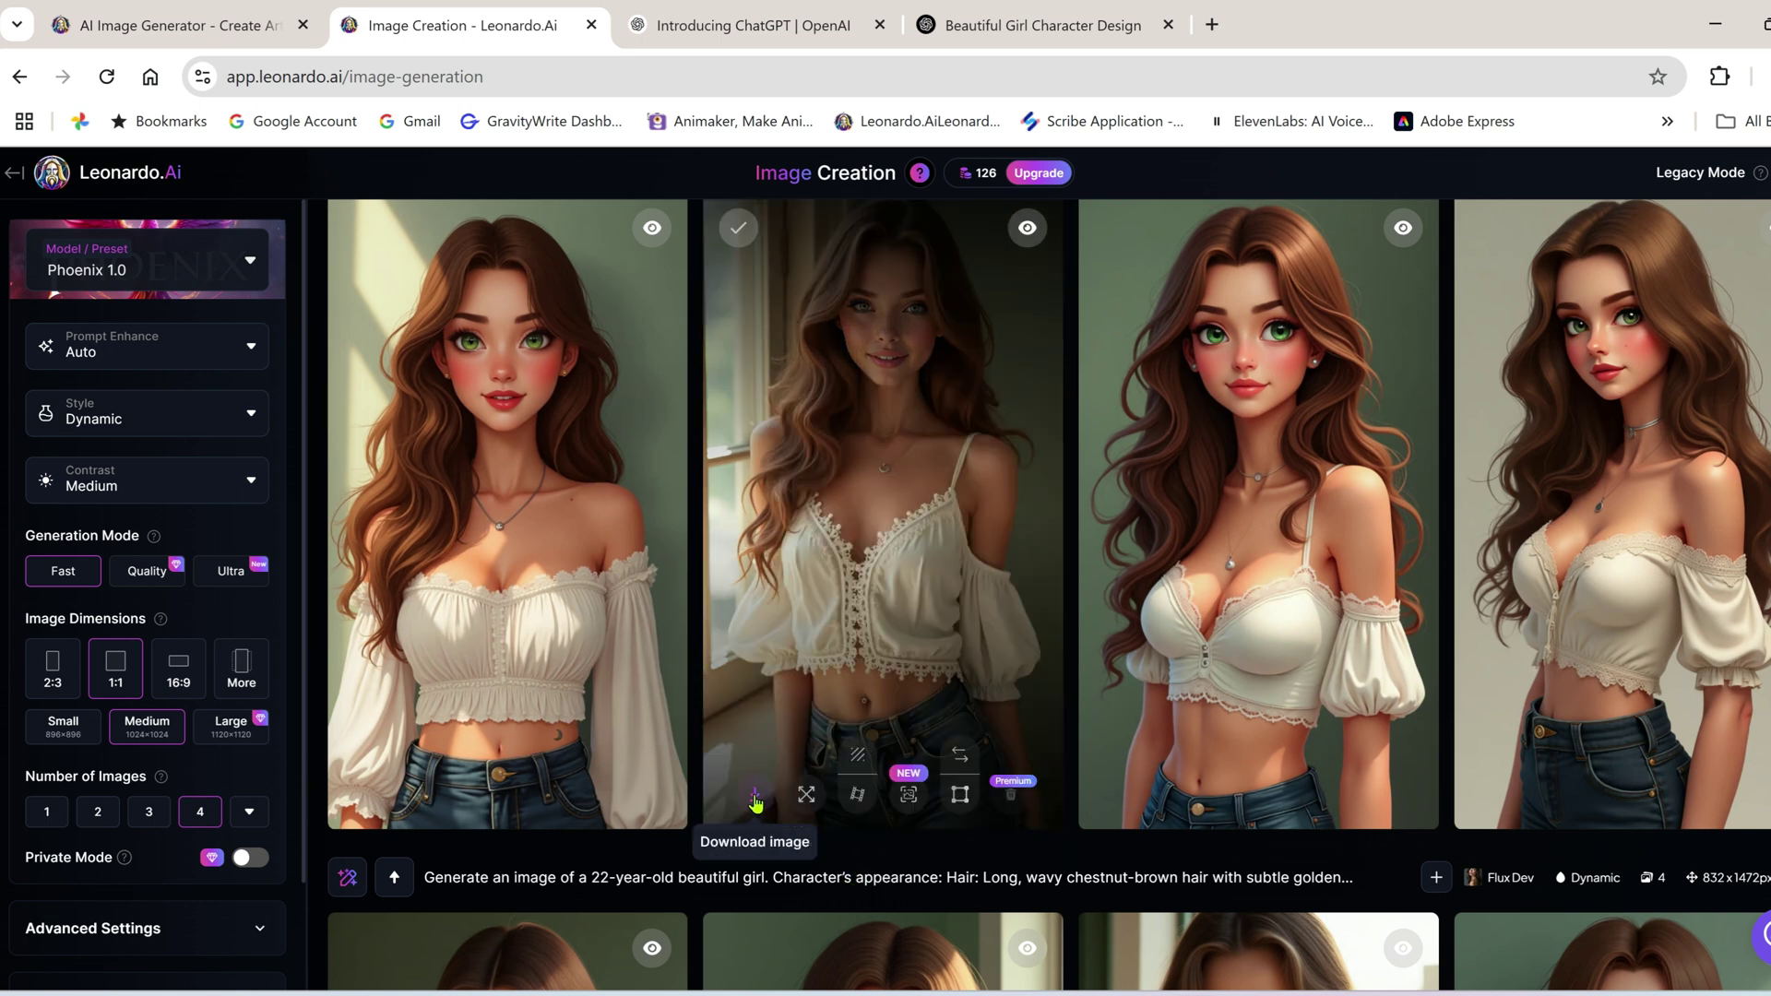
left_click(756, 801)
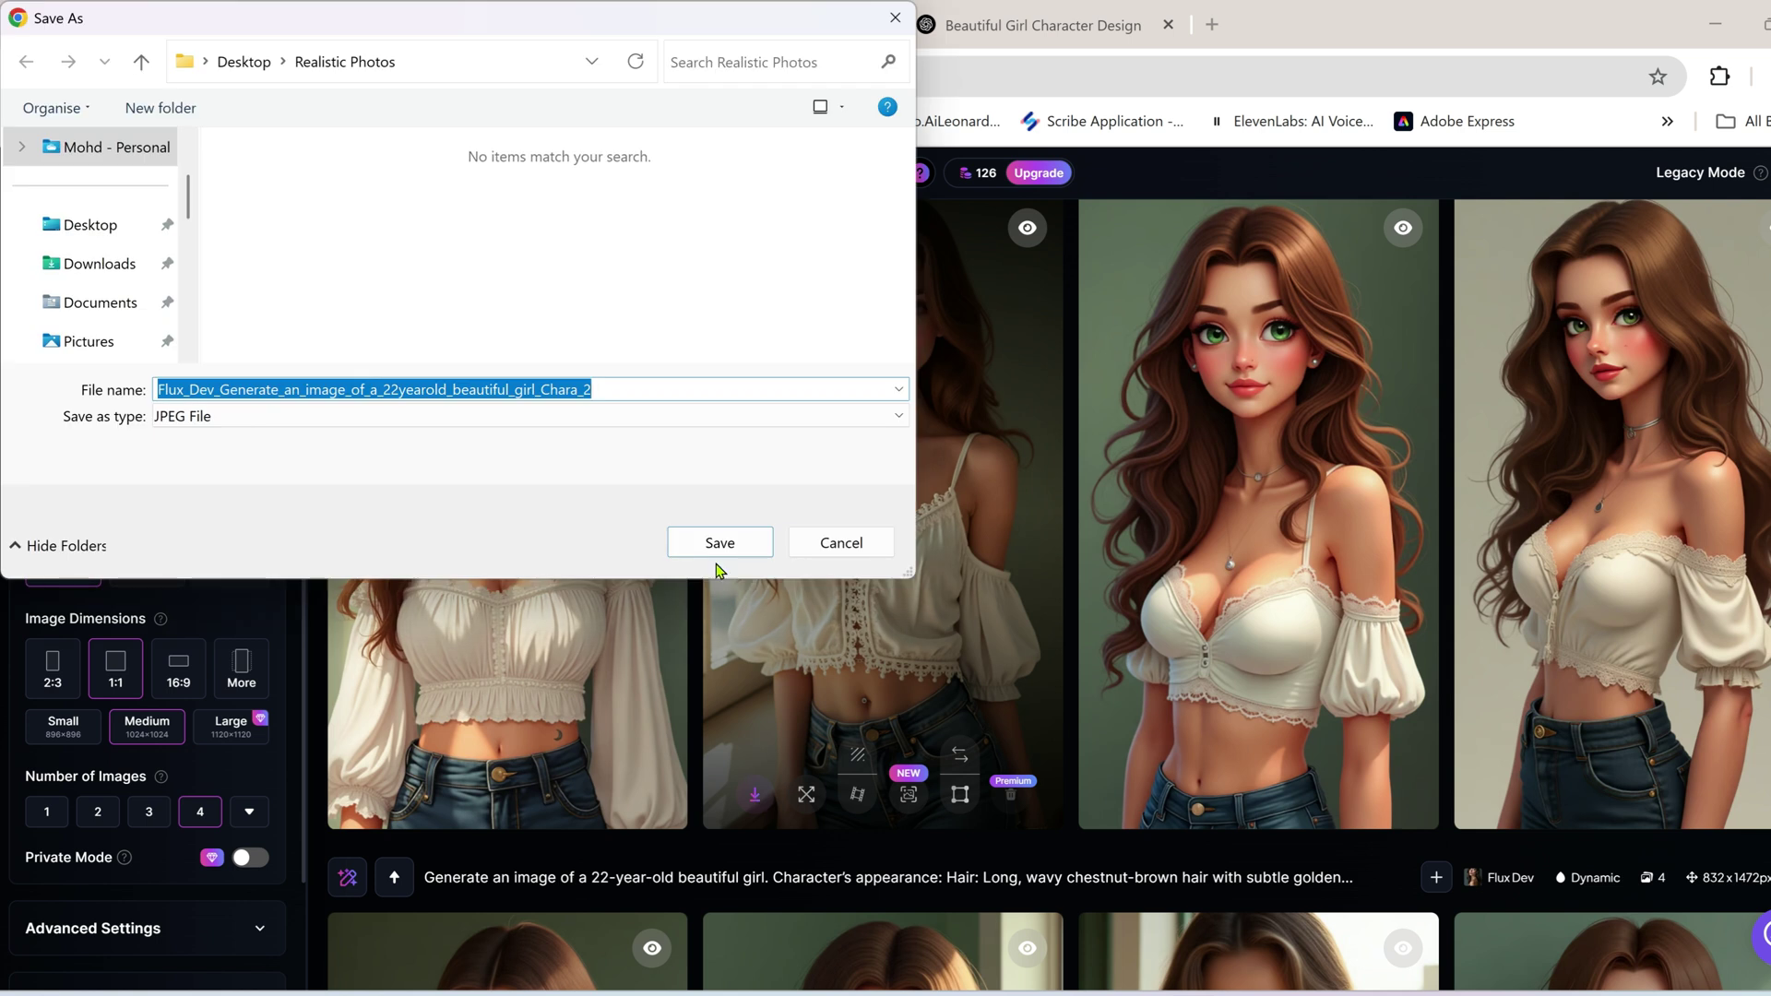
left_click(725, 550)
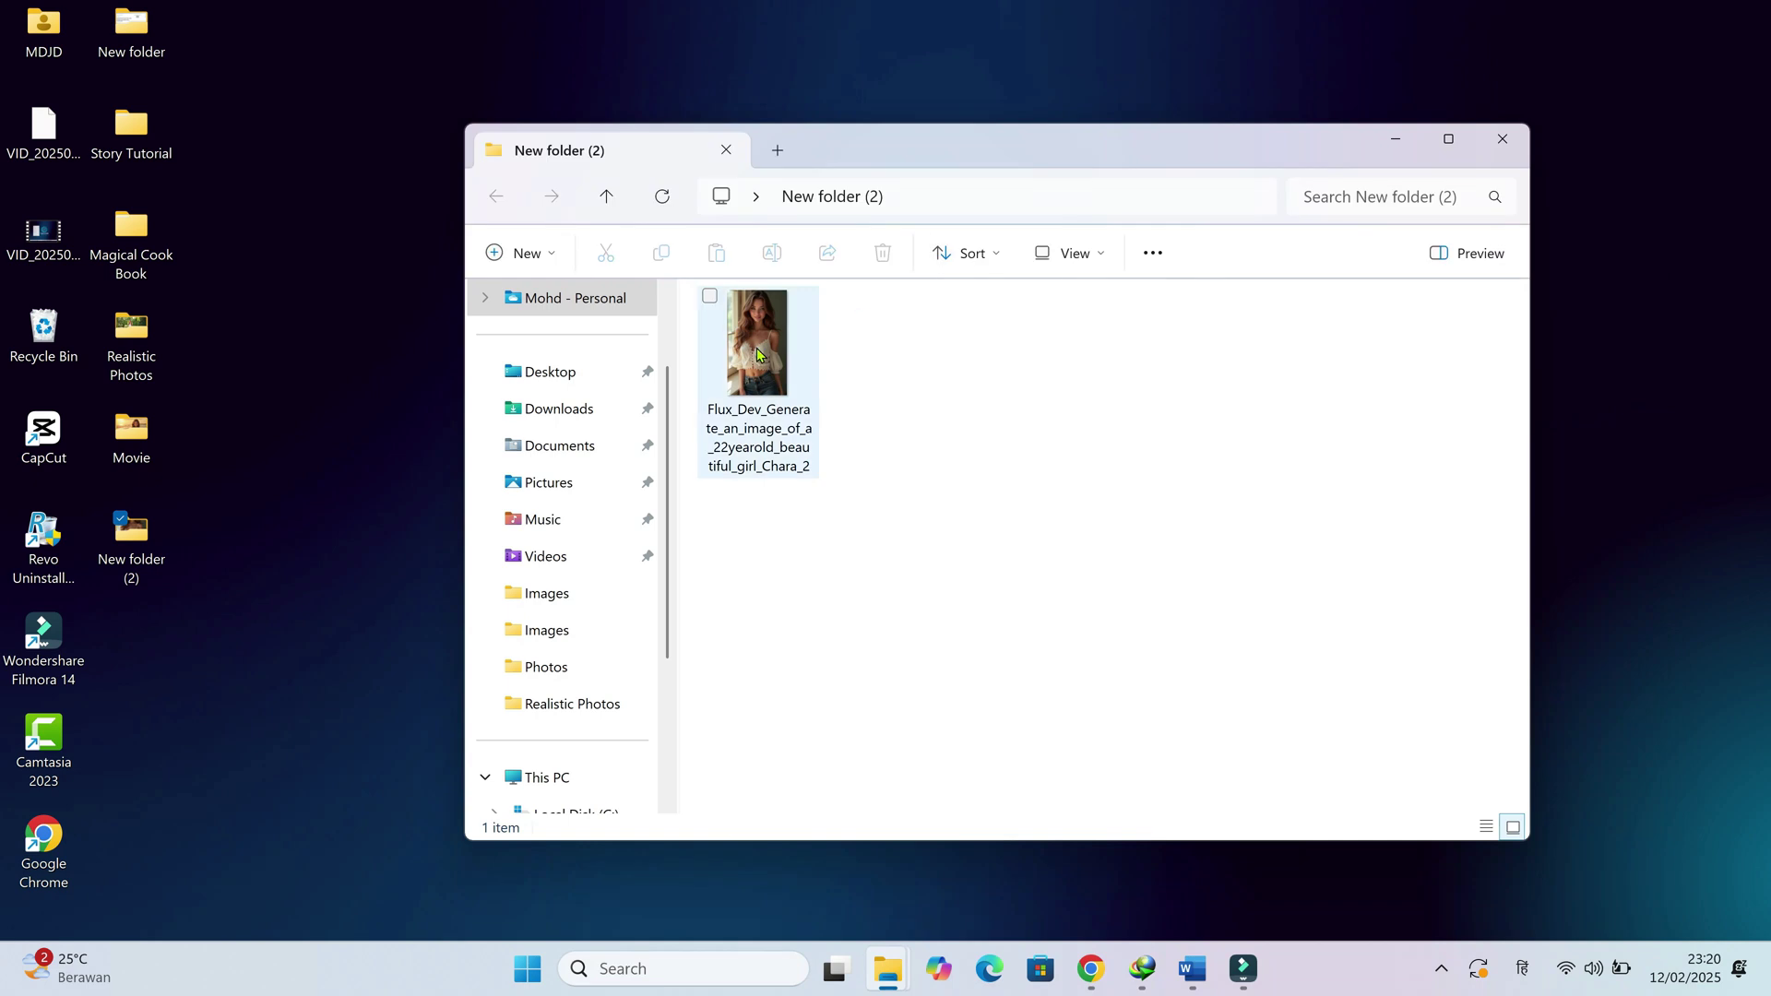
Open the downloaded portrait for editing in Microsoft Photos
left_click(757, 353)
right_click(757, 354)
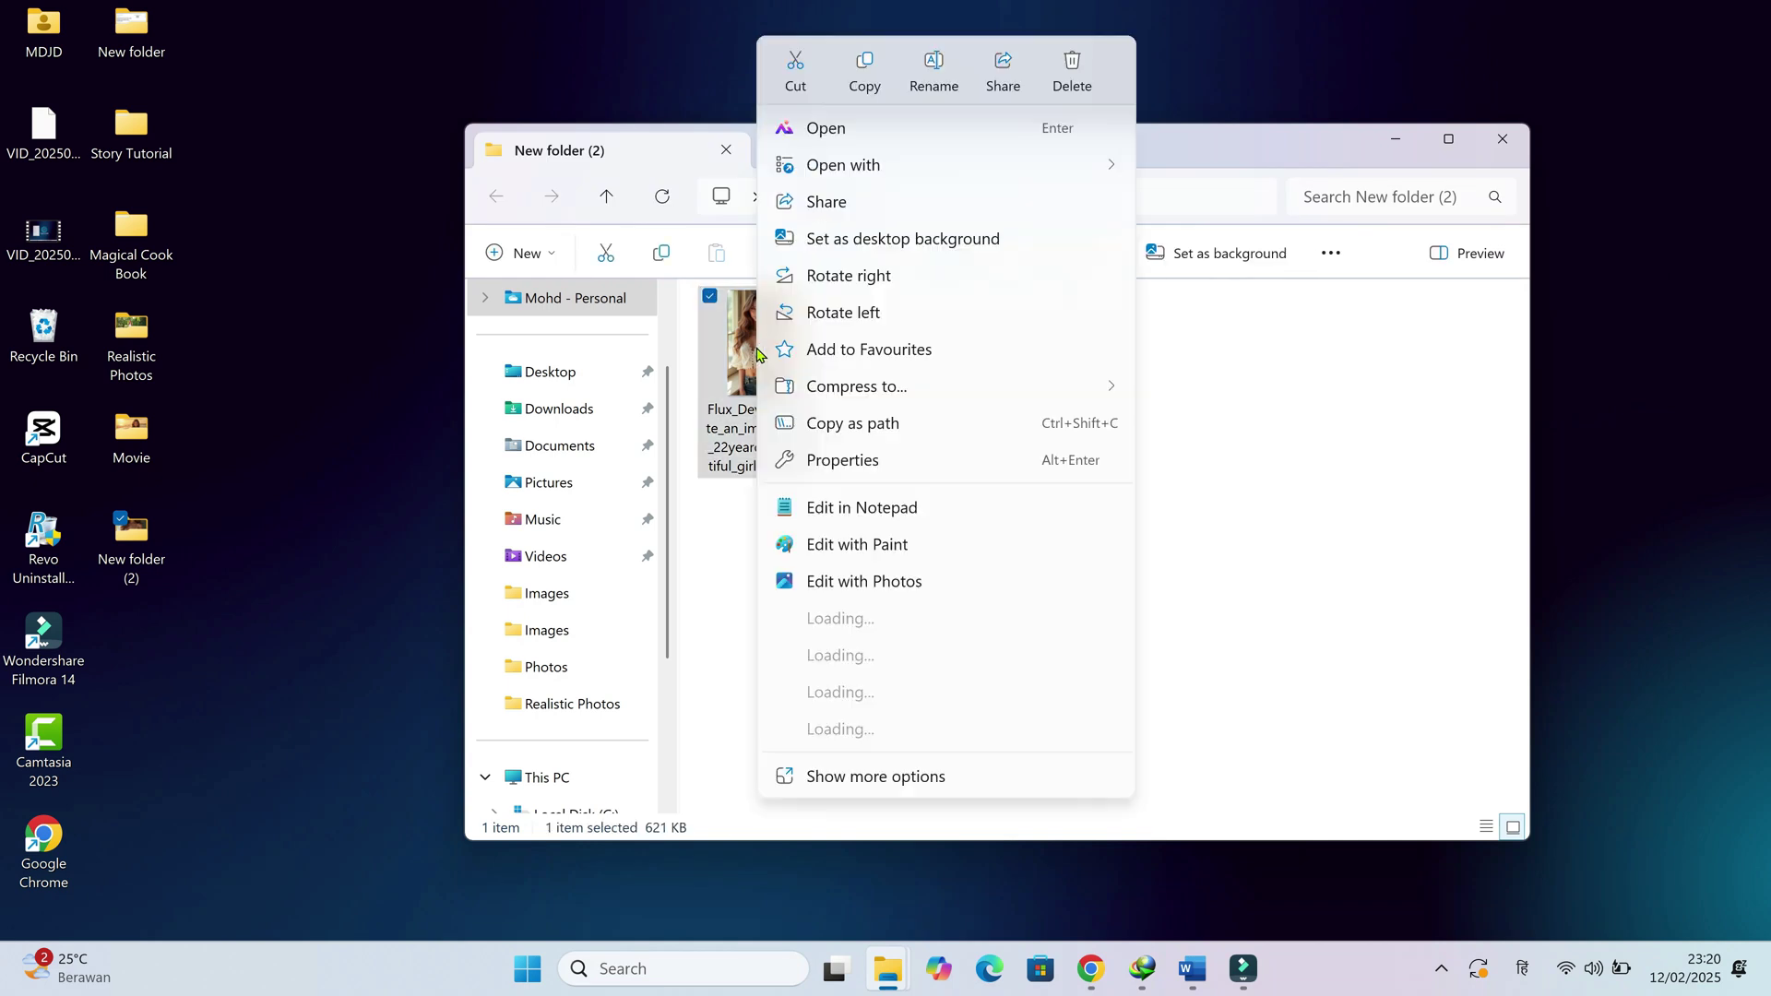
left_click(886, 583)
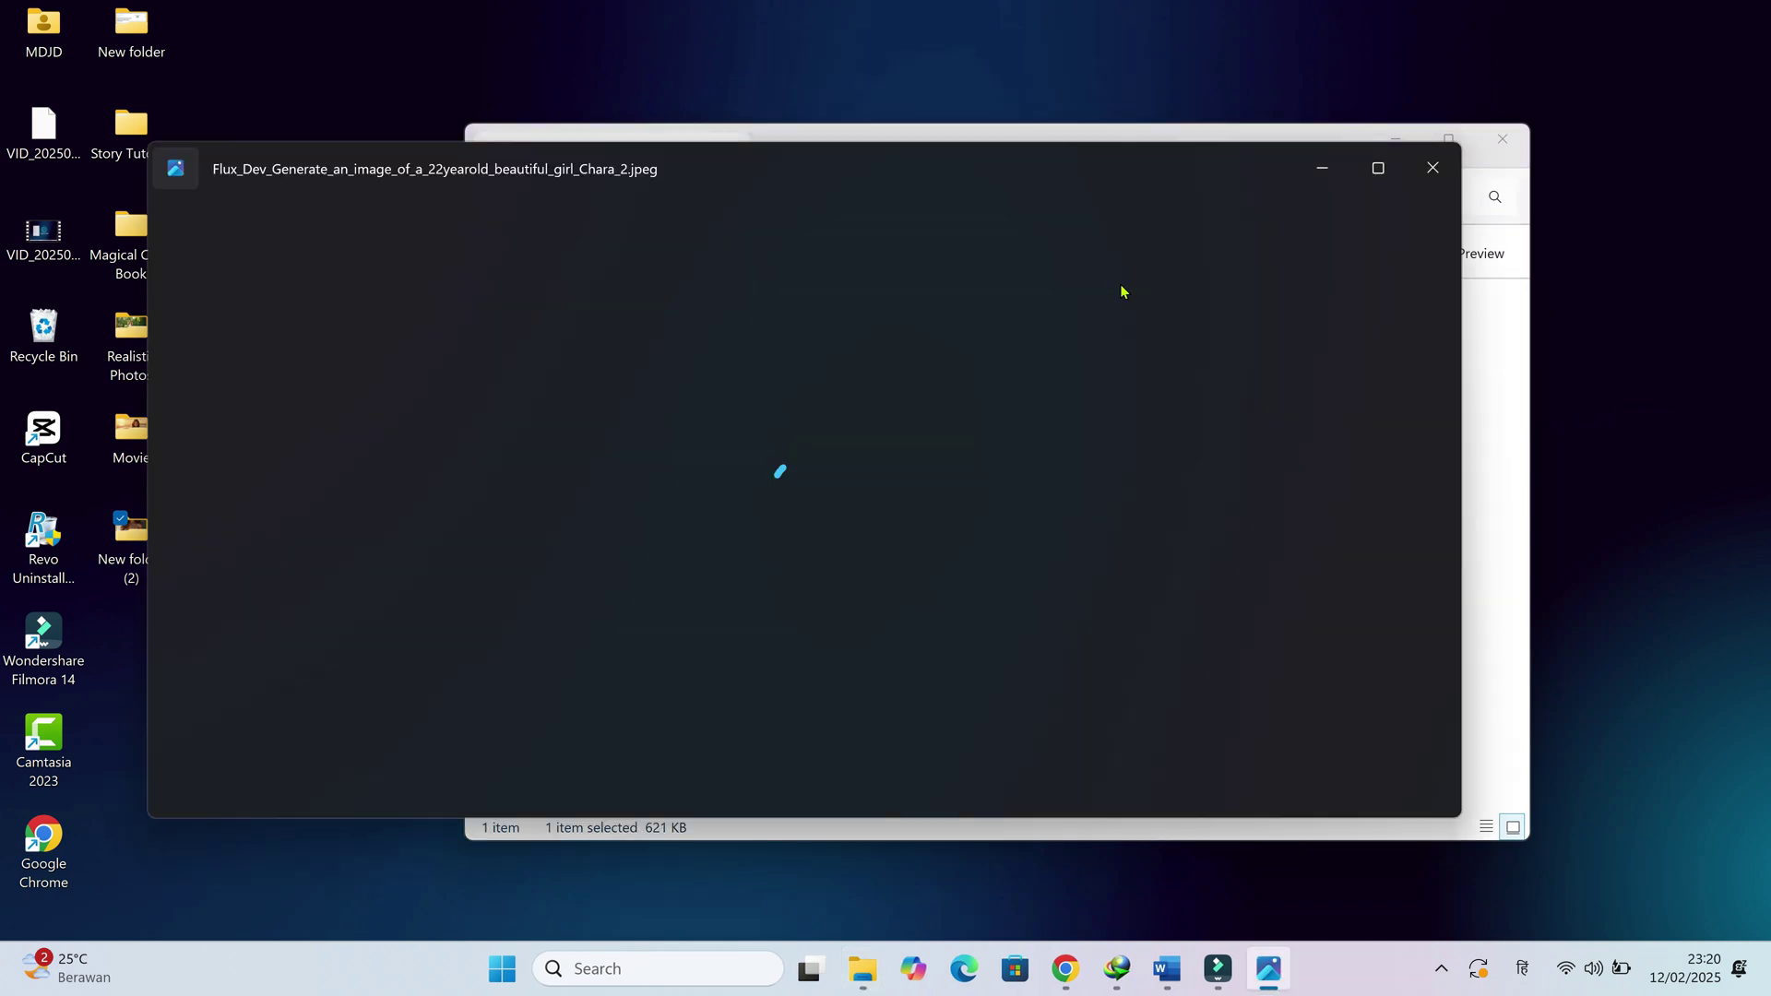
Crop the portrait to a close-up of her face and save it as Sara.jpeg
left_click_drag(806, 634, 806, 544)
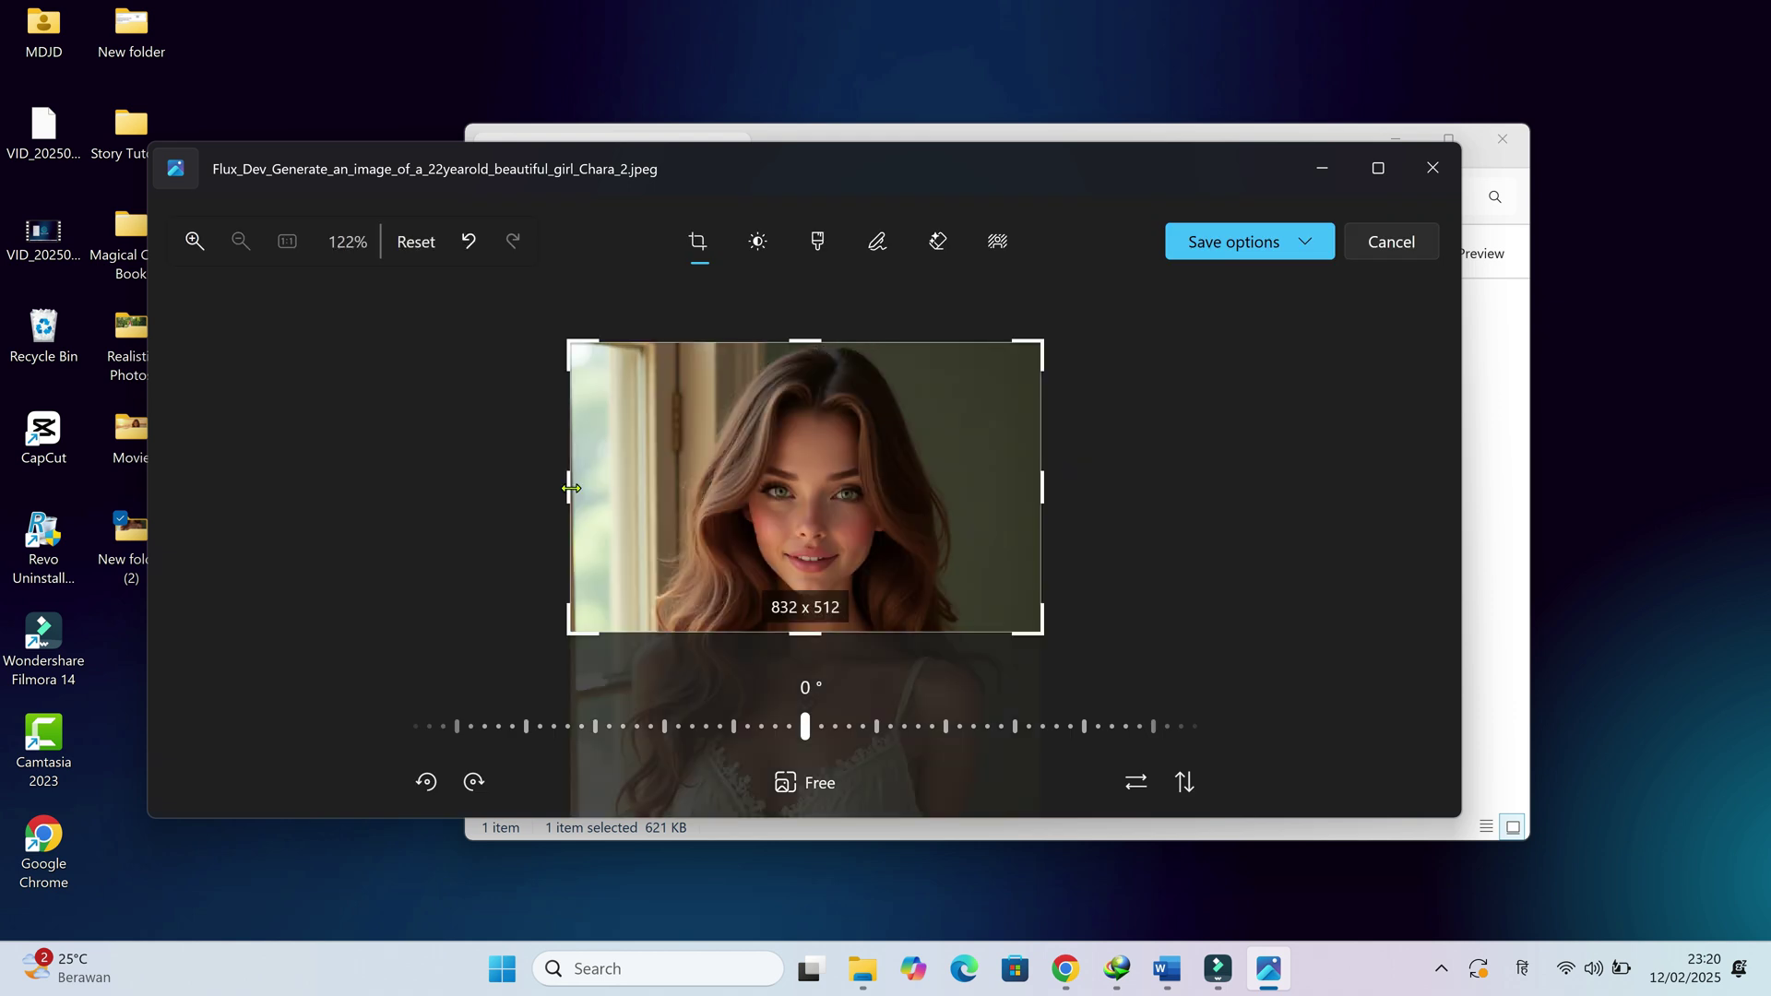
left_click_drag(571, 488, 681, 488)
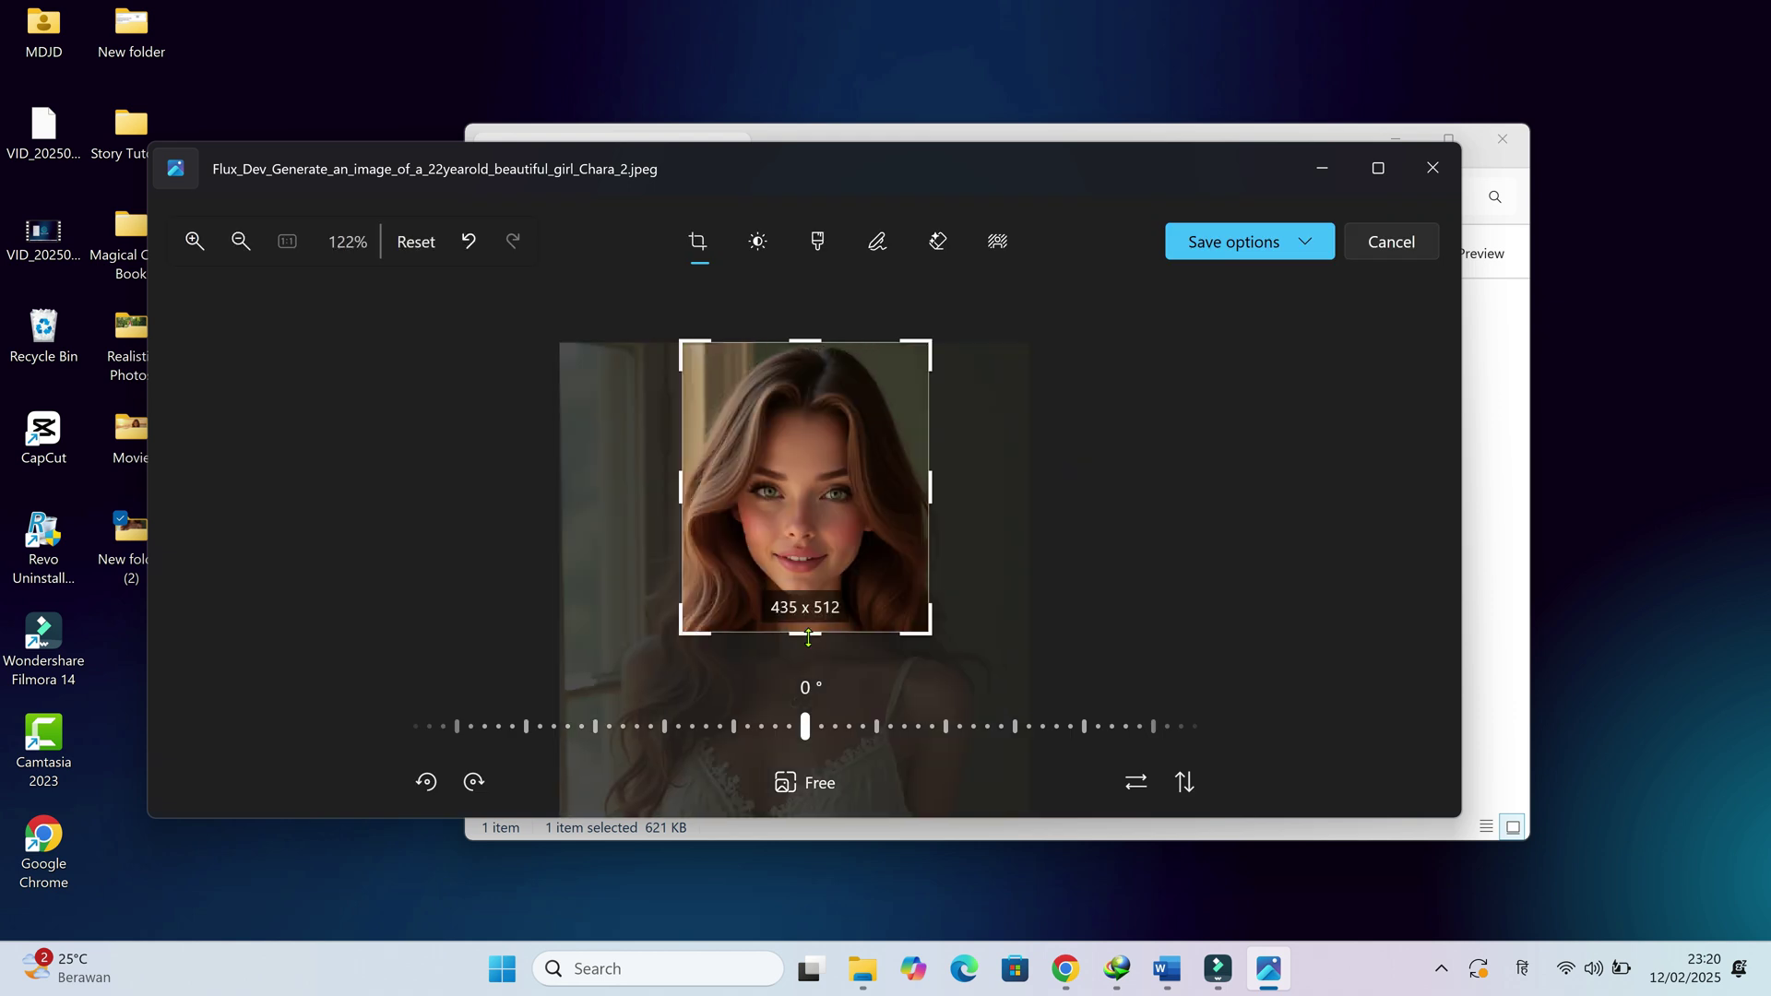
left_click(1252, 242)
left_click(1252, 286)
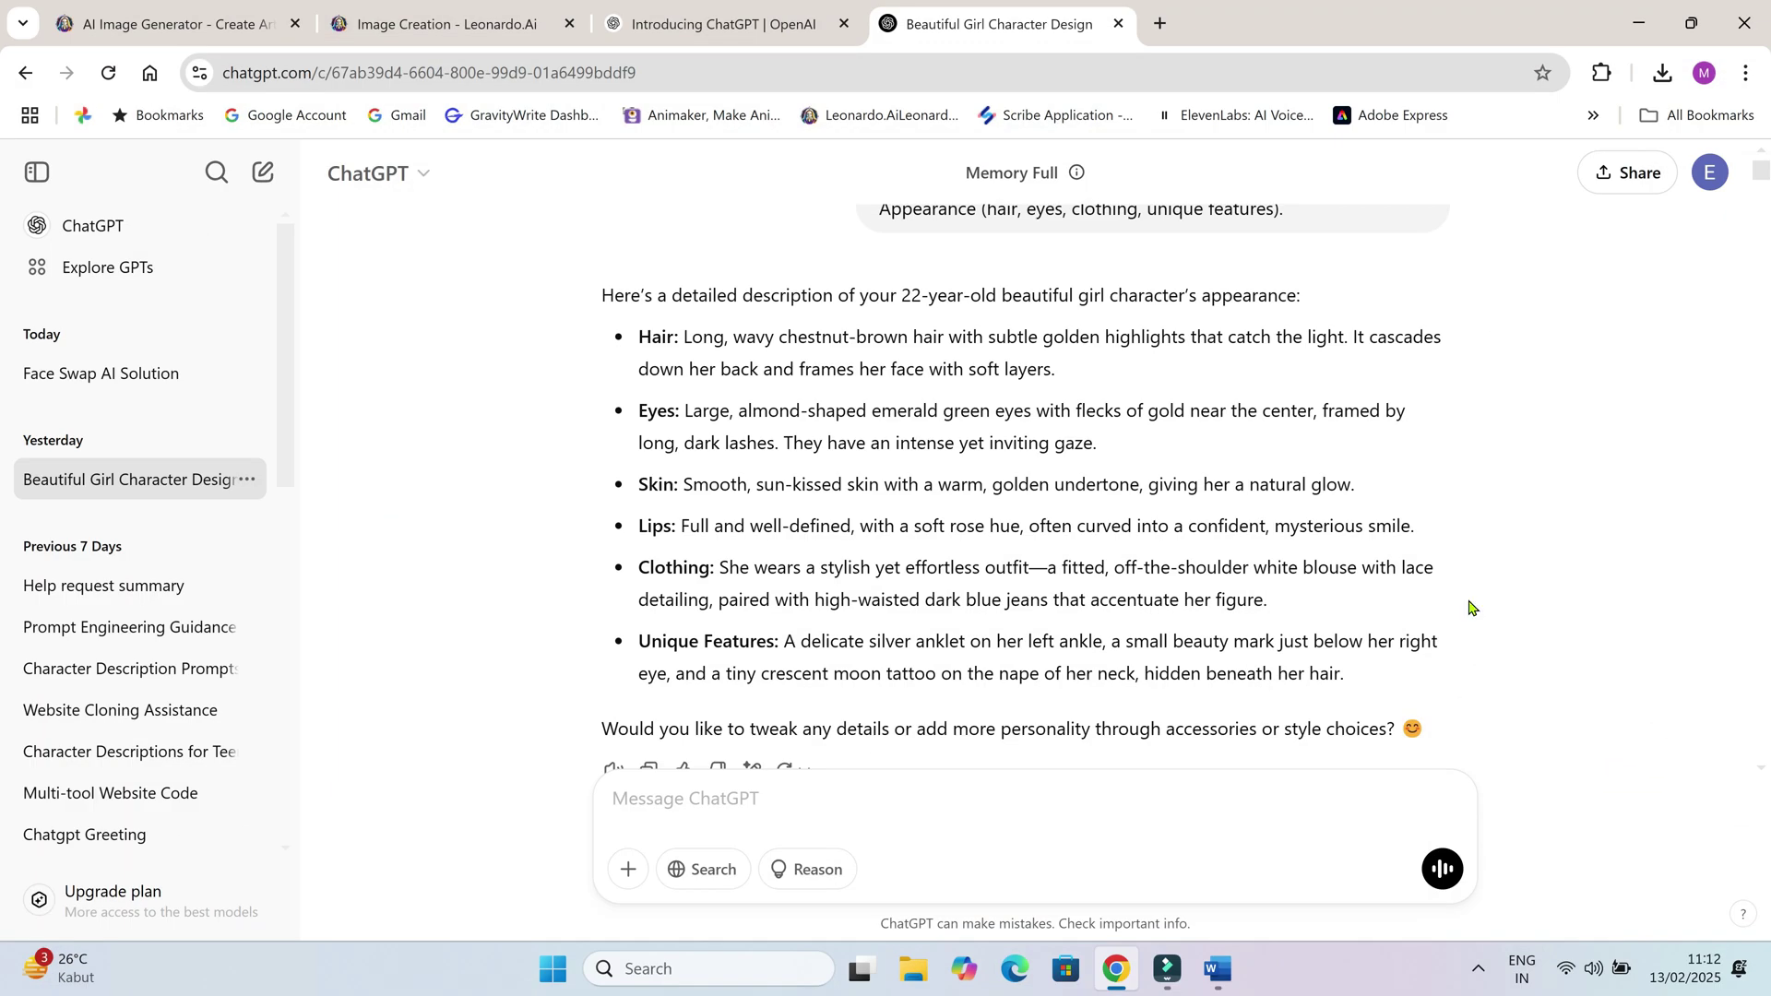
Copy the movie-like scenes request and video requirements from Word, then return to ChatGPT
left_click(1218, 969)
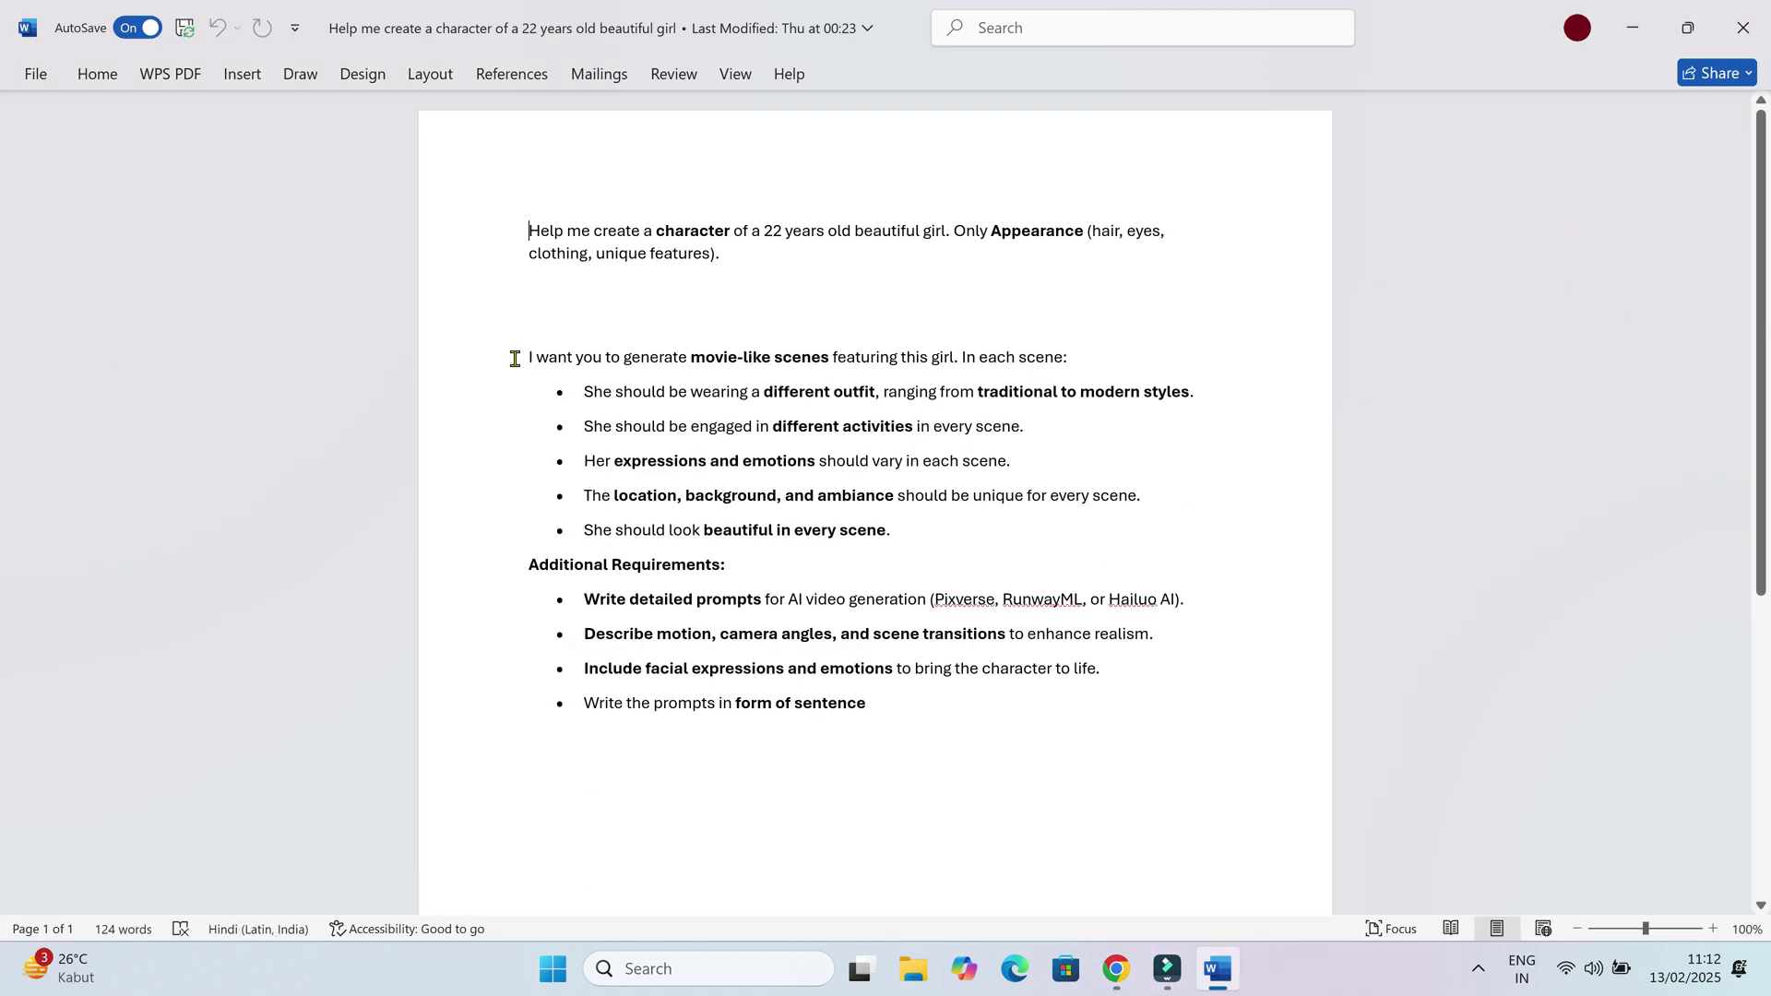
left_click_drag(531, 358, 763, 616)
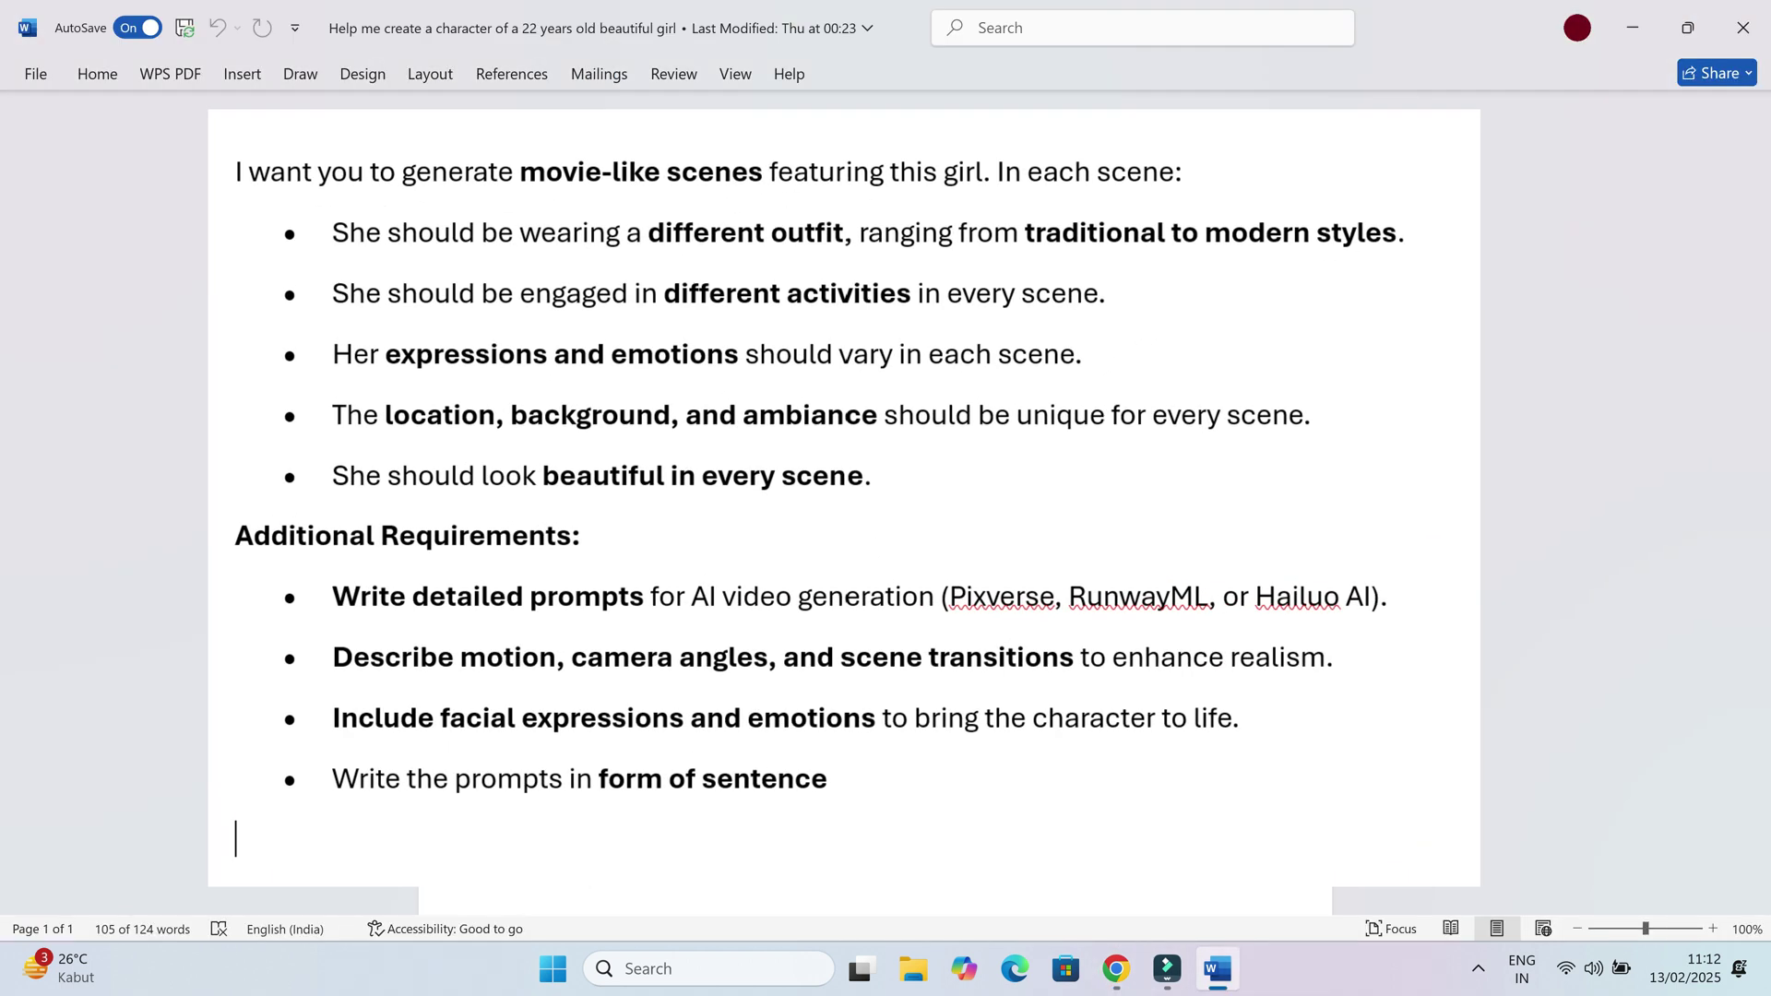
key("ctrl+c")
key("alt+Tab")
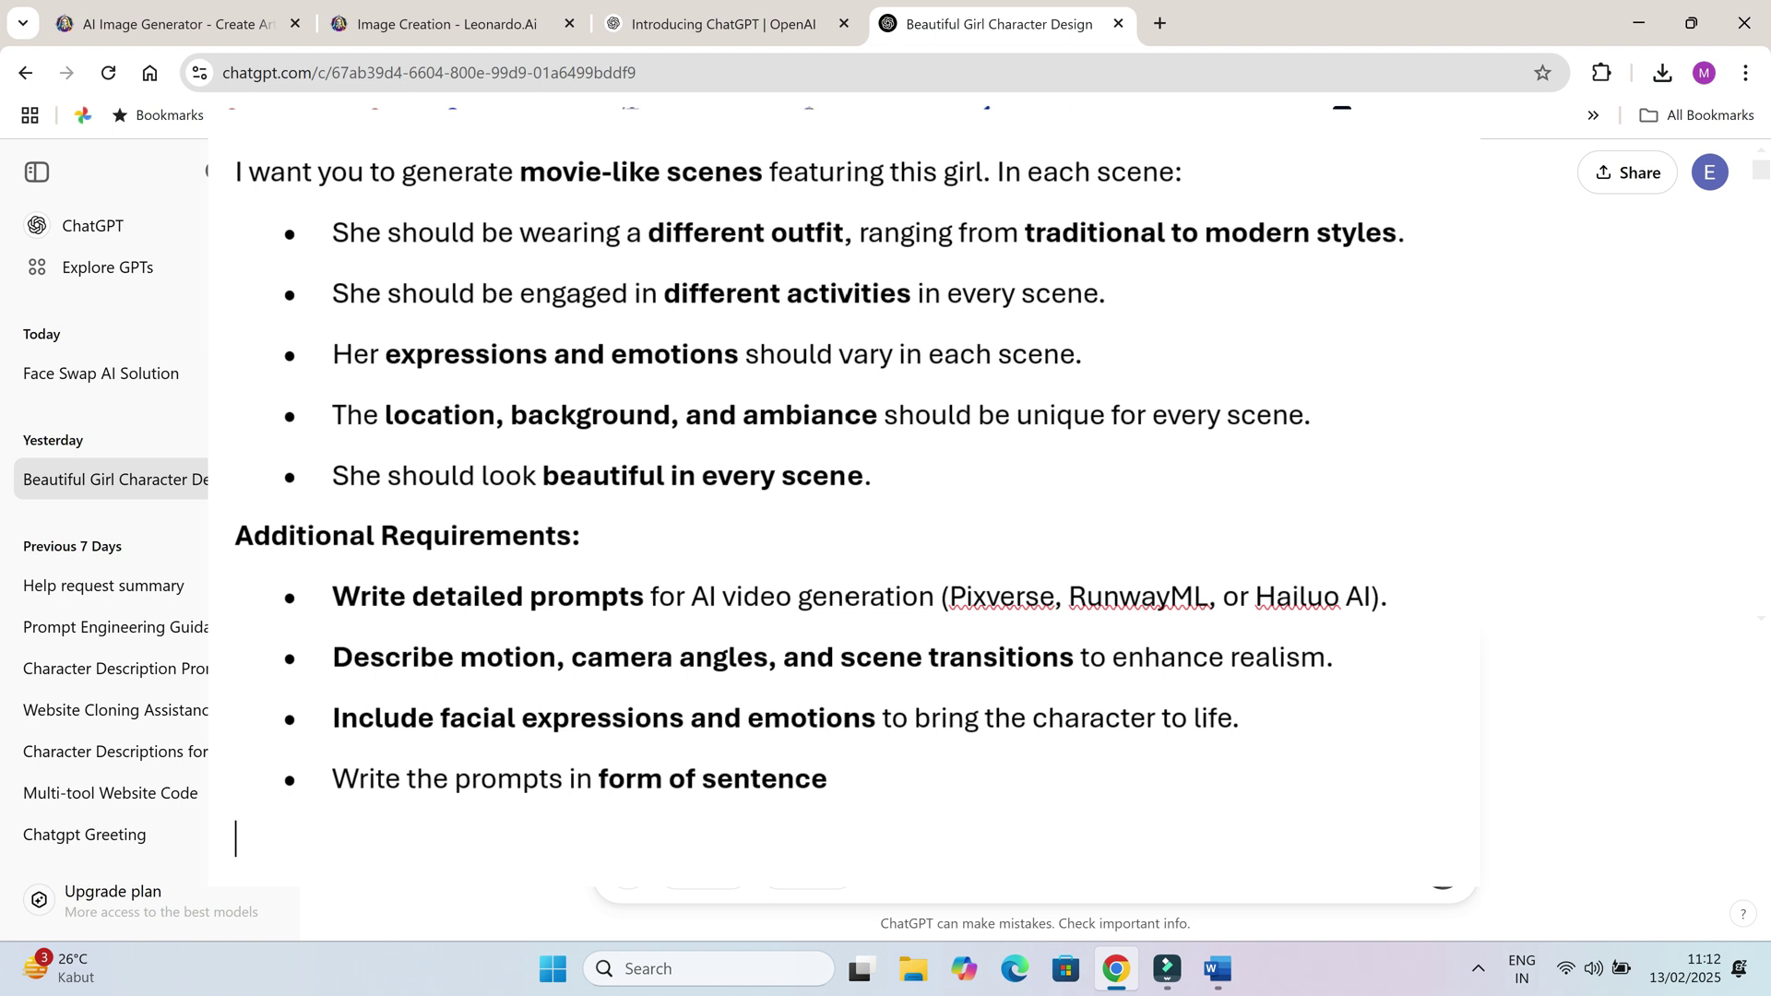
left_click(1441, 868)
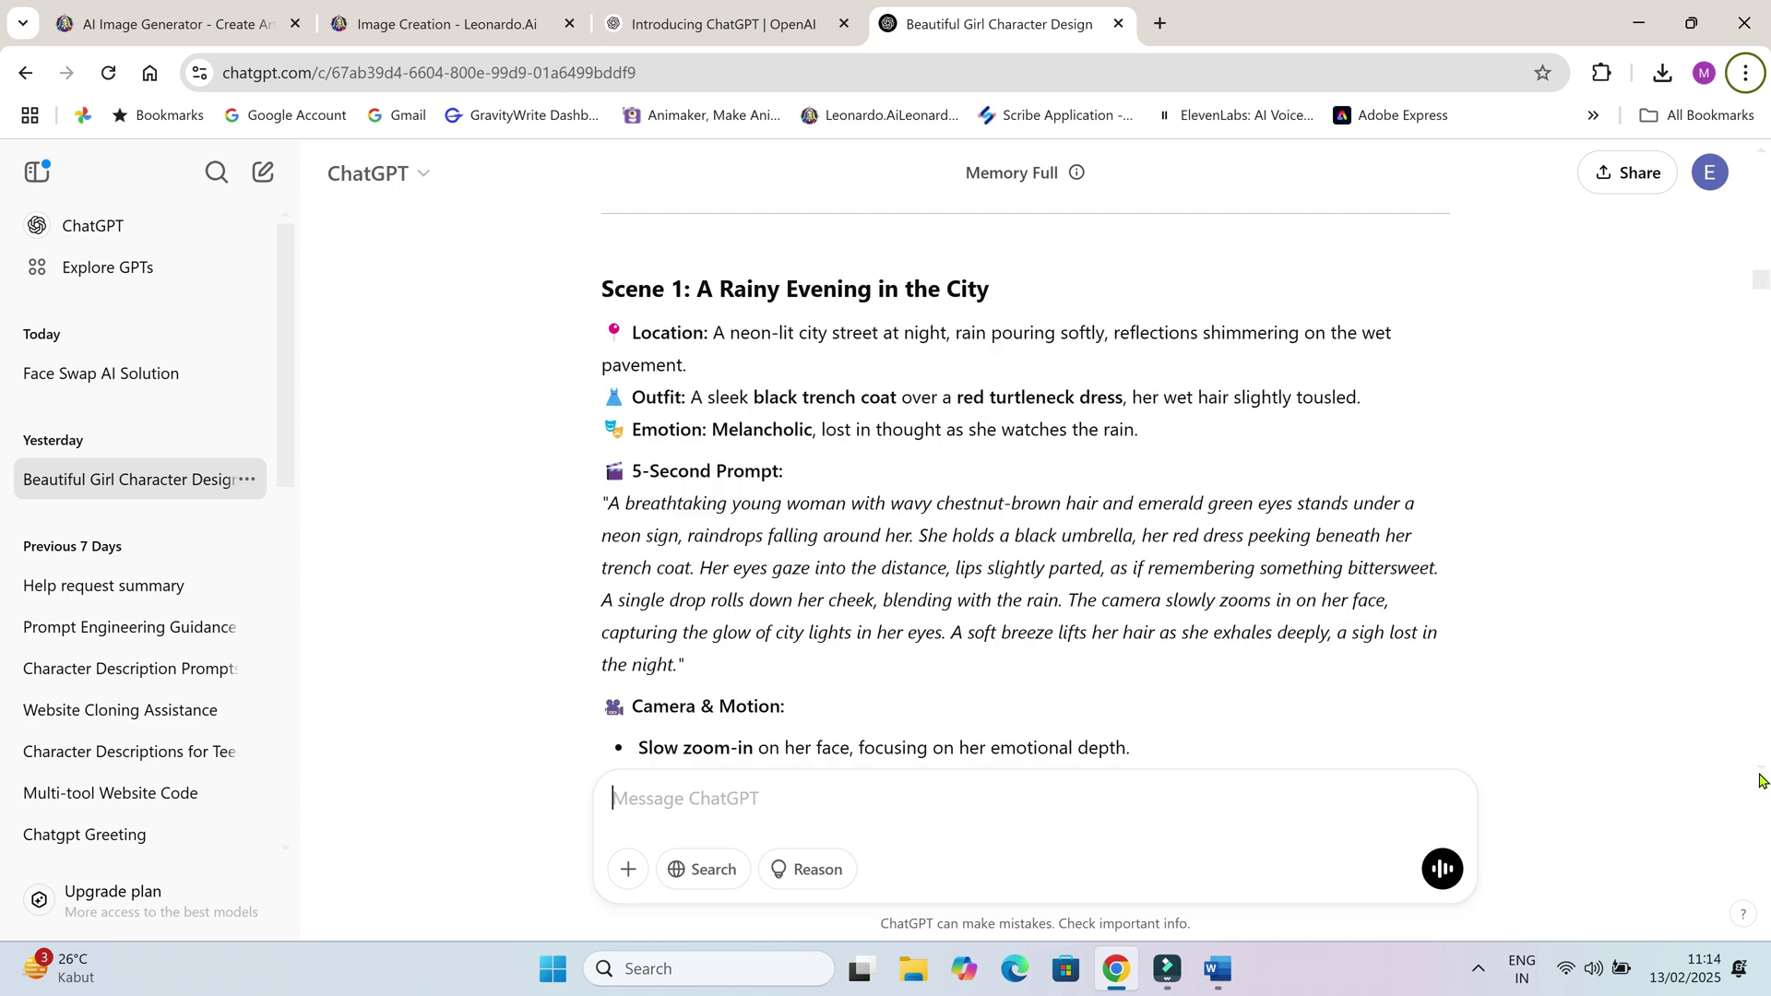
key("ctrl+shift+Right")
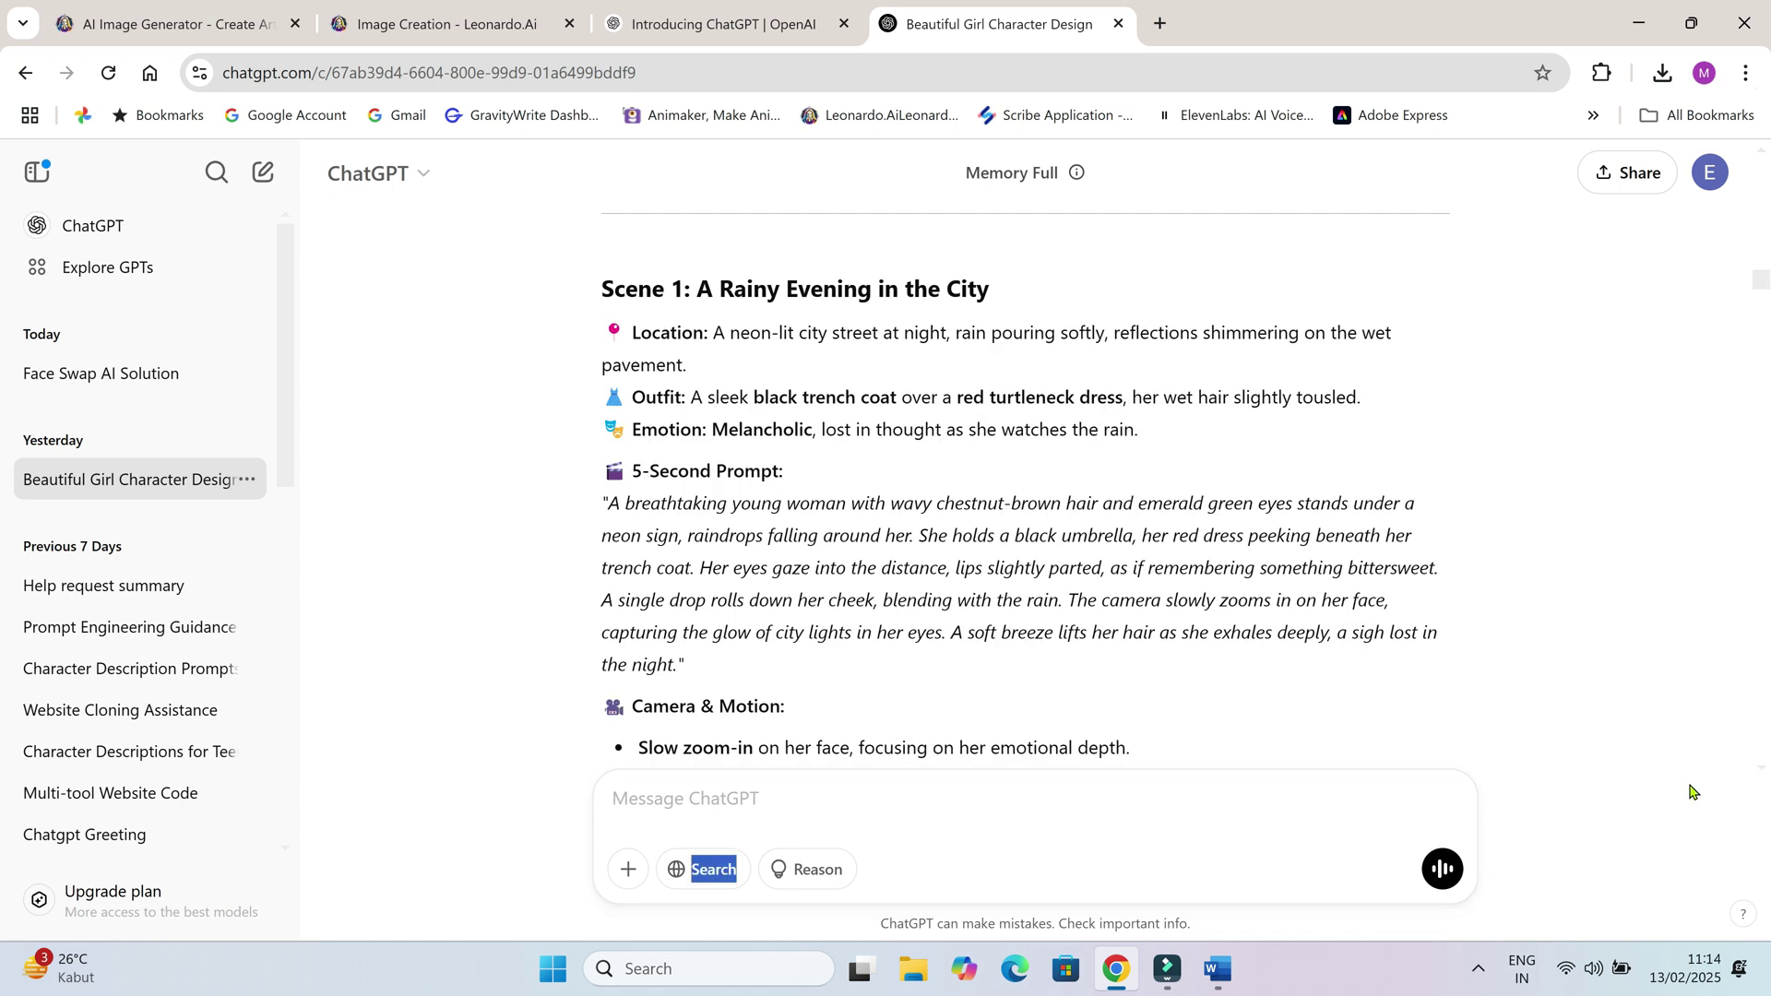
key("Left")
scroll(1621, 581, "down", 2)
scroll(1715, 424, "down", 15)
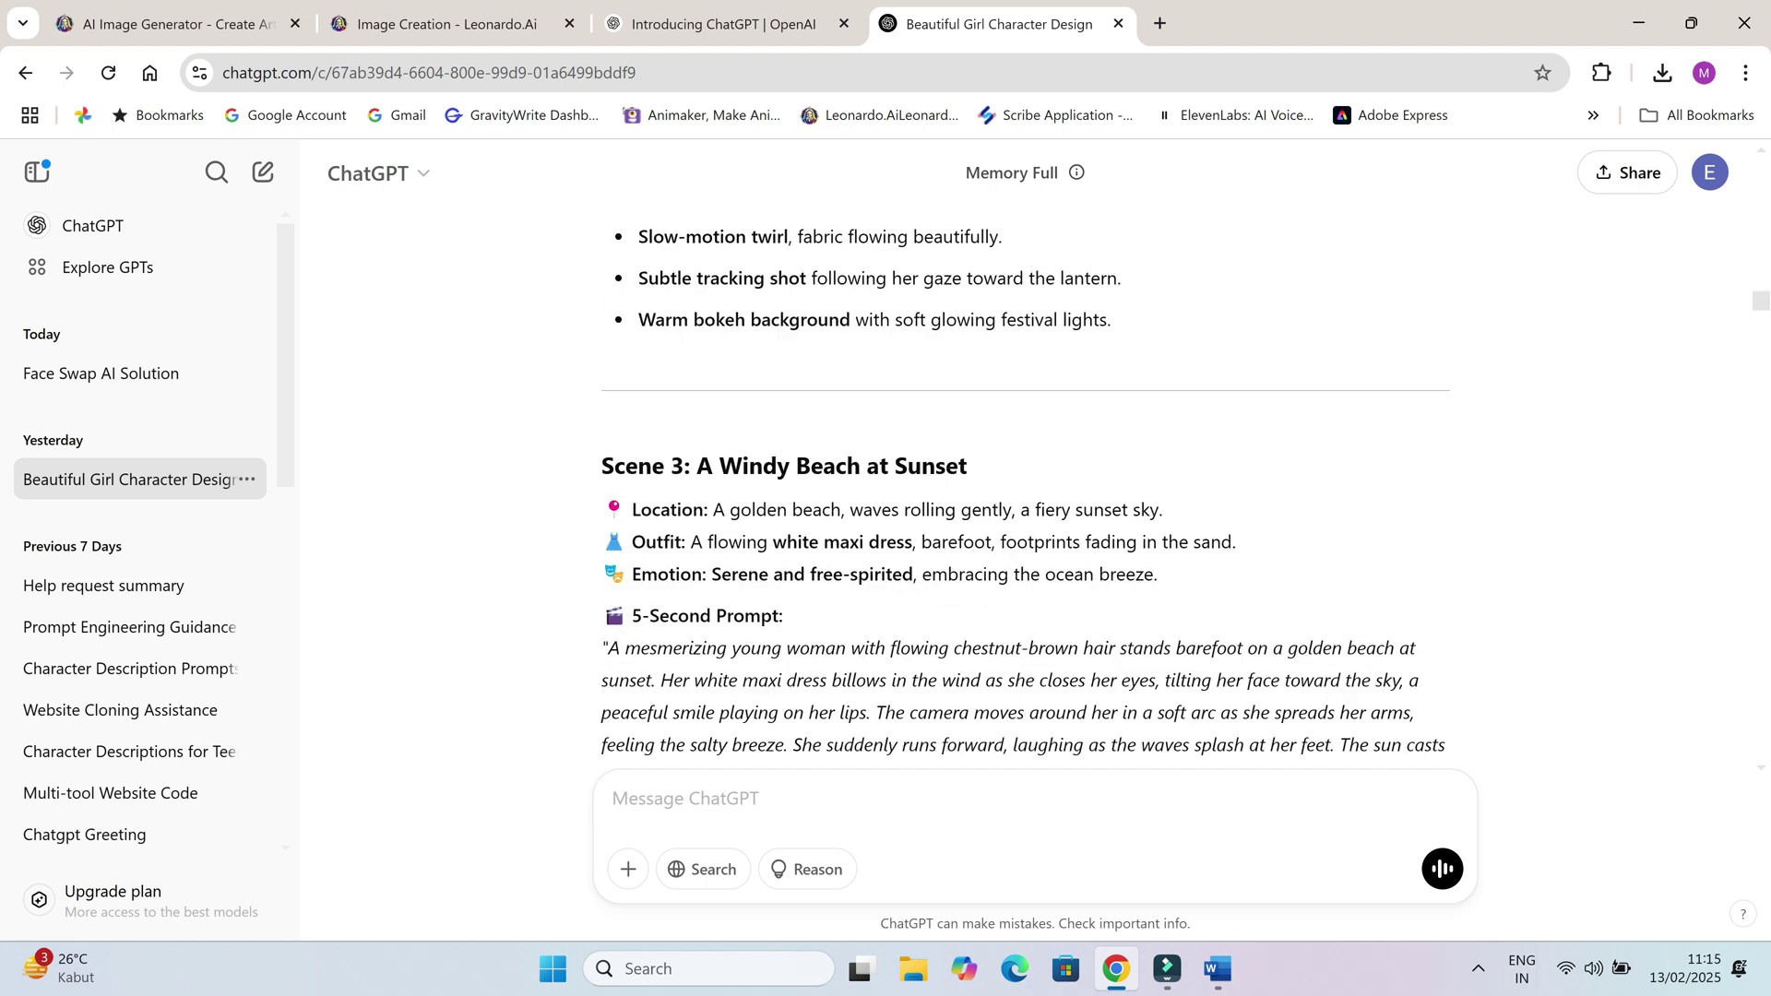
scroll(1024, 480, "down", 3)
scroll(693, 870, "down", 3)
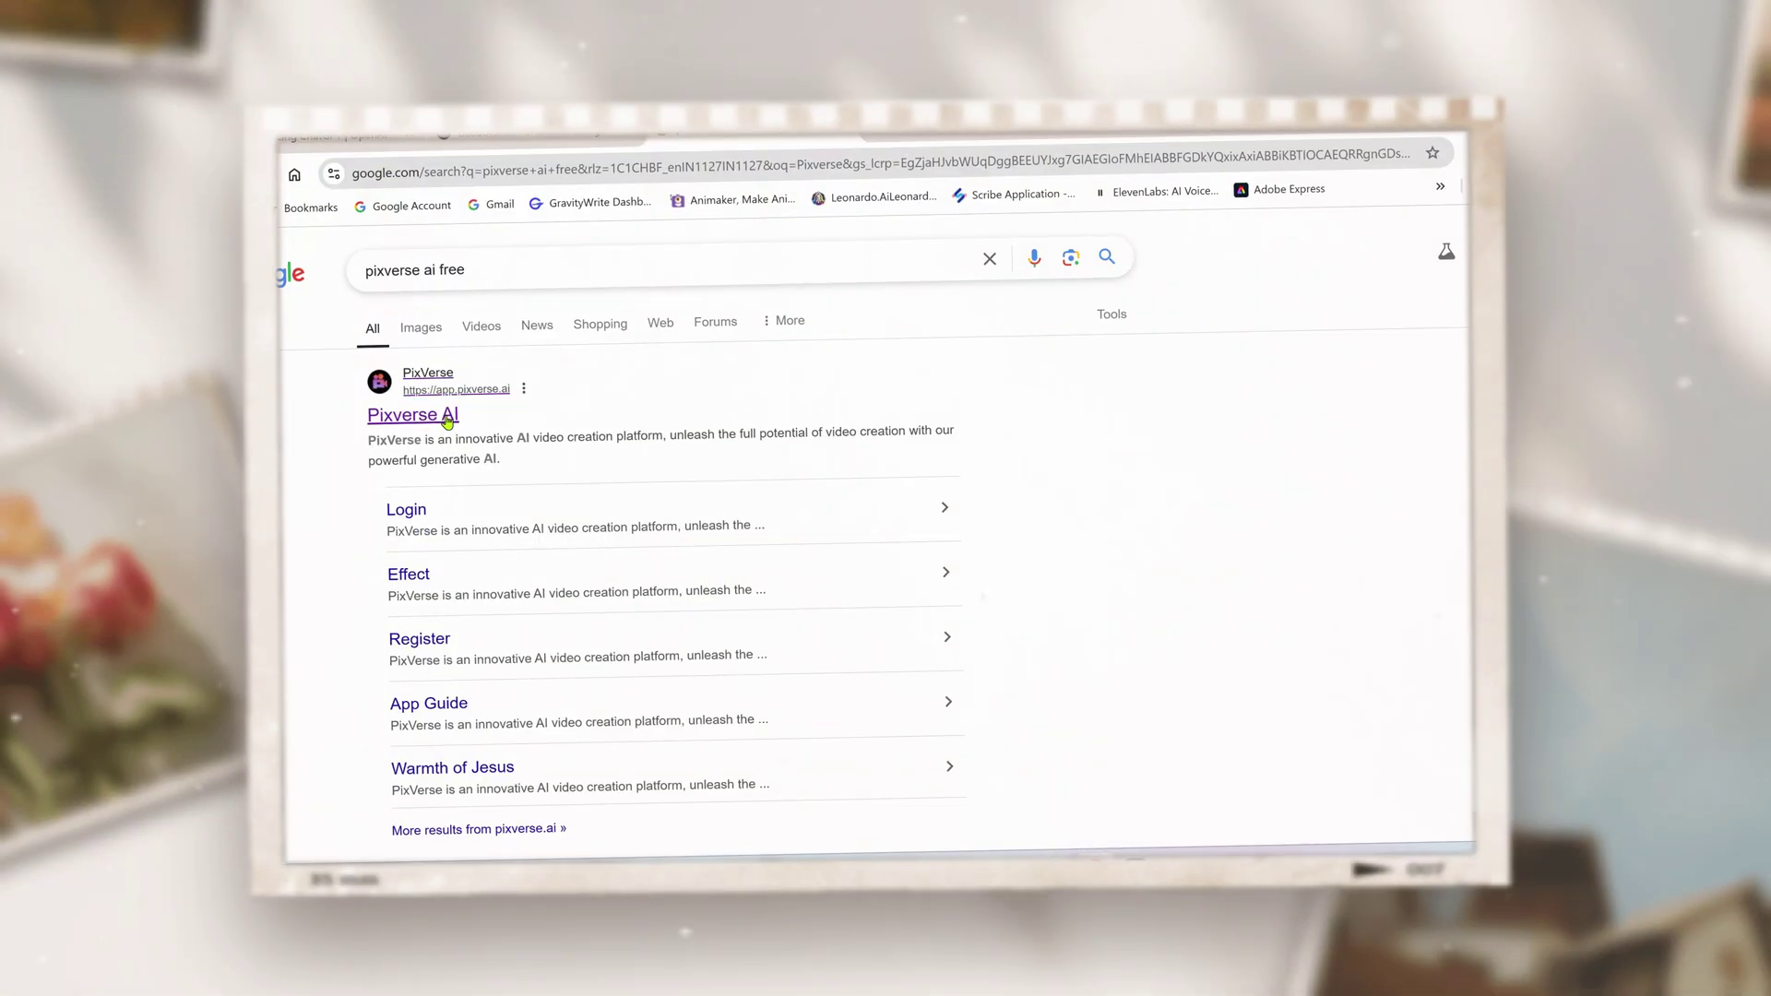
Open the PixVerse AI site and view the Basic plan's 130 credits and paid plans
left_click(448, 422)
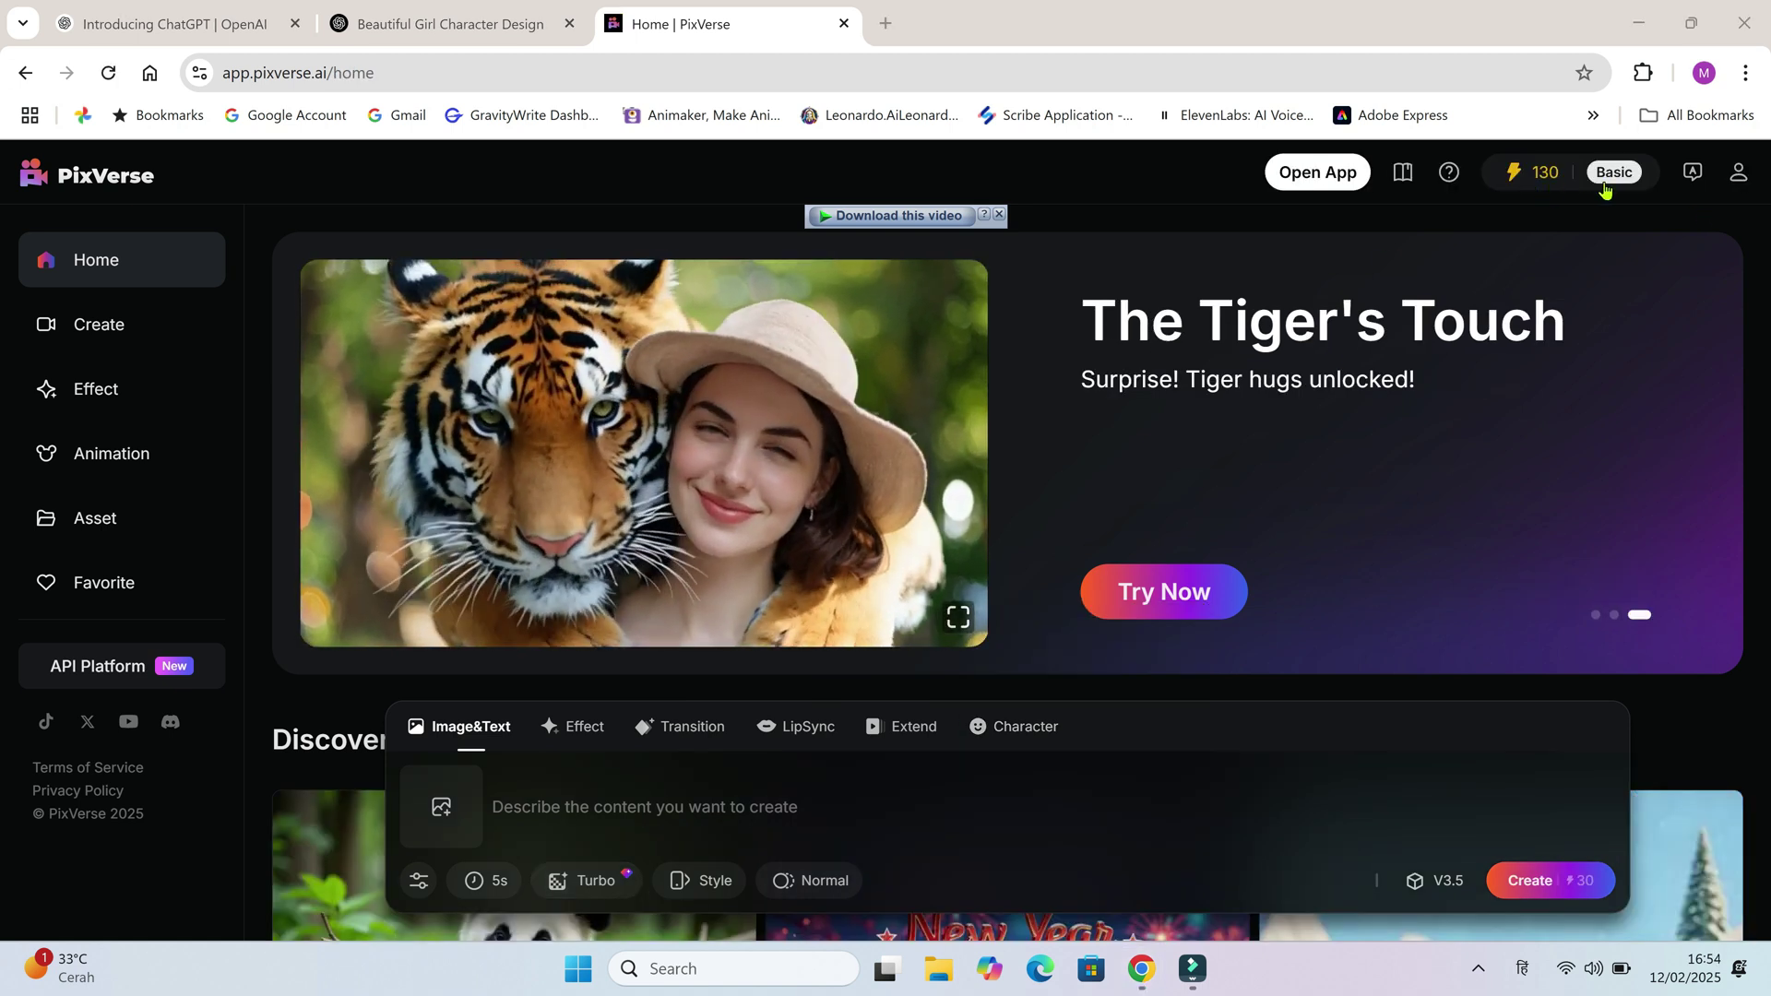
left_click(1610, 175)
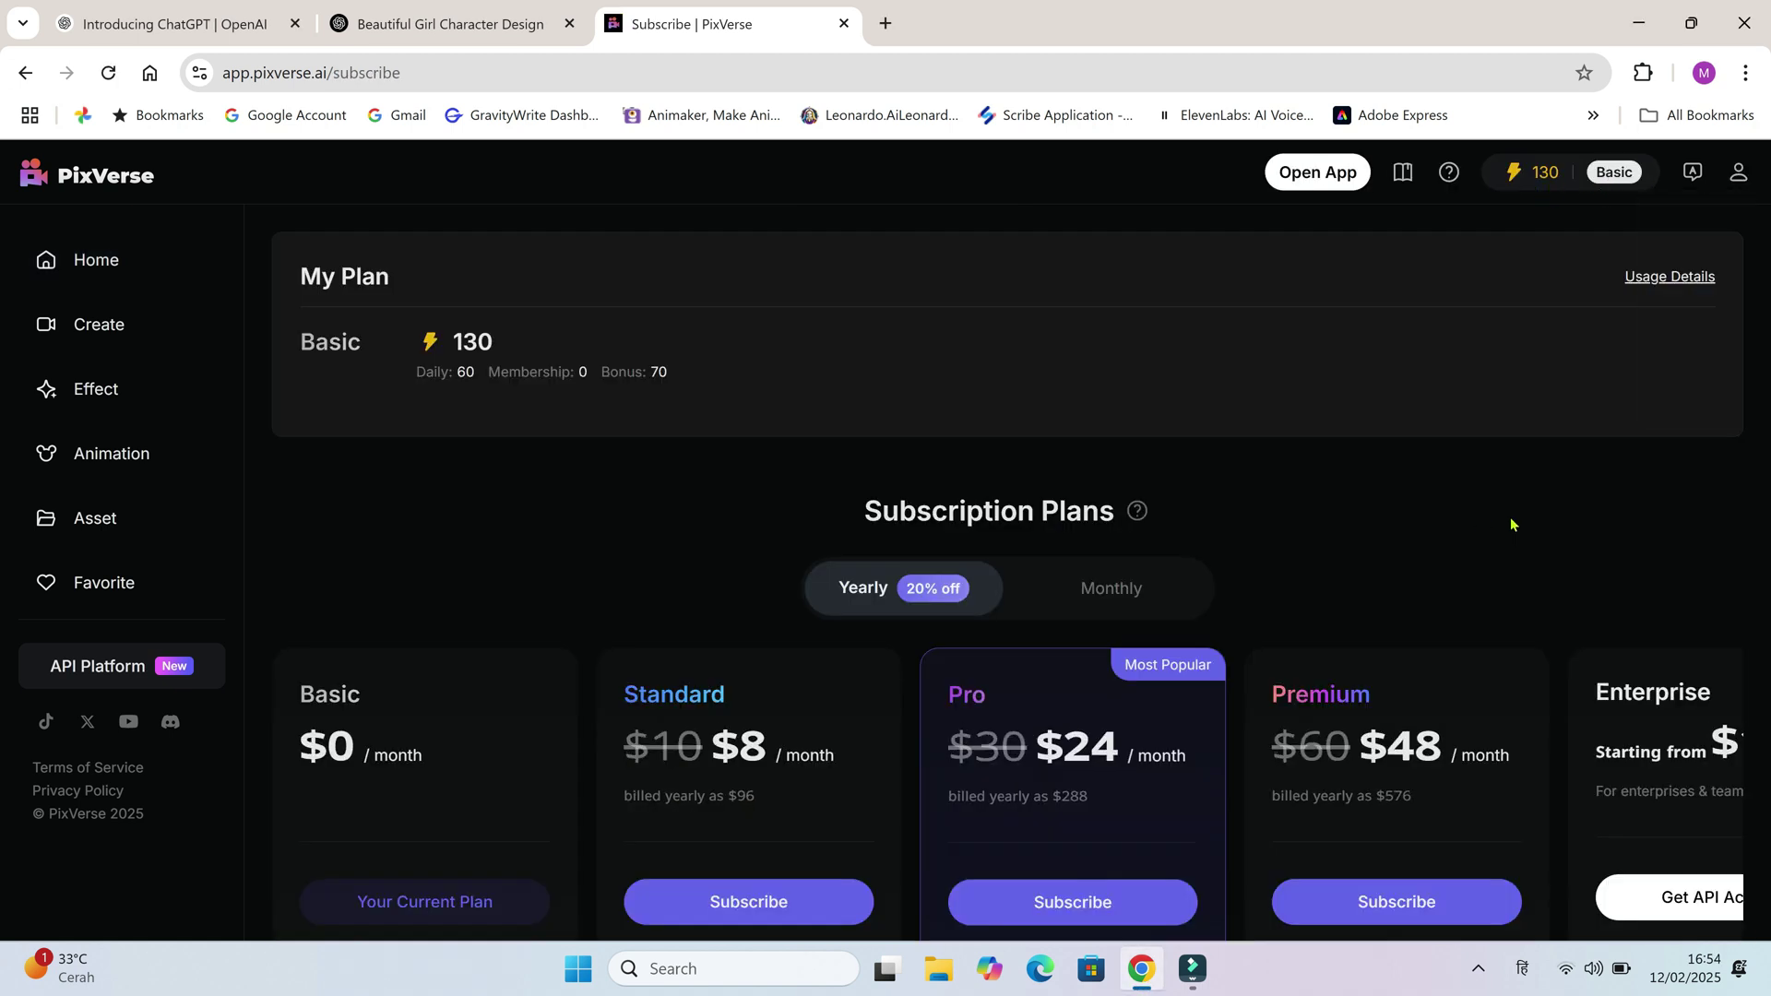
scroll(1338, 479, "down", 1)
scroll(1188, 444, "up", 1)
In Character video mode, start a new character by uploading the portrait from Realistic Photos
left_click(117, 337)
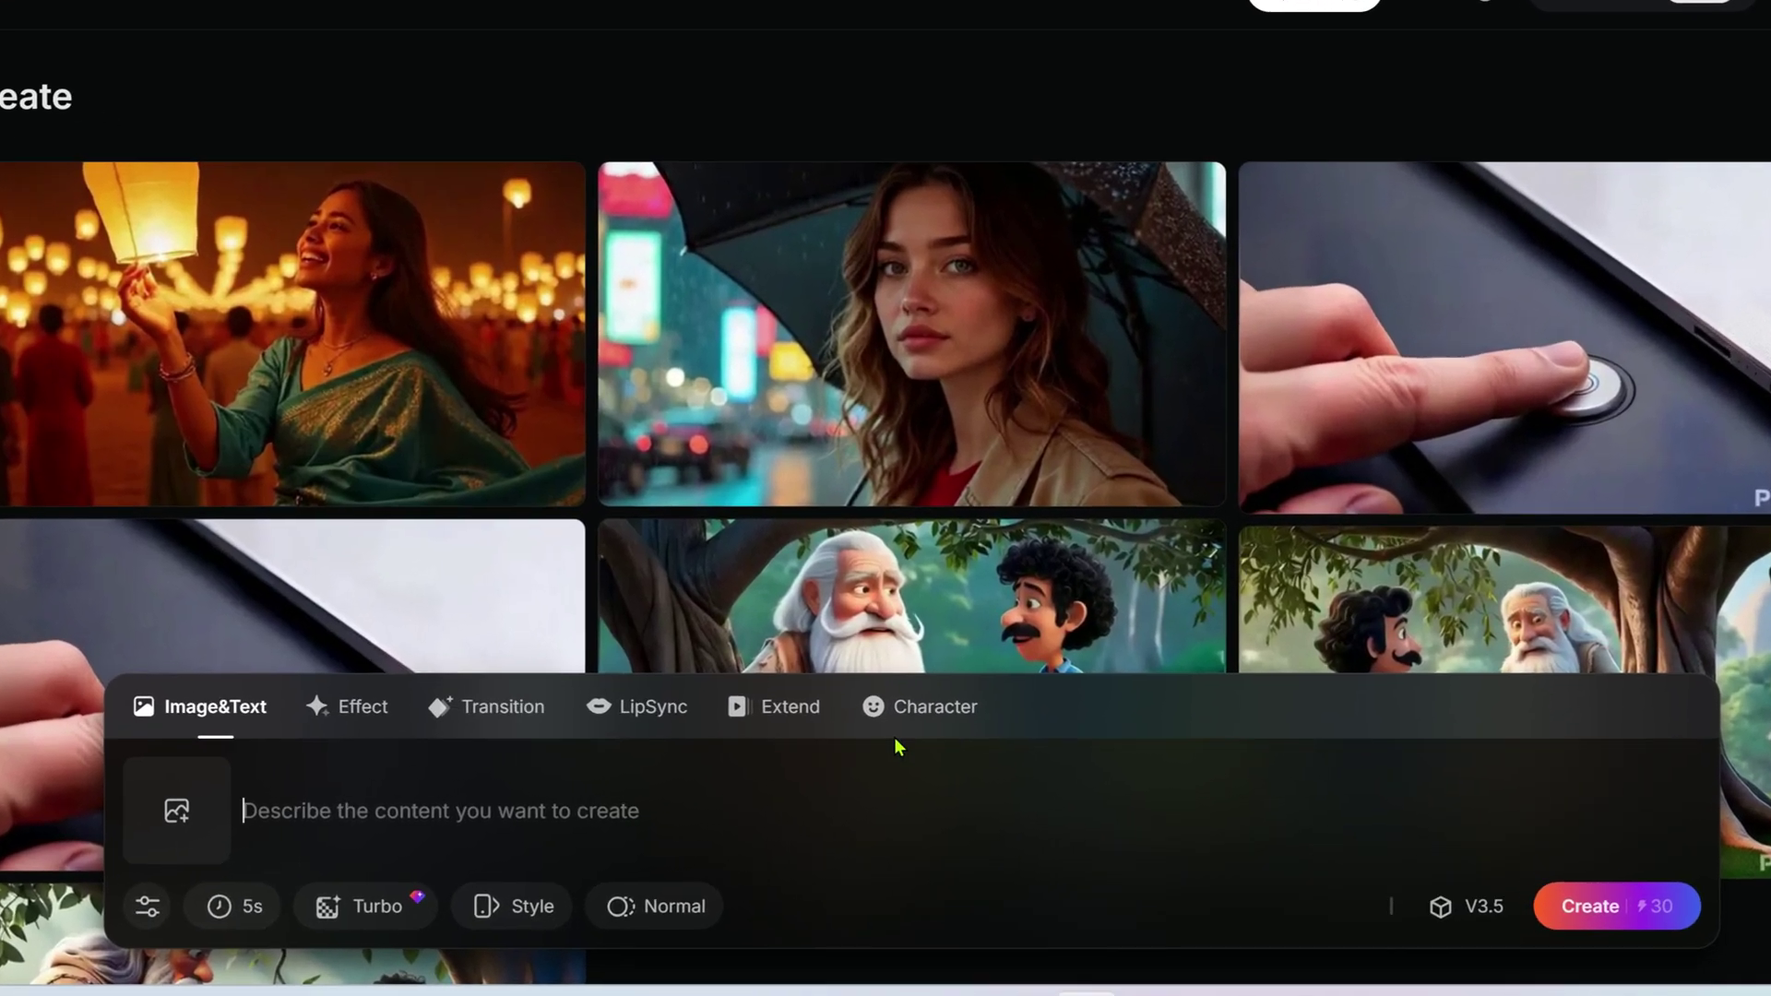
mouse_move(930, 734)
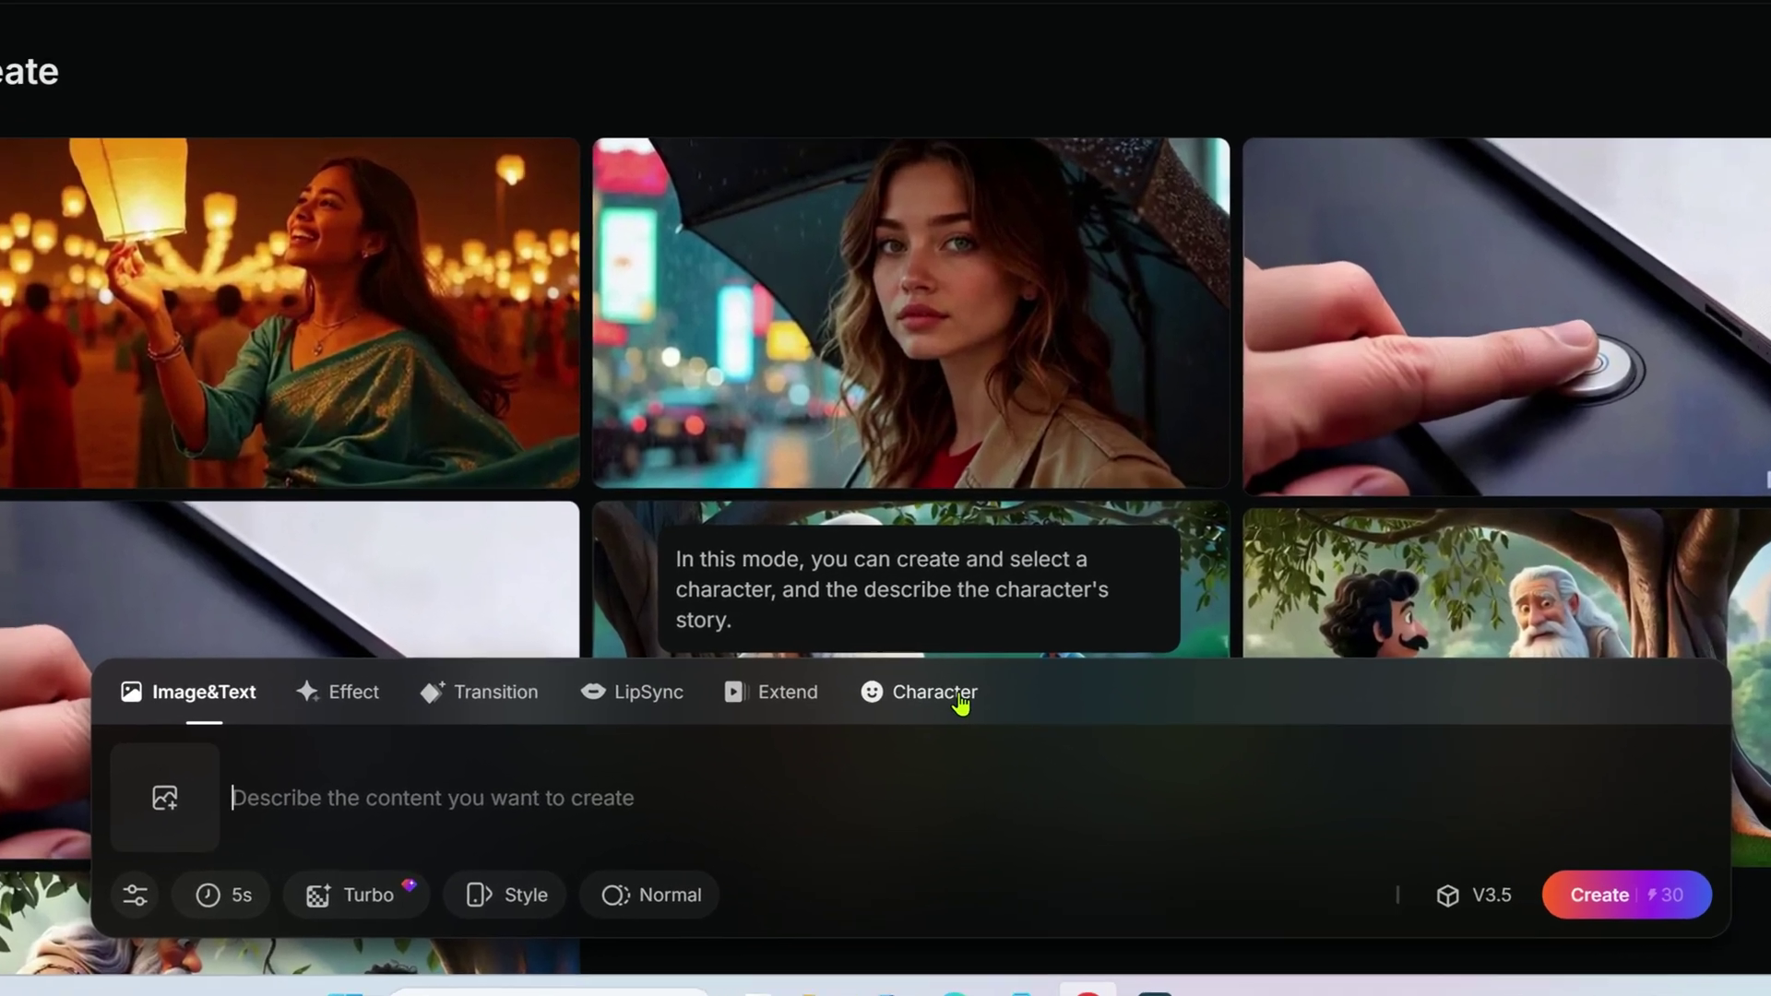
left_click(957, 701)
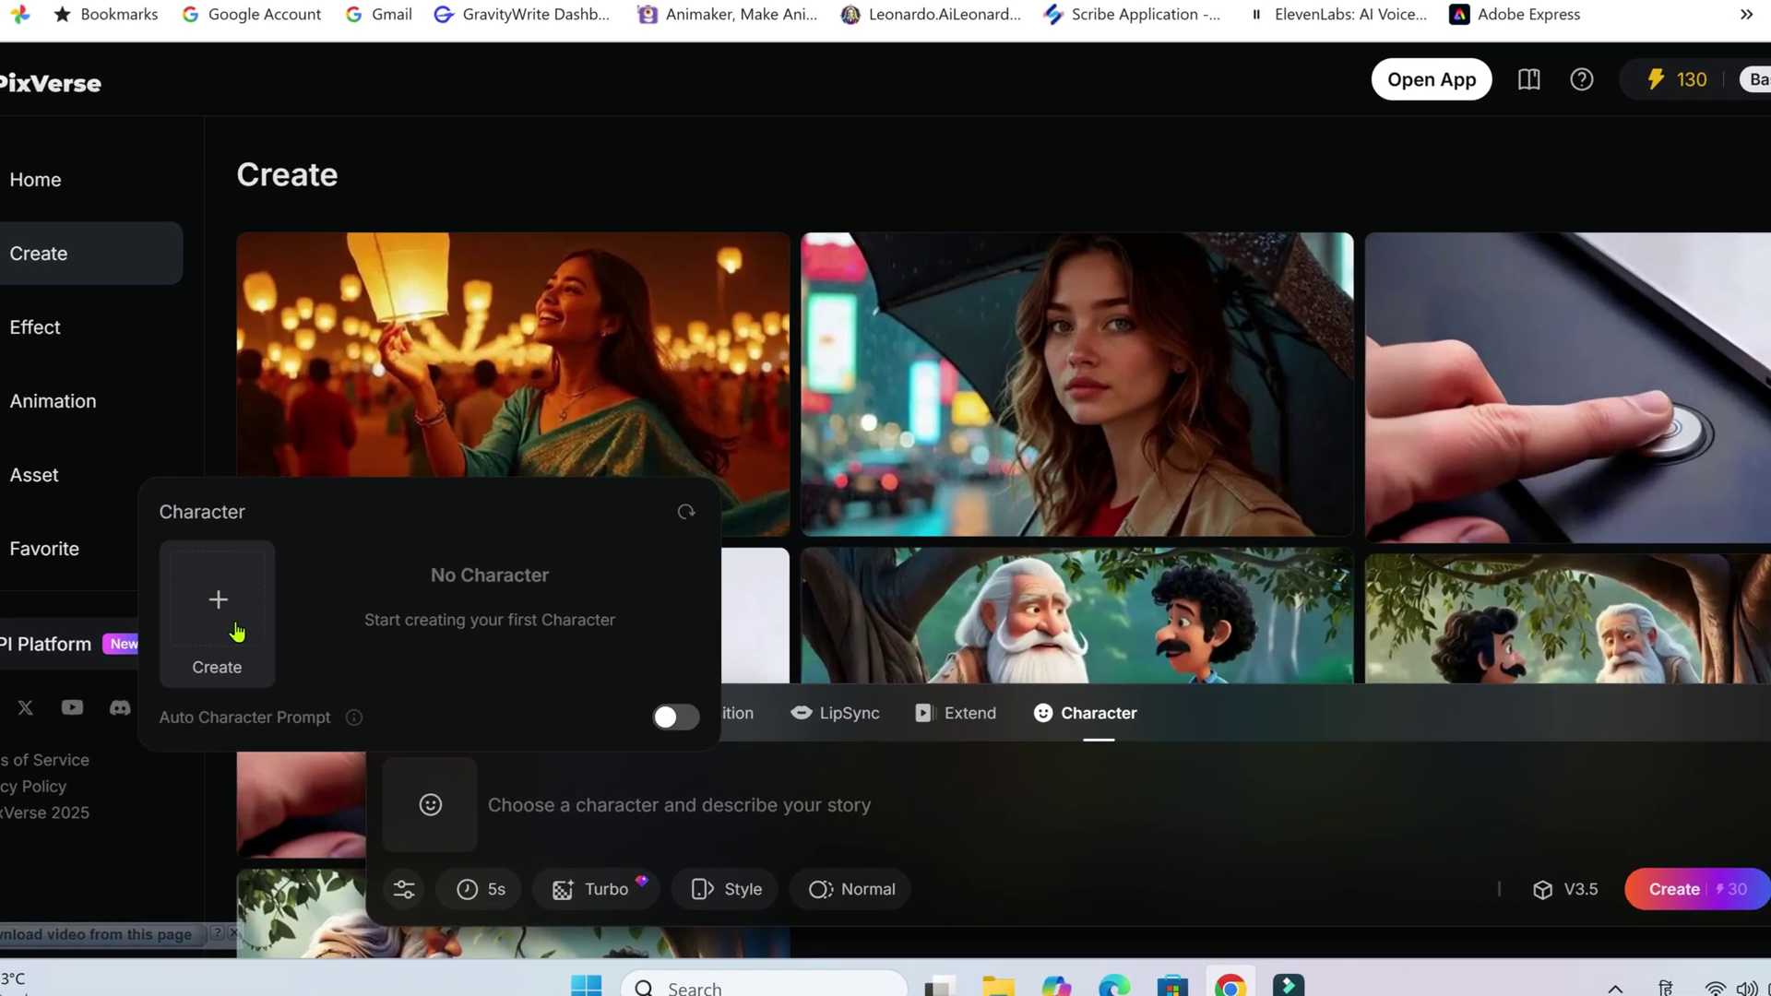
left_click(221, 626)
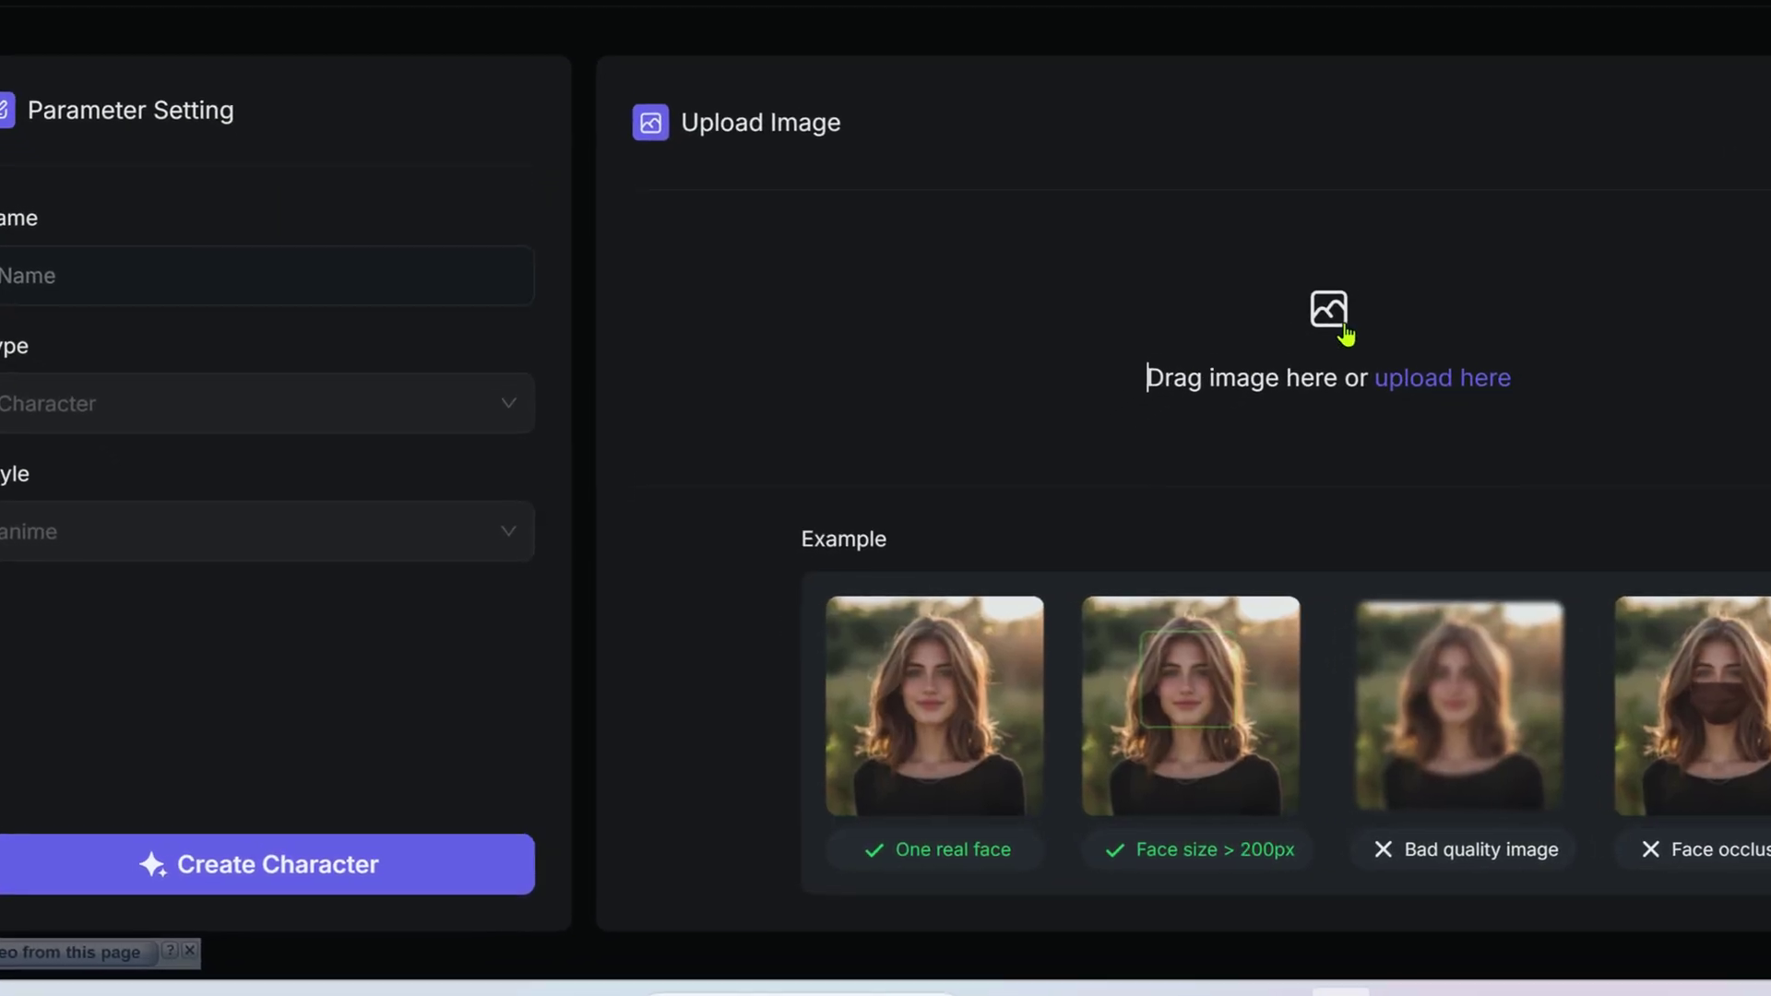
left_click(1343, 332)
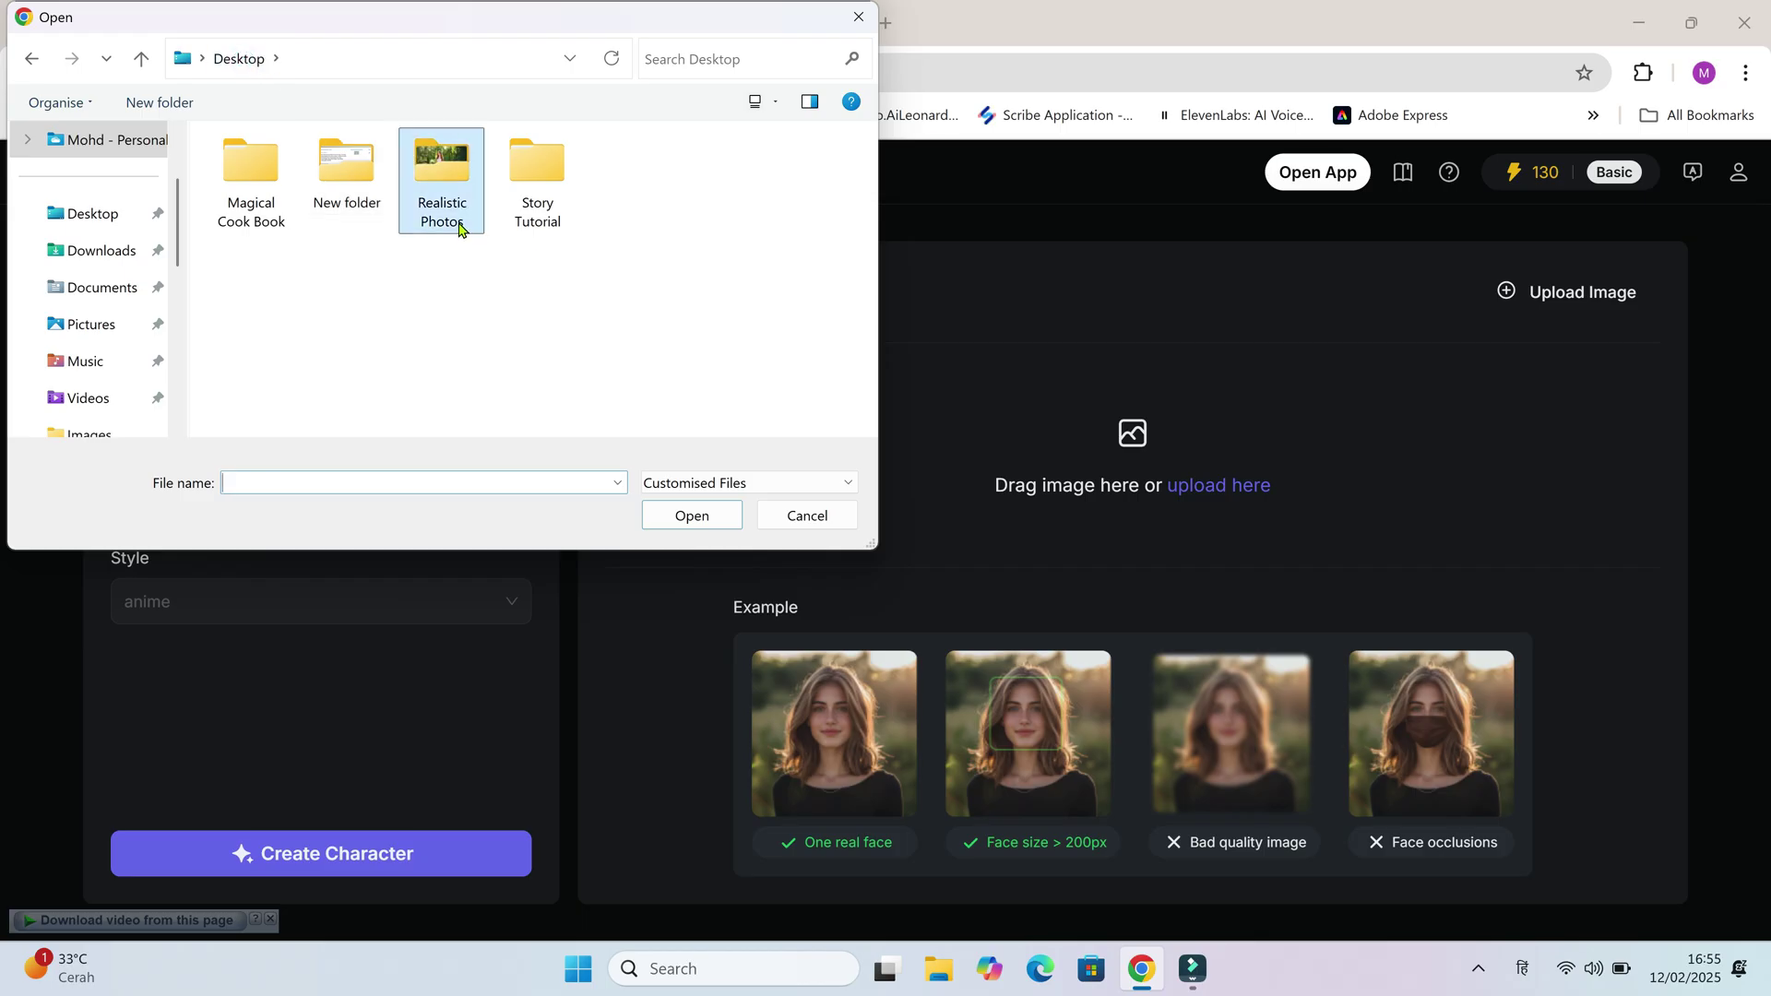
double_click(459, 227)
left_click(395, 178)
left_click(693, 517)
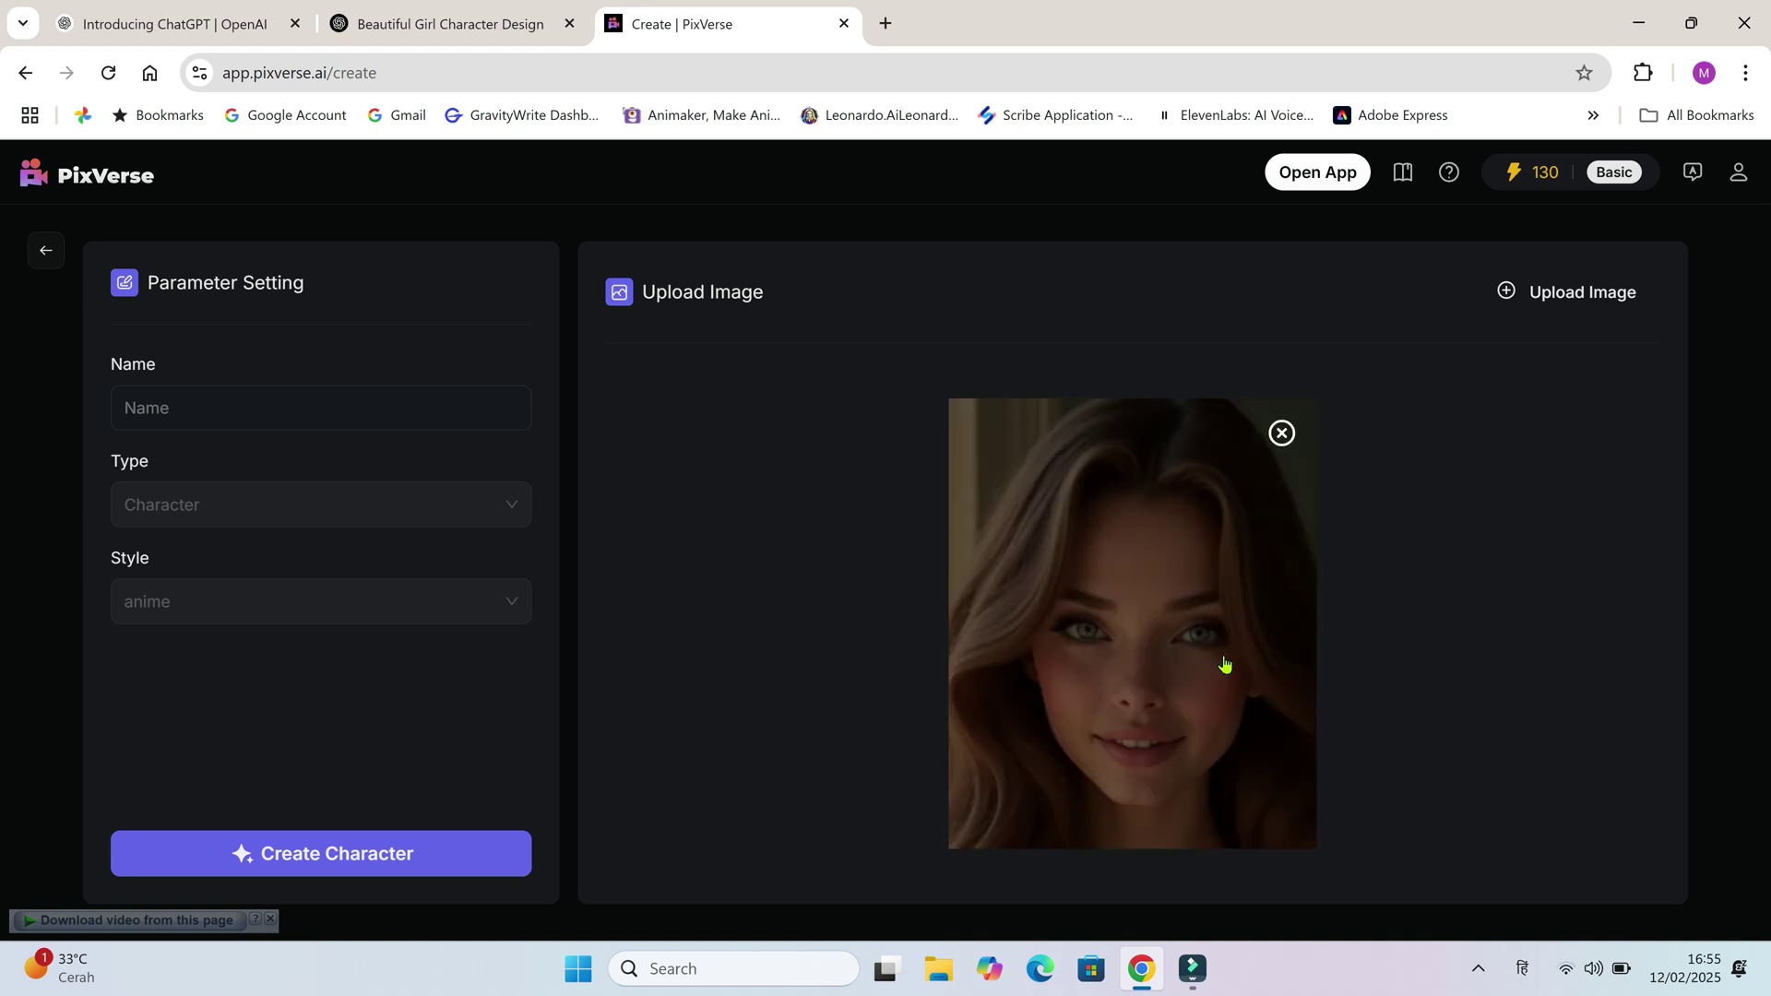
Name the character Sophia and copy the Scene 1 rainy-city prompt from ChatGPT
left_click(387, 412)
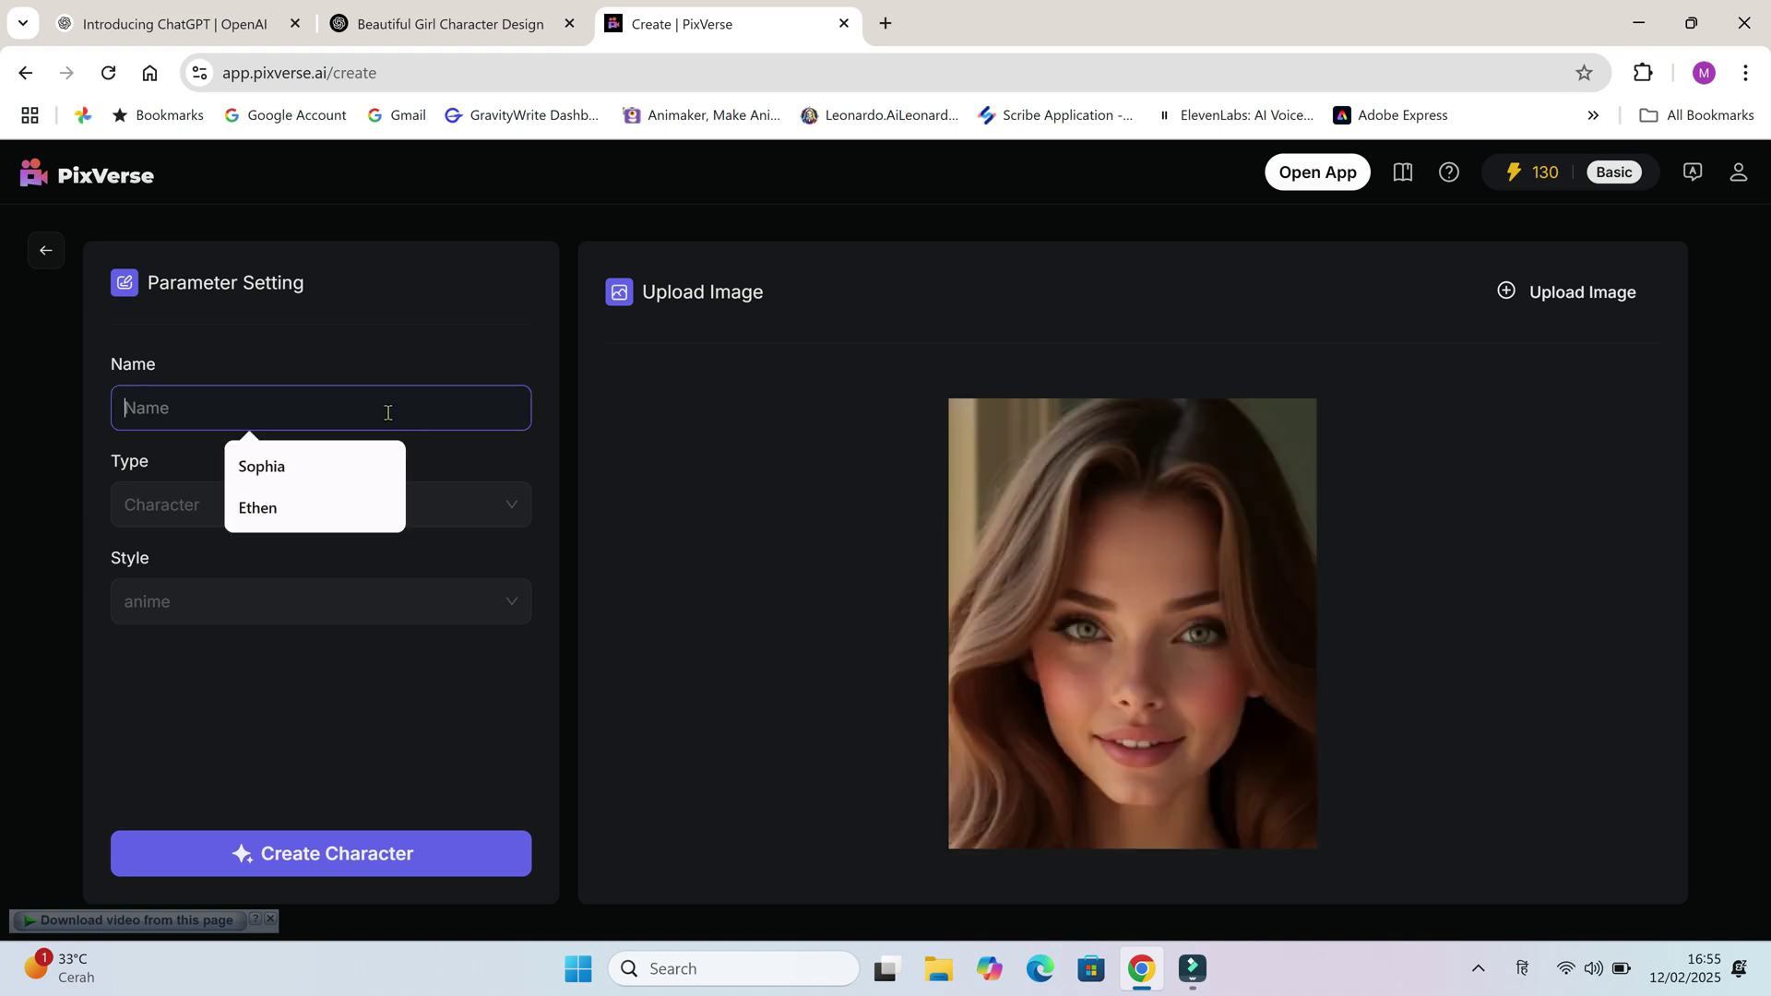
left_click(293, 469)
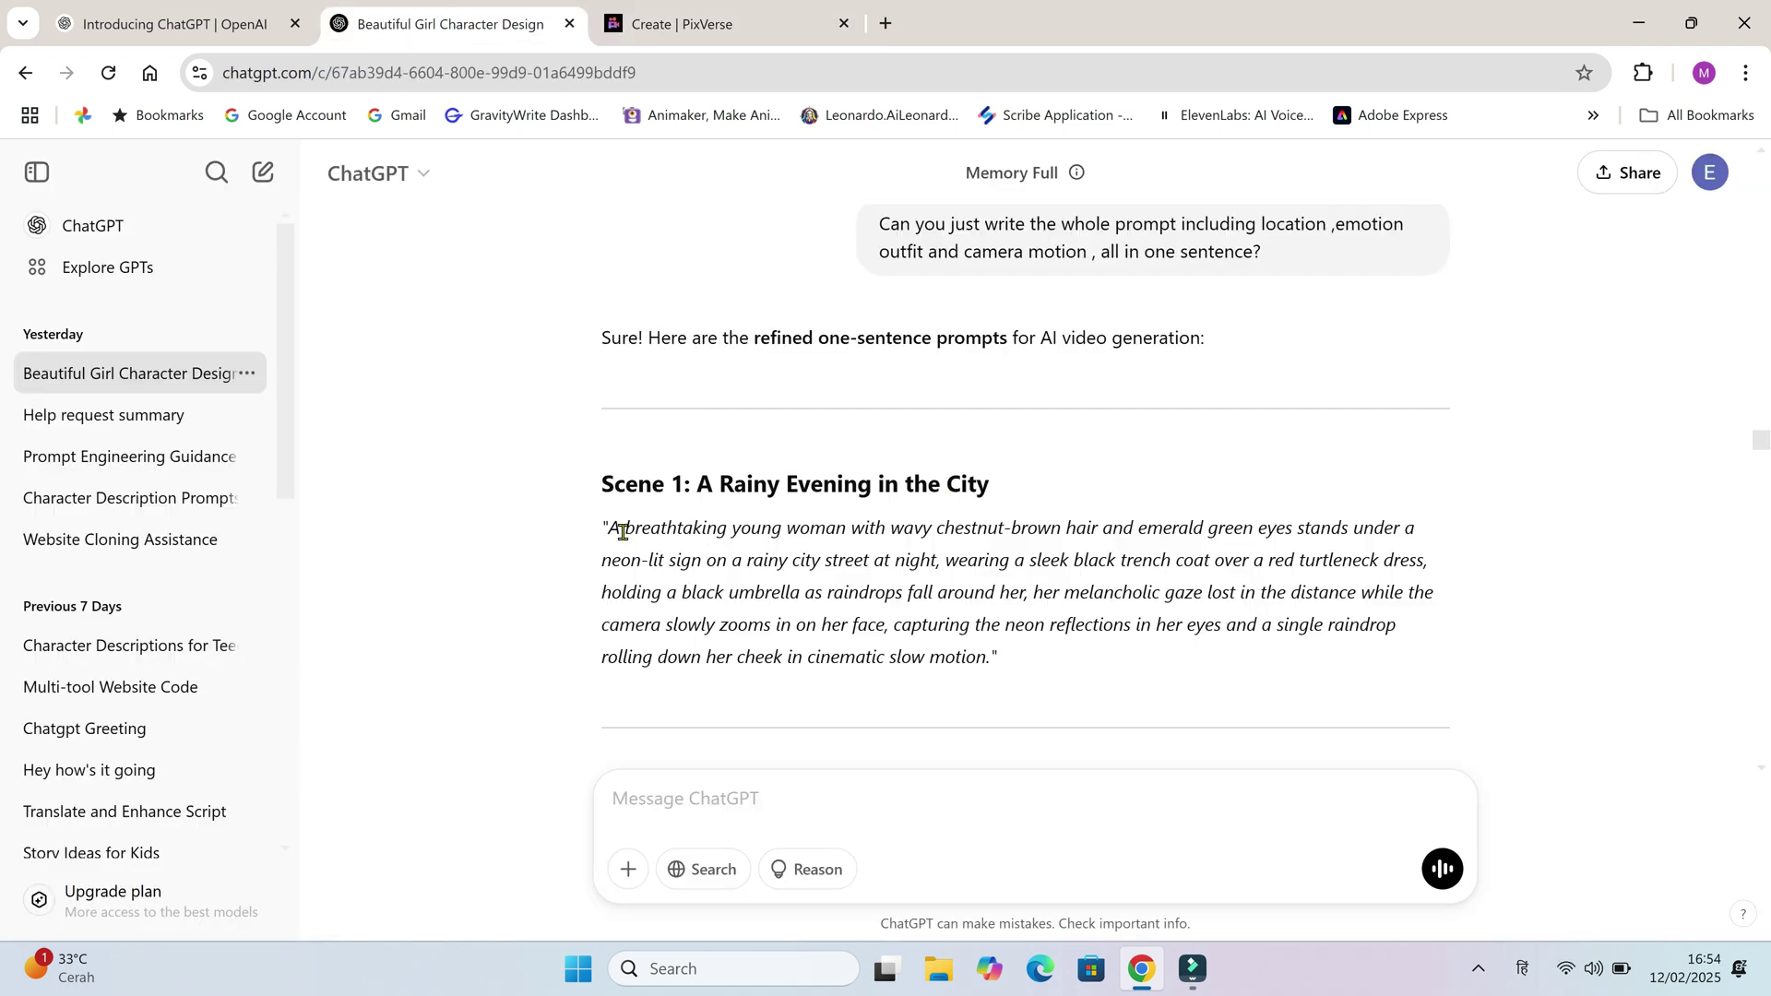
left_click_drag(607, 531, 993, 679)
key("ctrl+c")
left_click(683, 23)
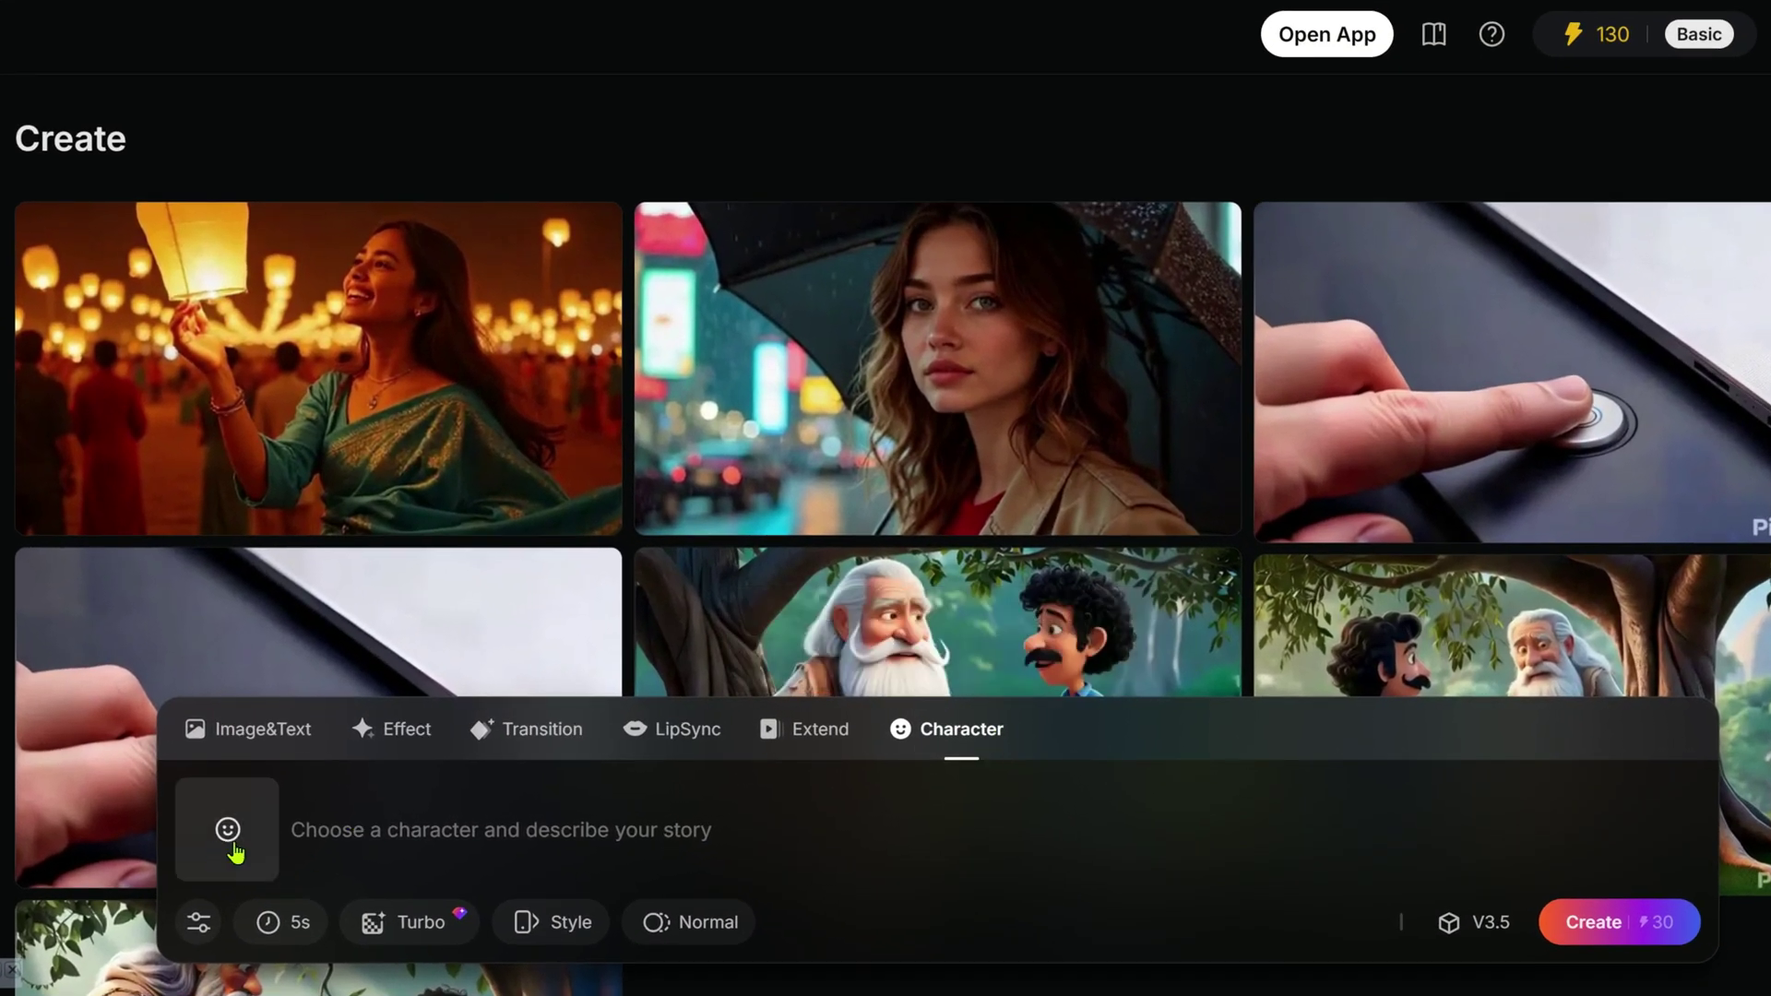
Choose Sophia as the character and paste the Scene 1 prompt, adding 'named Sophia,'
left_click(257, 822)
left_click(132, 624)
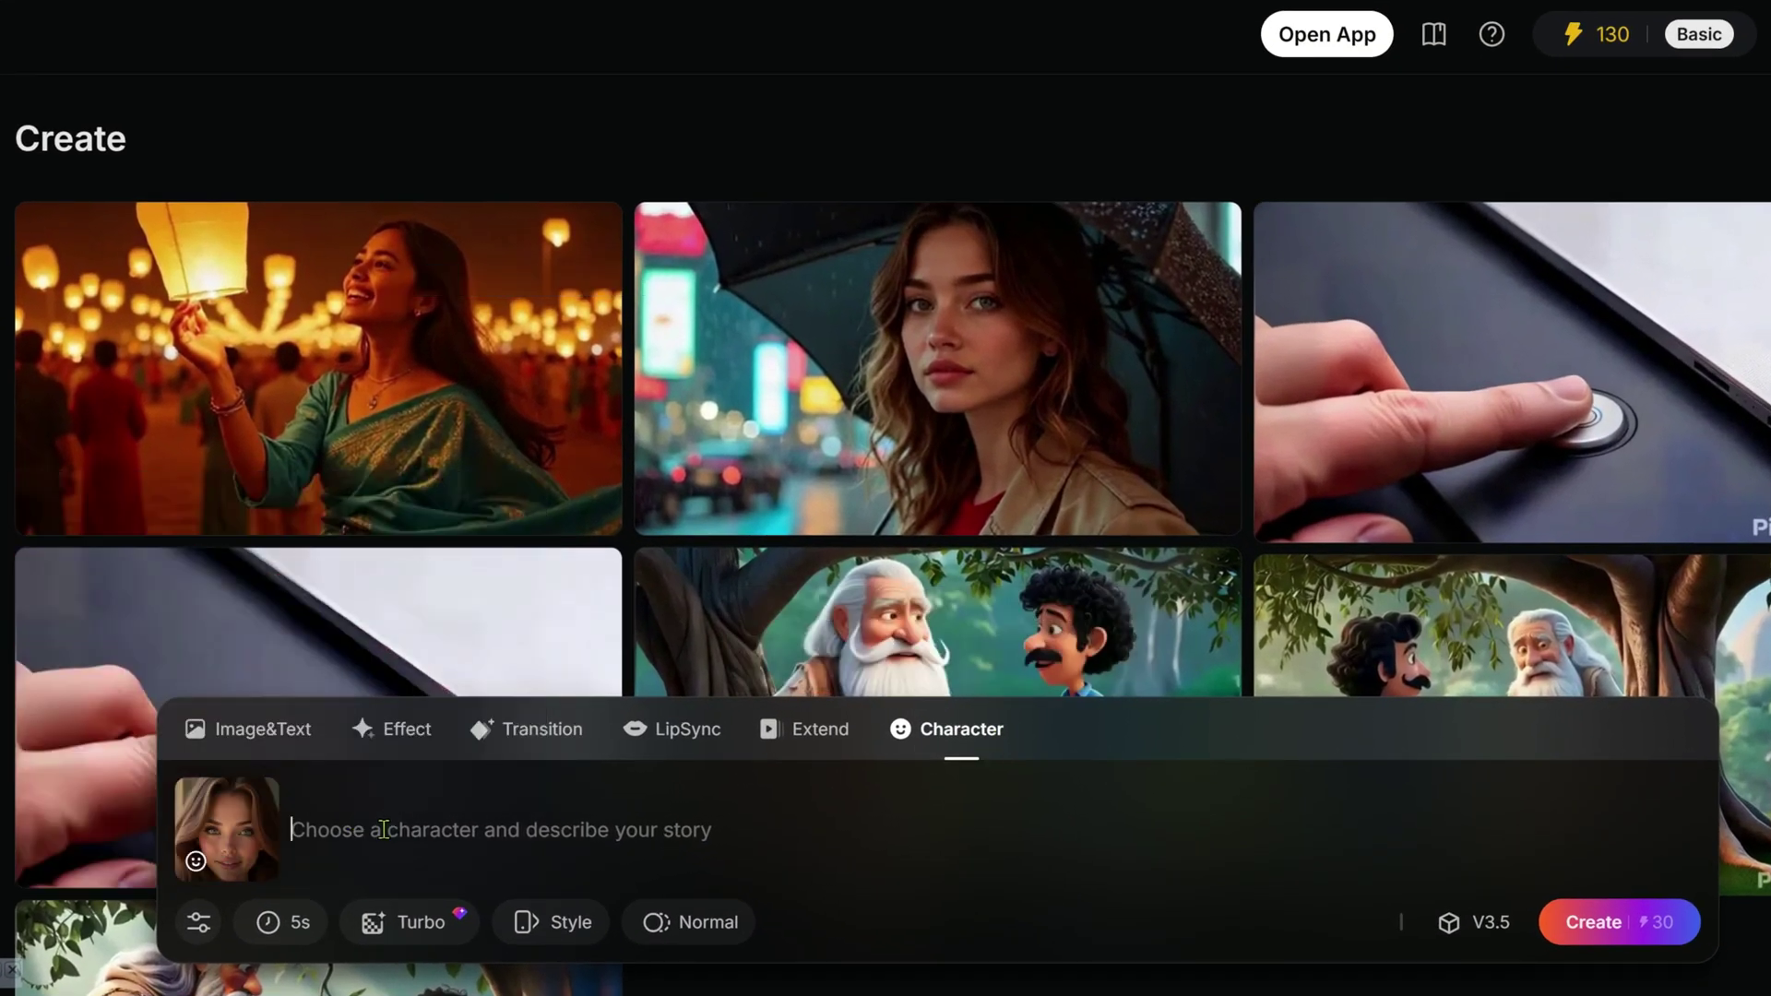
key("ctrl+v")
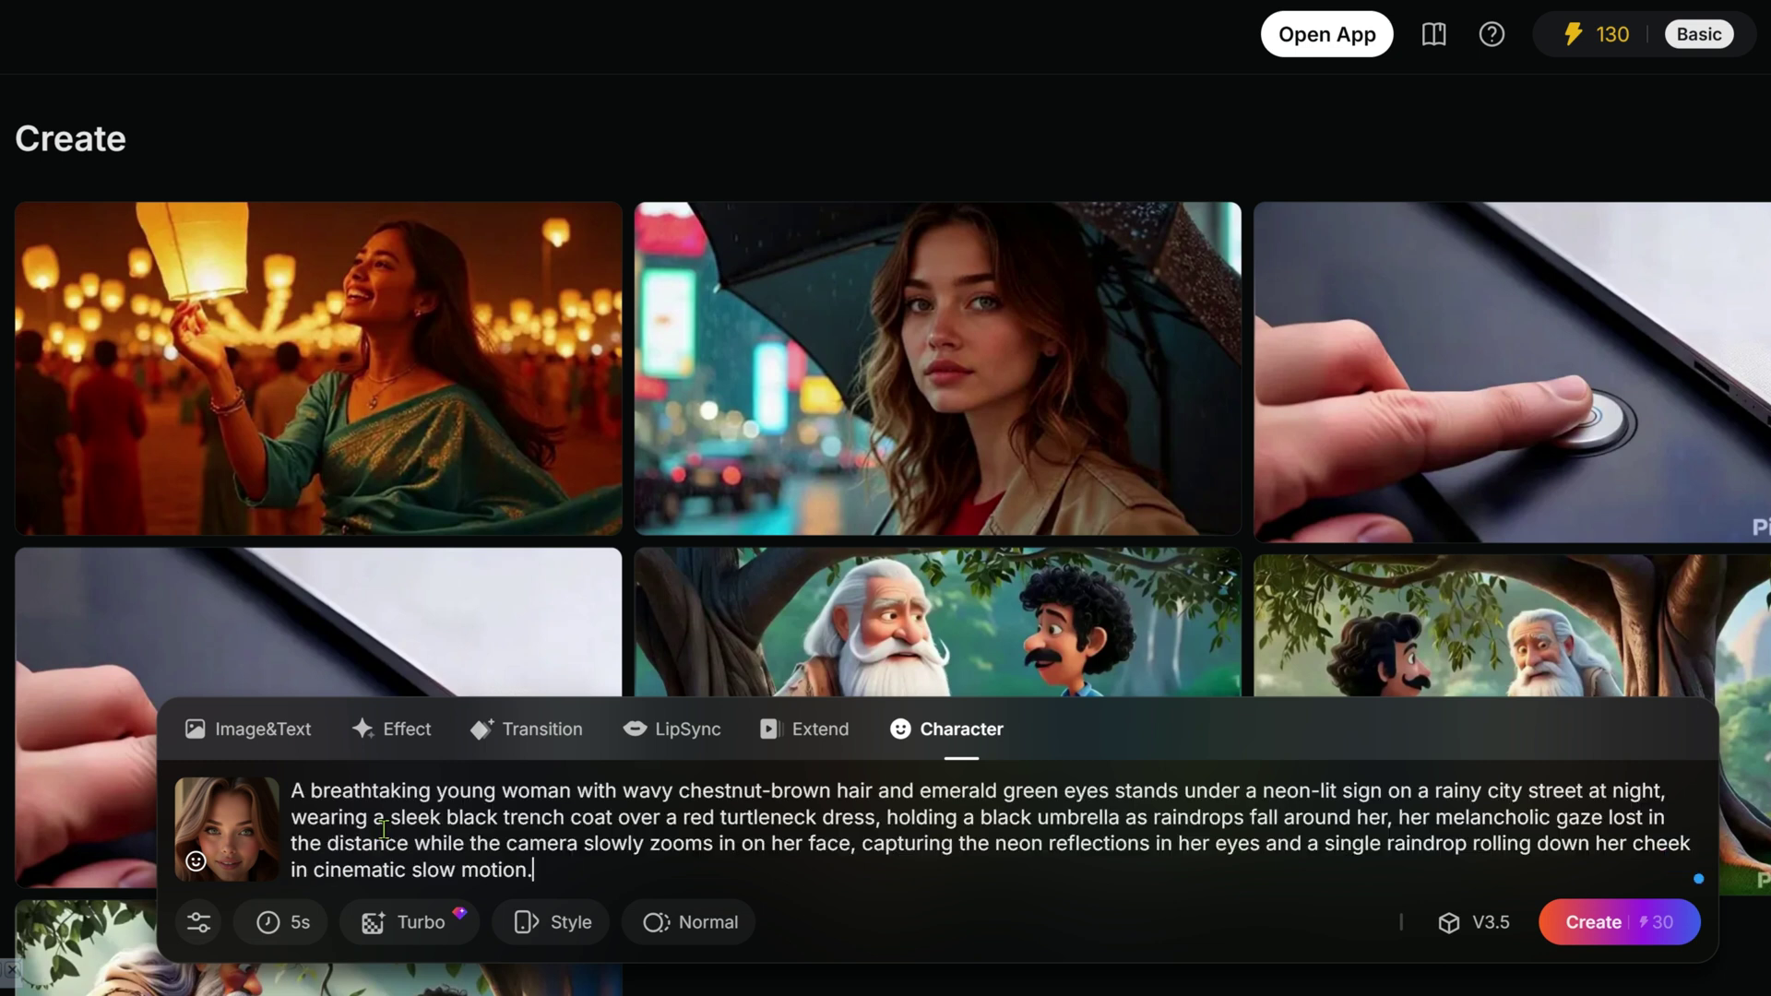
type("named Soph")
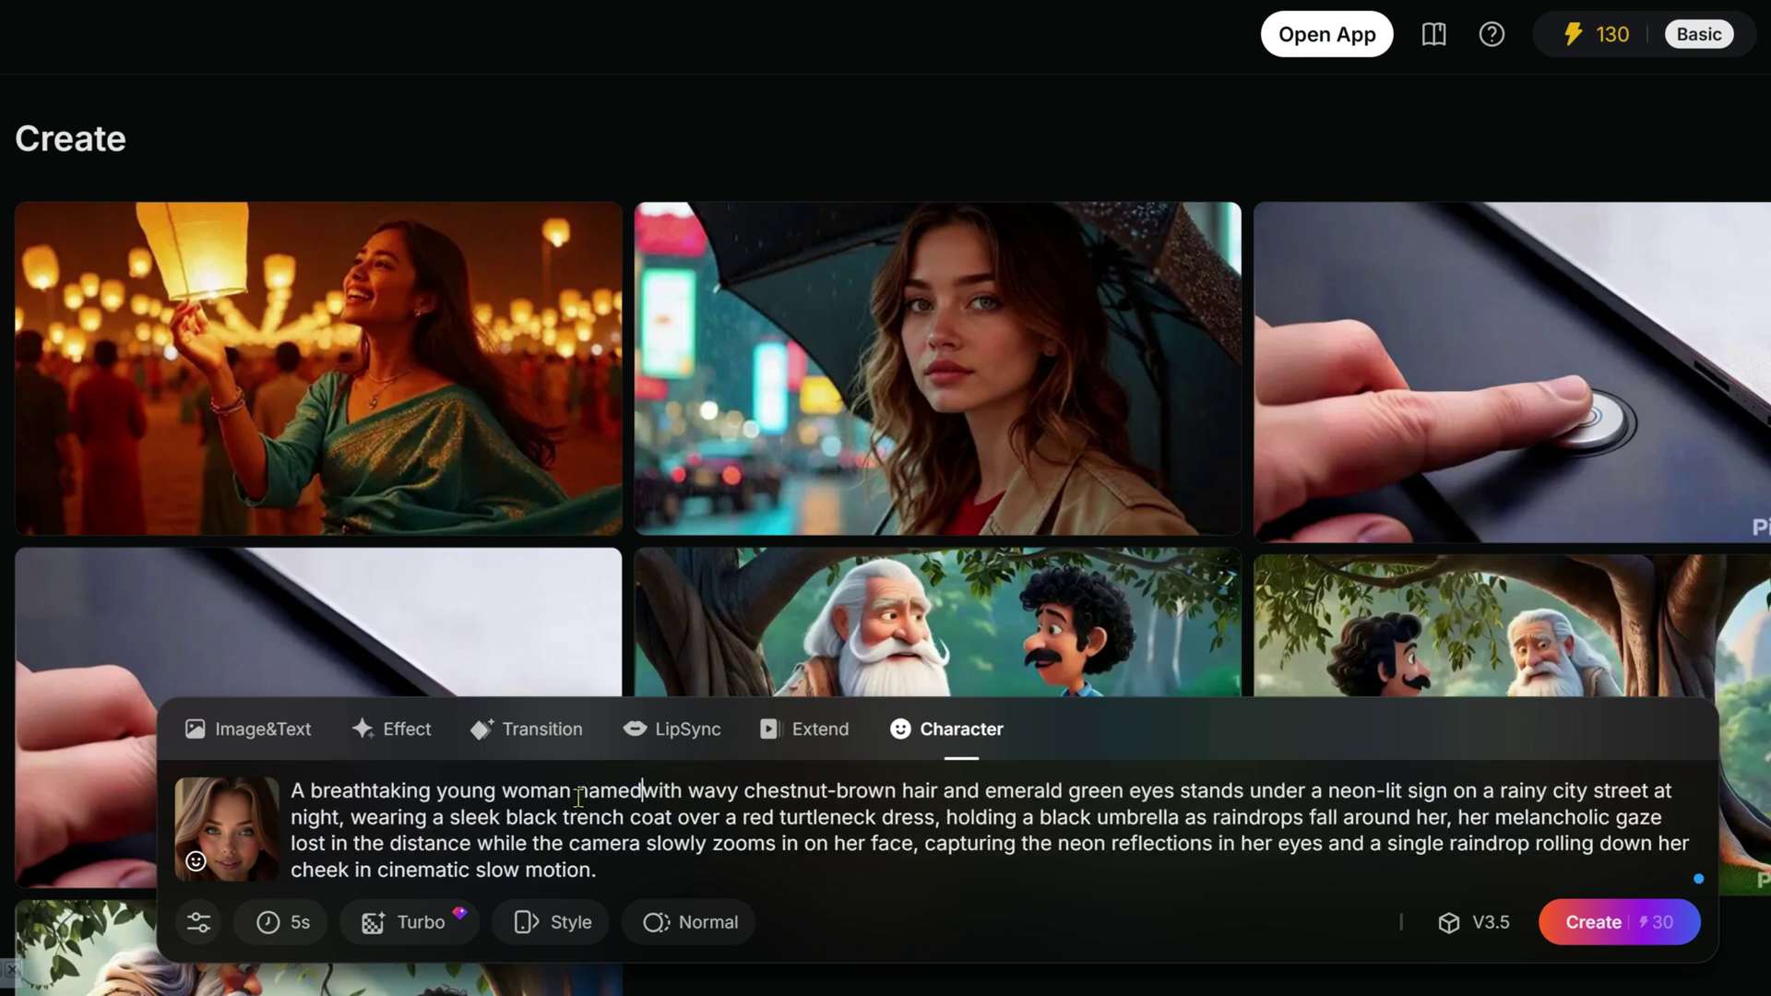
type("ia,")
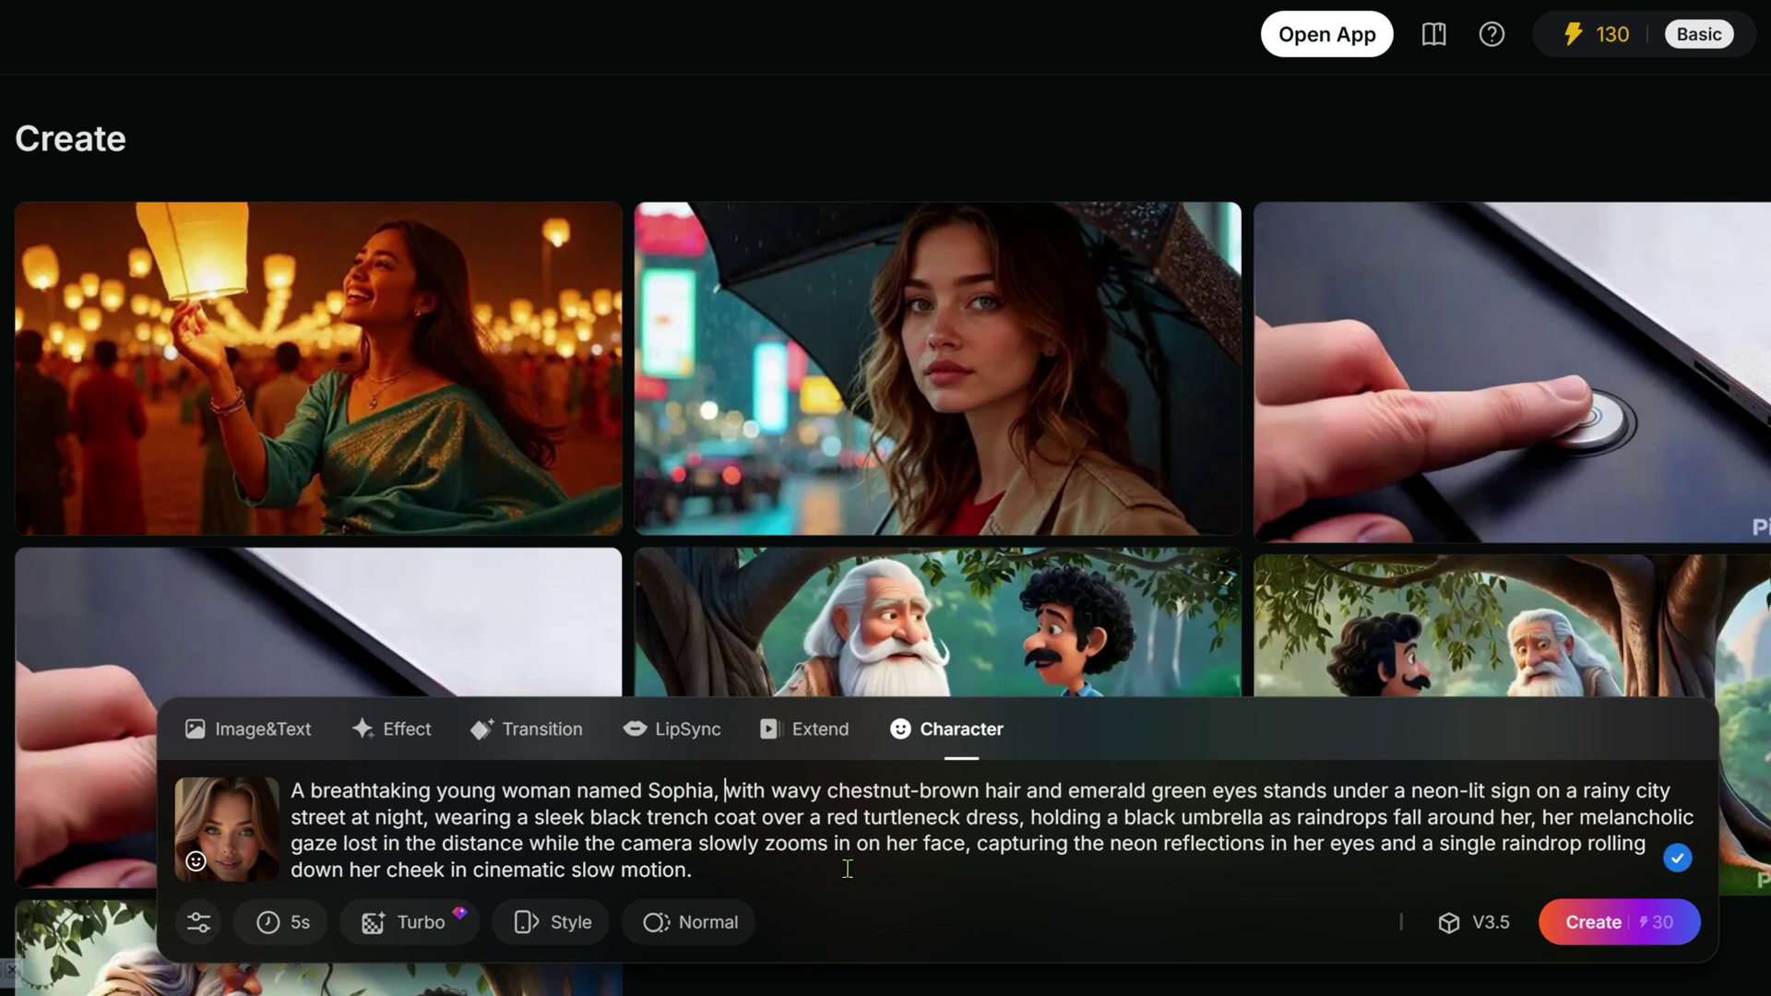
Review the aspect ratio and seed settings, then generate the rainy-city video
left_click(198, 922)
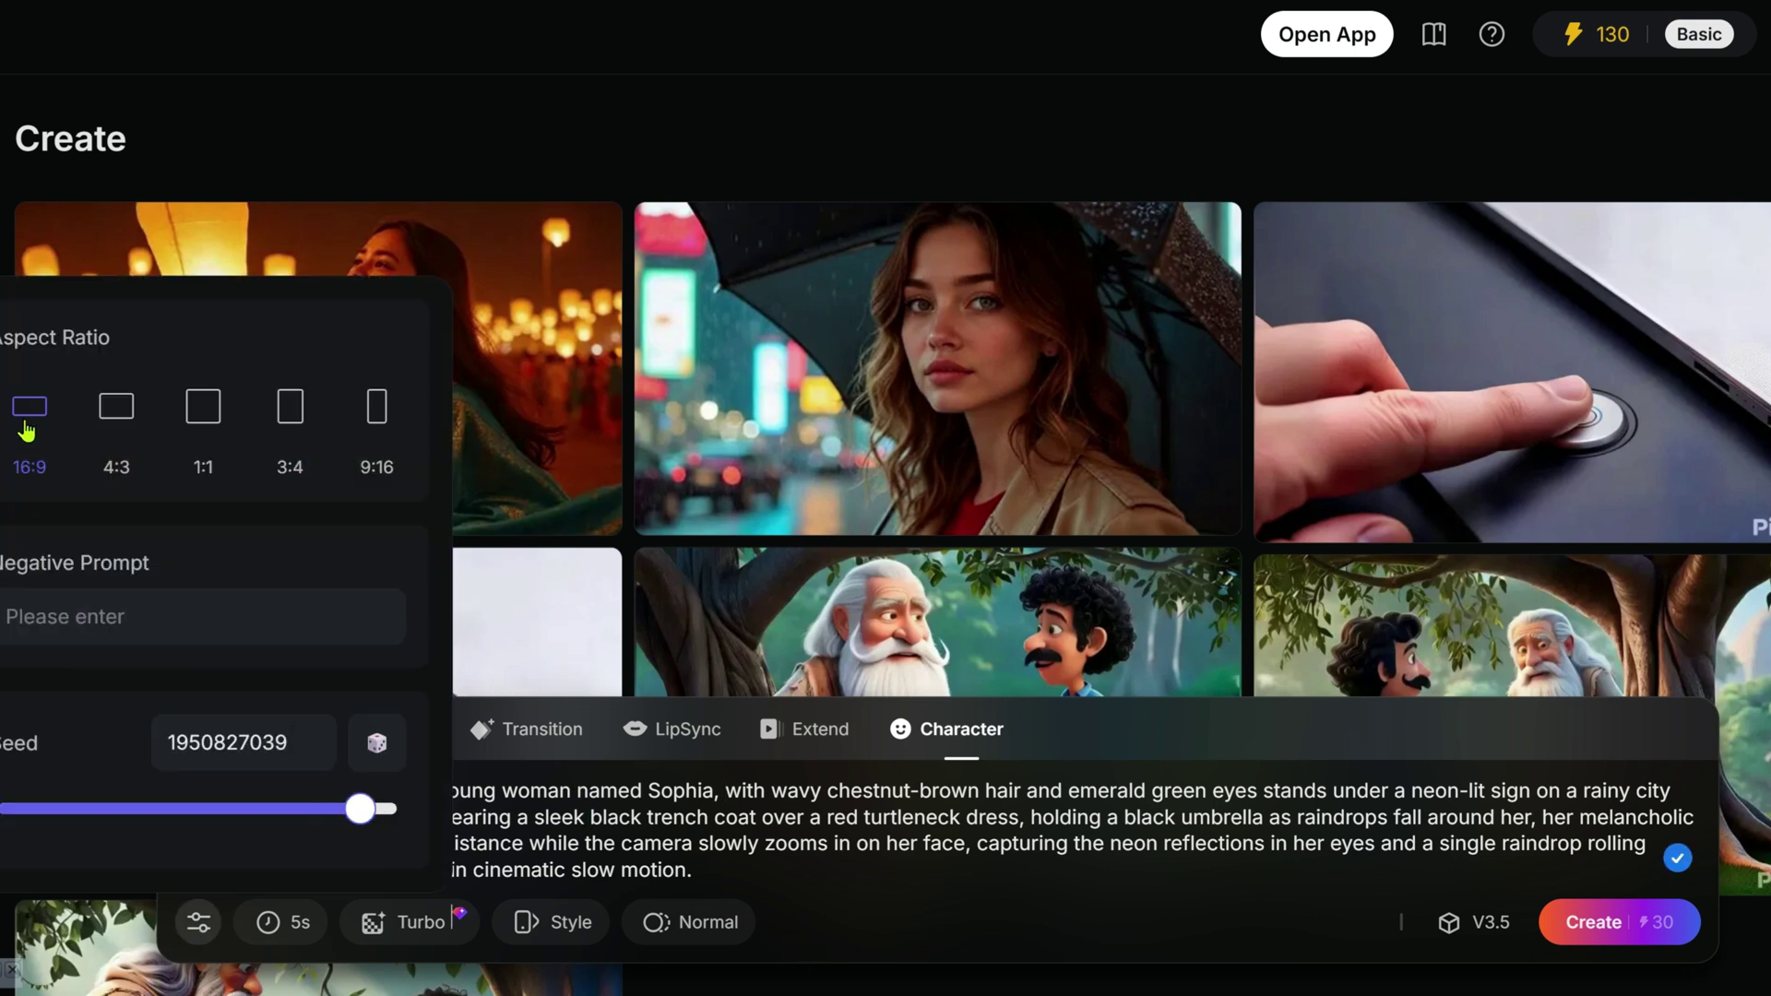
left_click(872, 911)
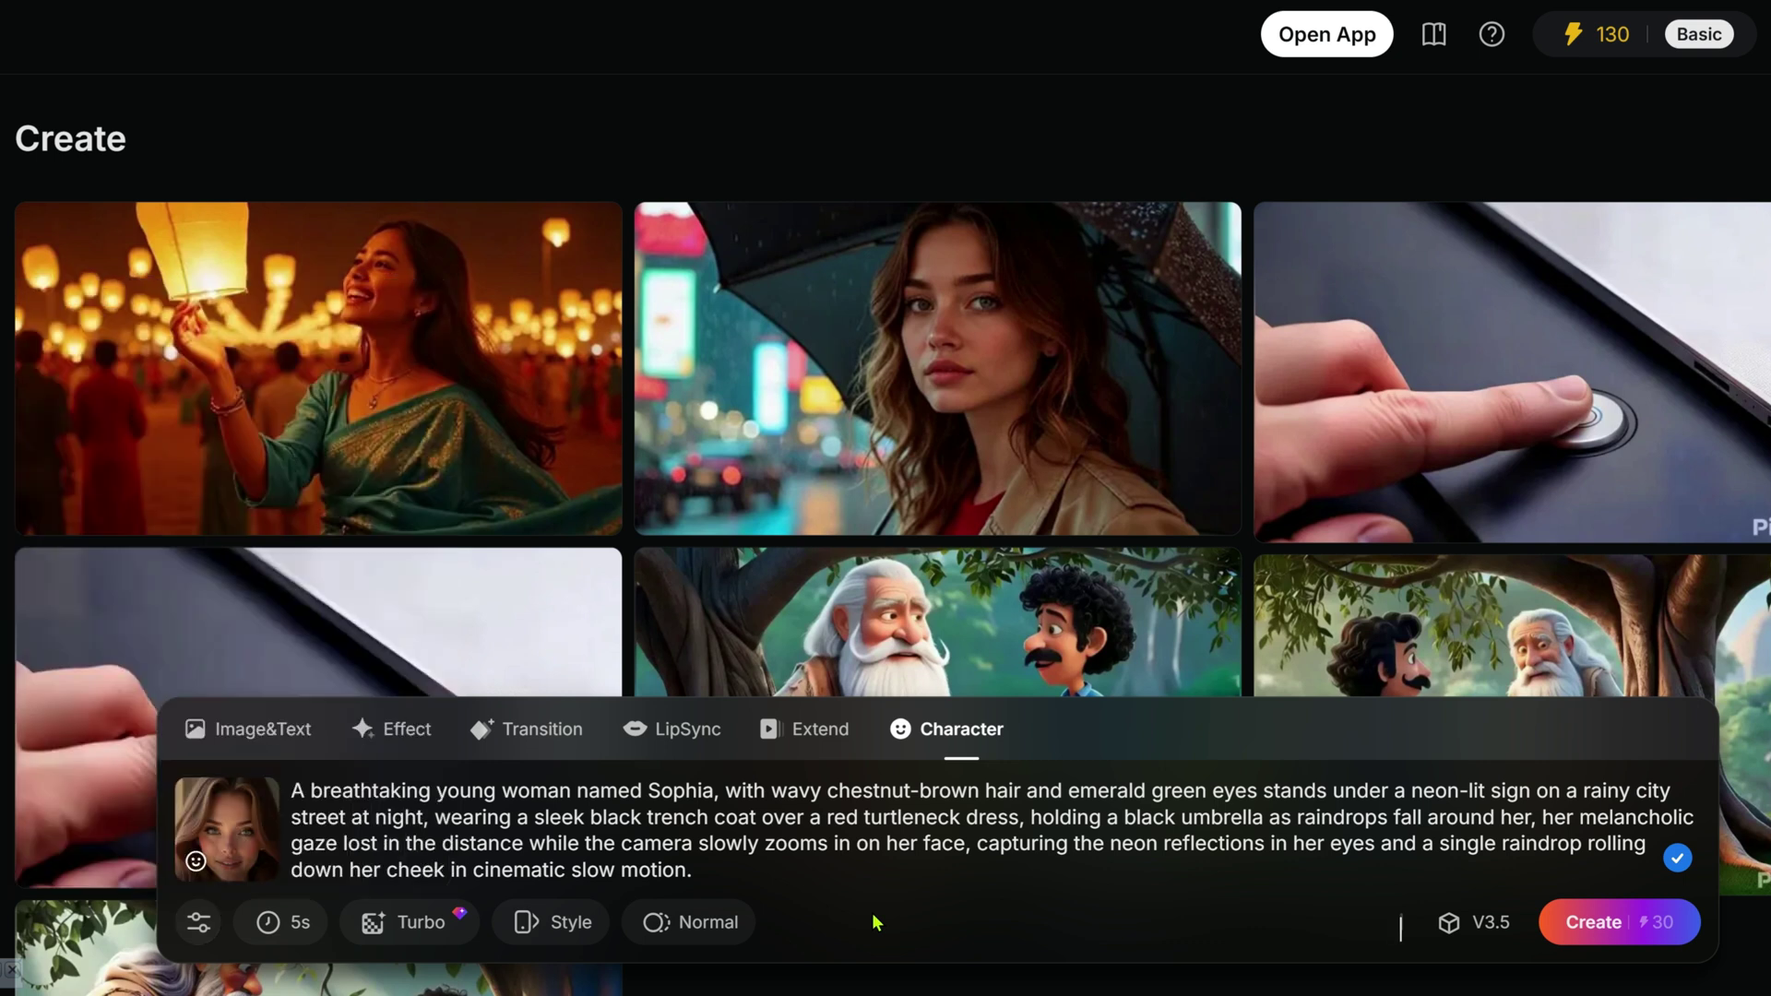
left_click(1607, 923)
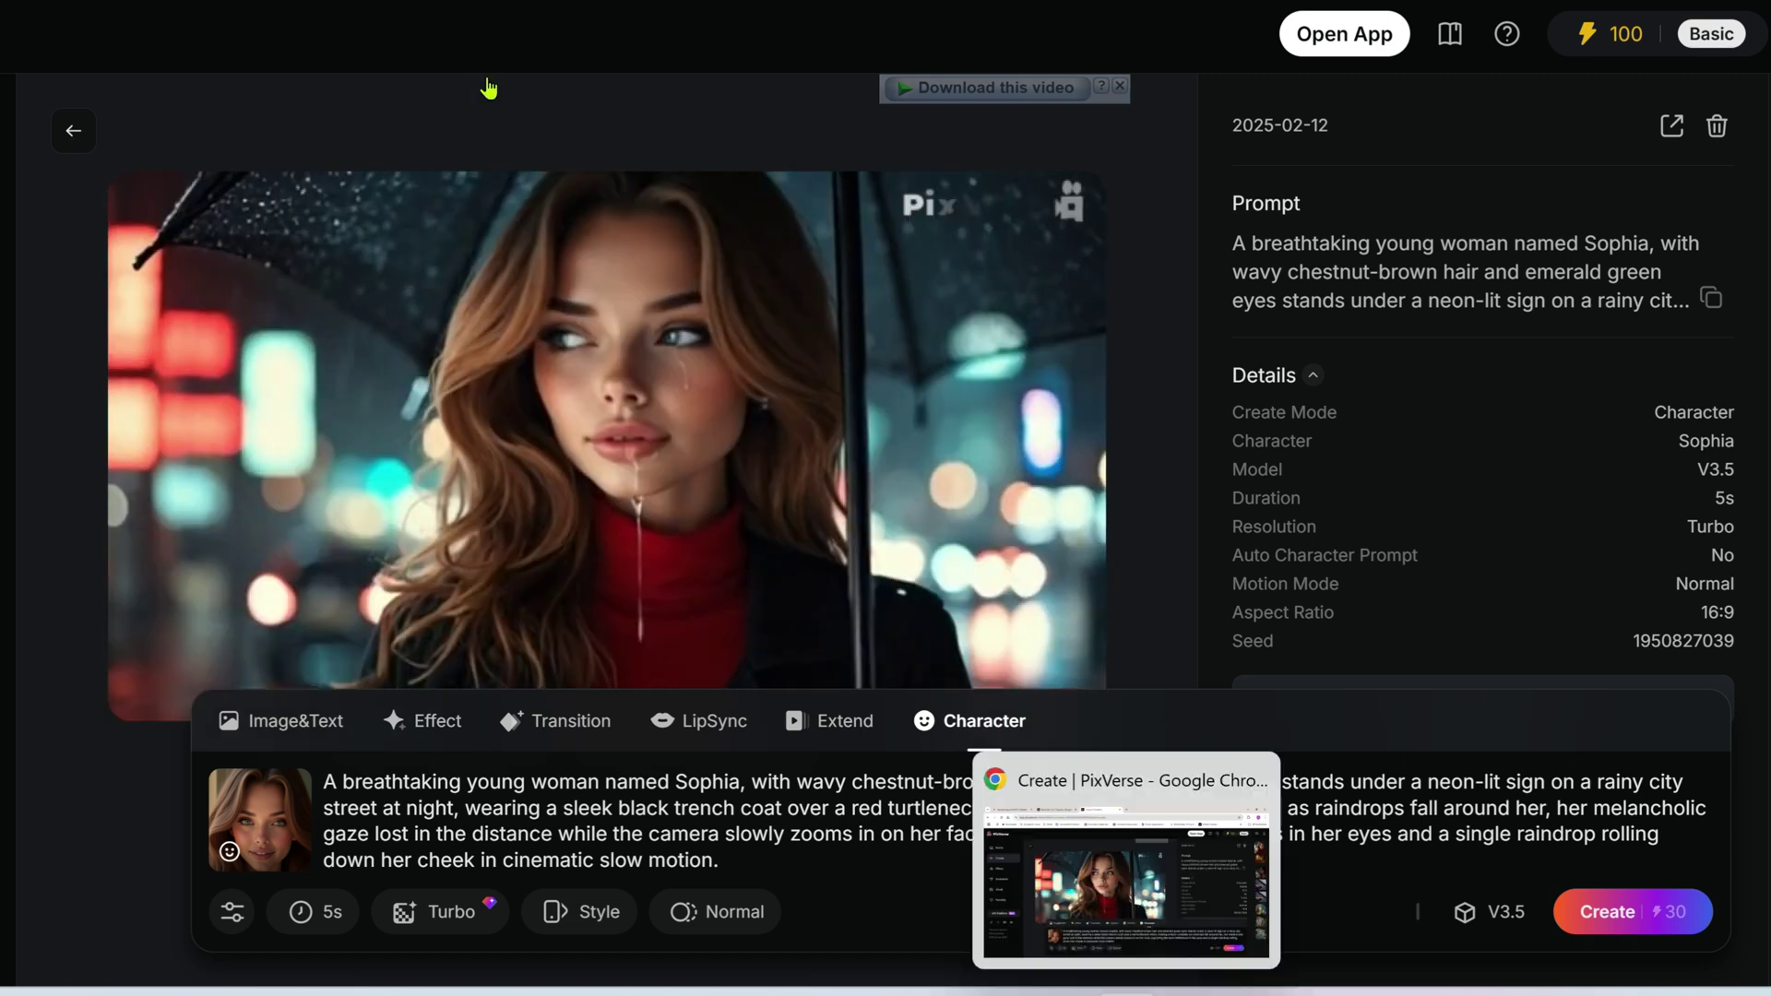
Copy the Scene 2 festival prompt from ChatGPT and replace the old Scene 1 prompt with it
left_click(1191, 991)
scroll(978, 461, "down", 6)
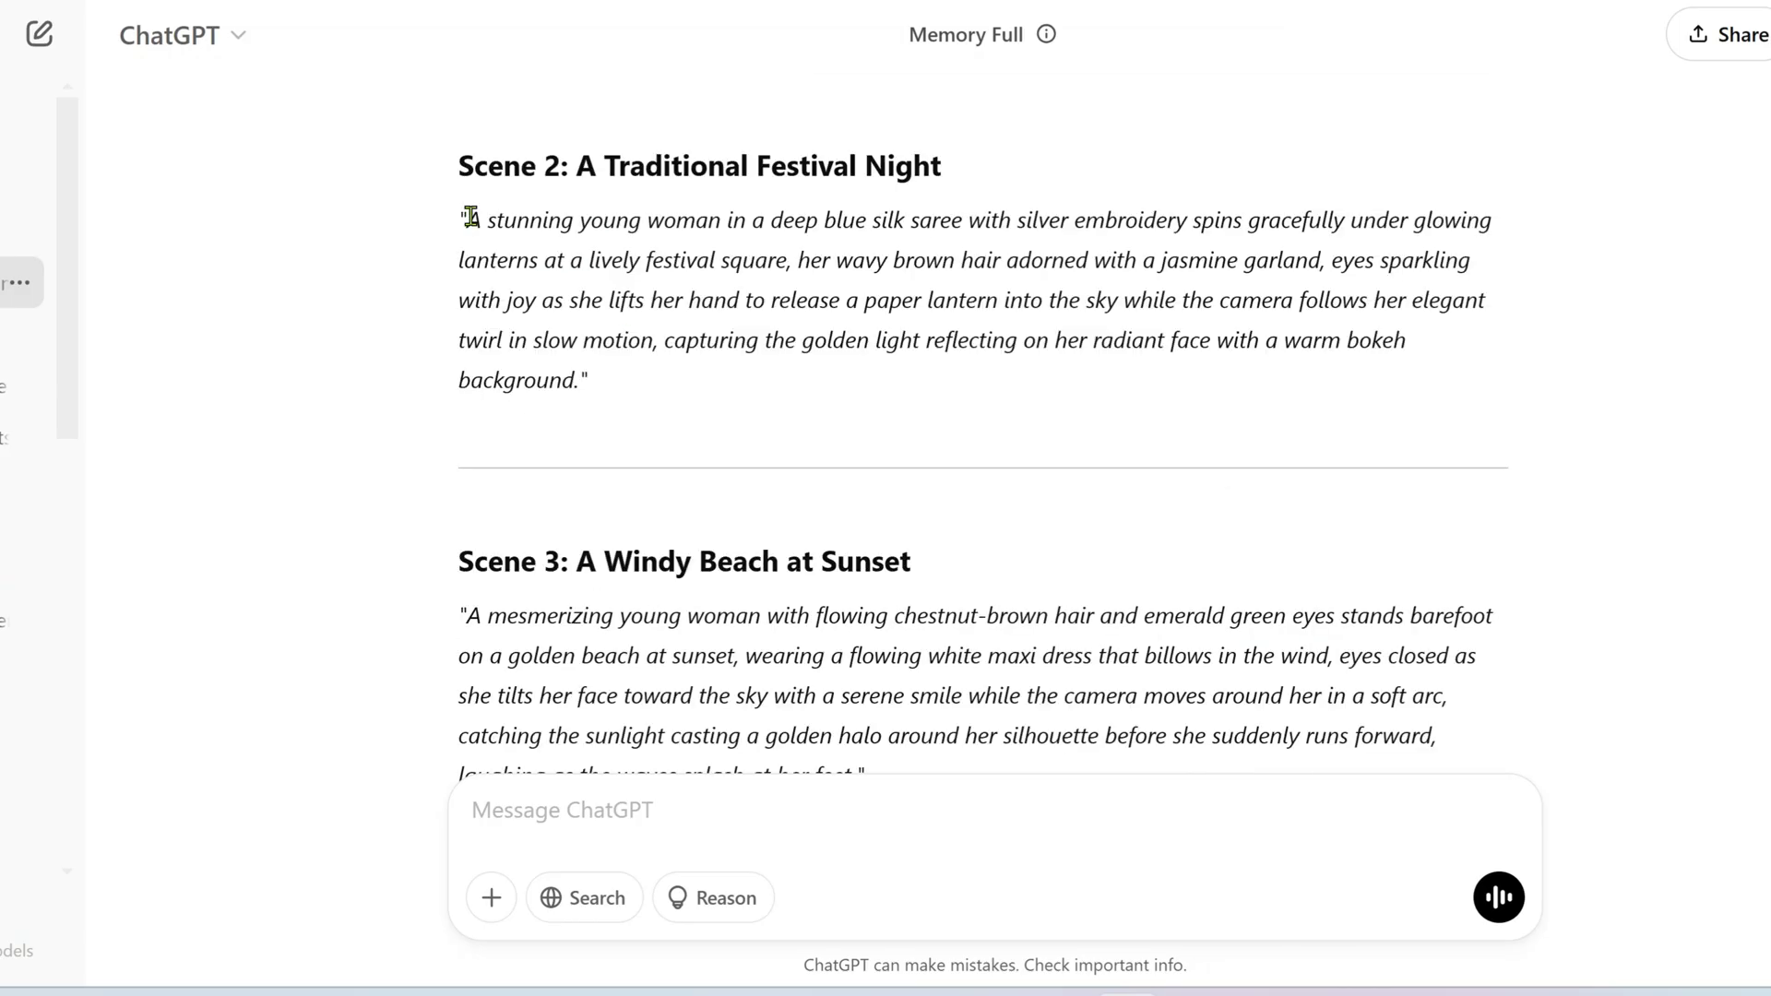
left_click_drag(470, 216, 576, 384)
key("ctrl+c")
key("alt+Tab")
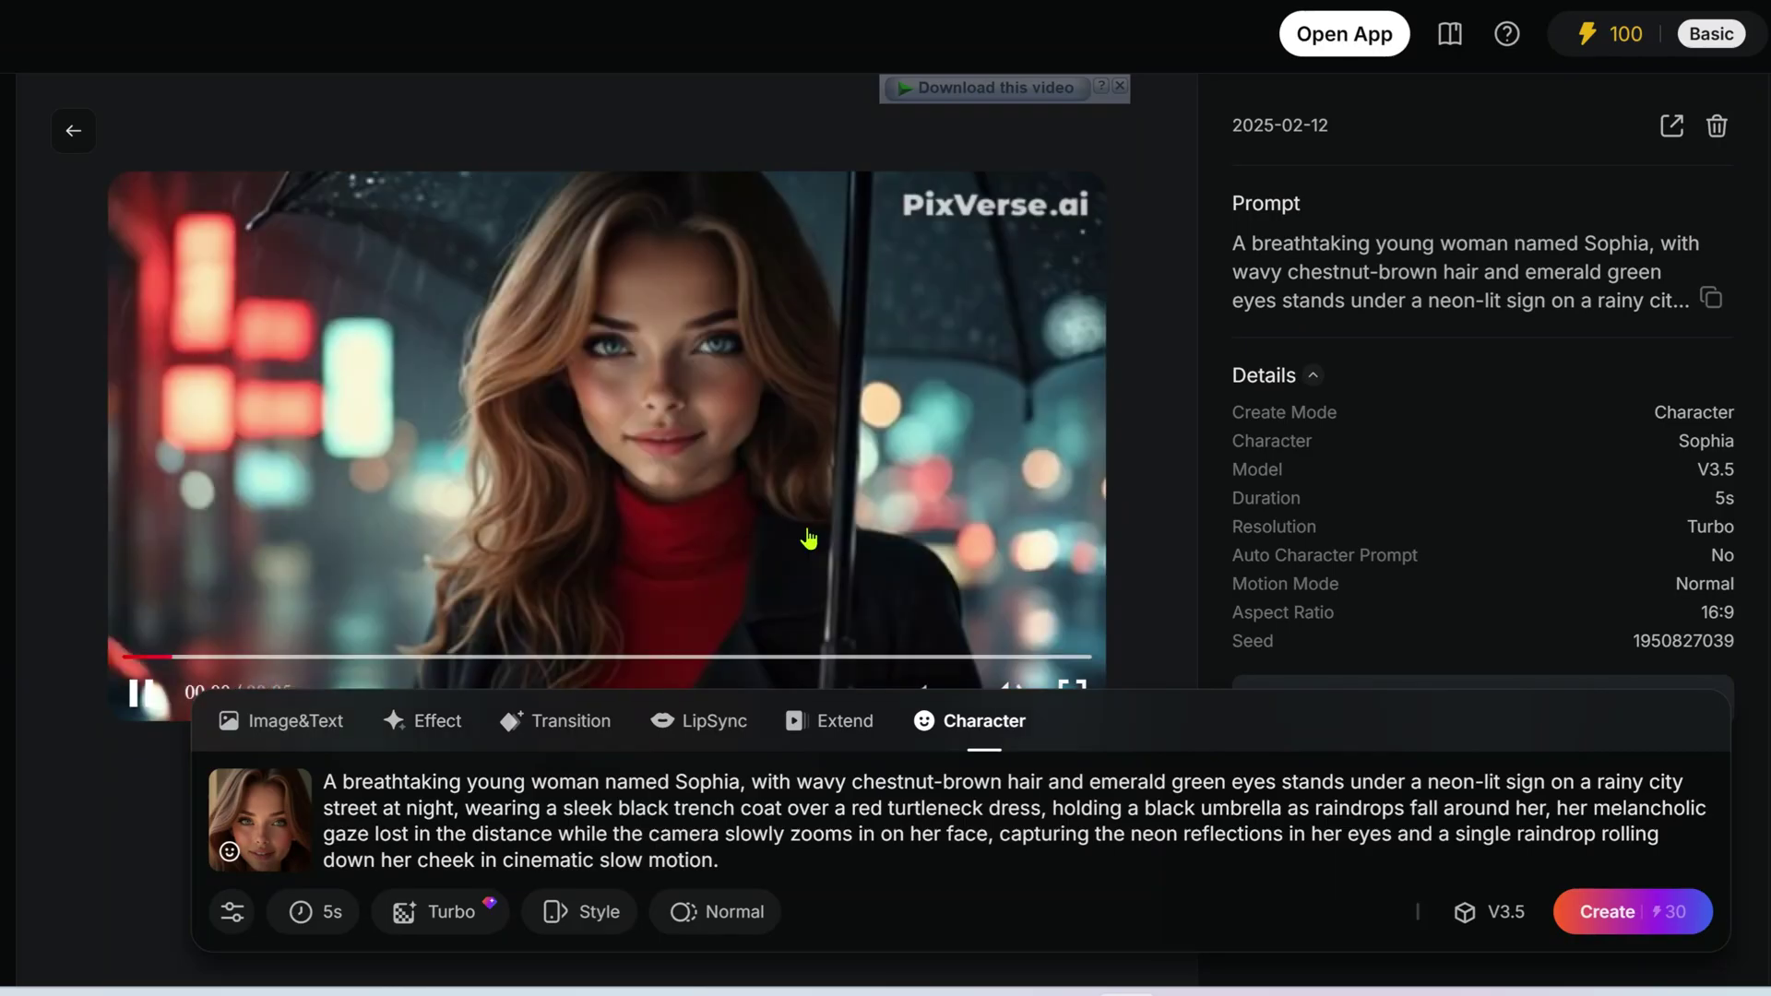
left_click(329, 791)
key("ctrl+a")
key("ctrl+v")
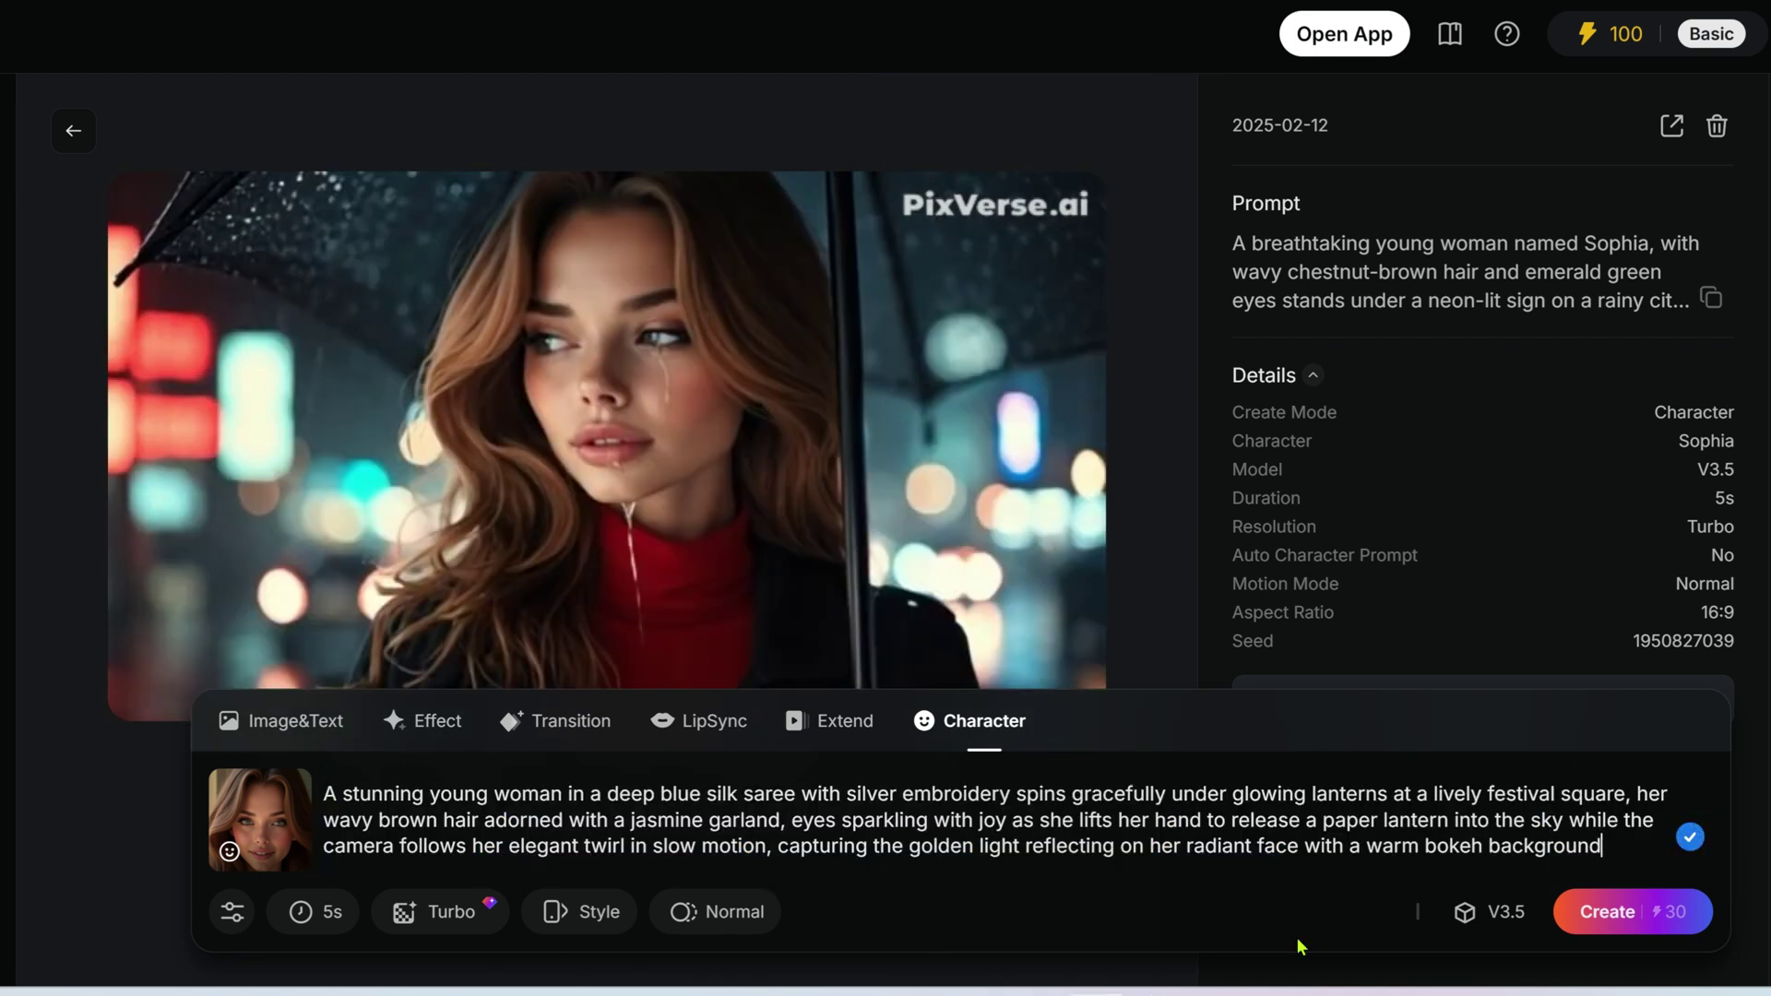
Generate the lantern-release festival video and download it as Create_2.mp4
left_click(1610, 911)
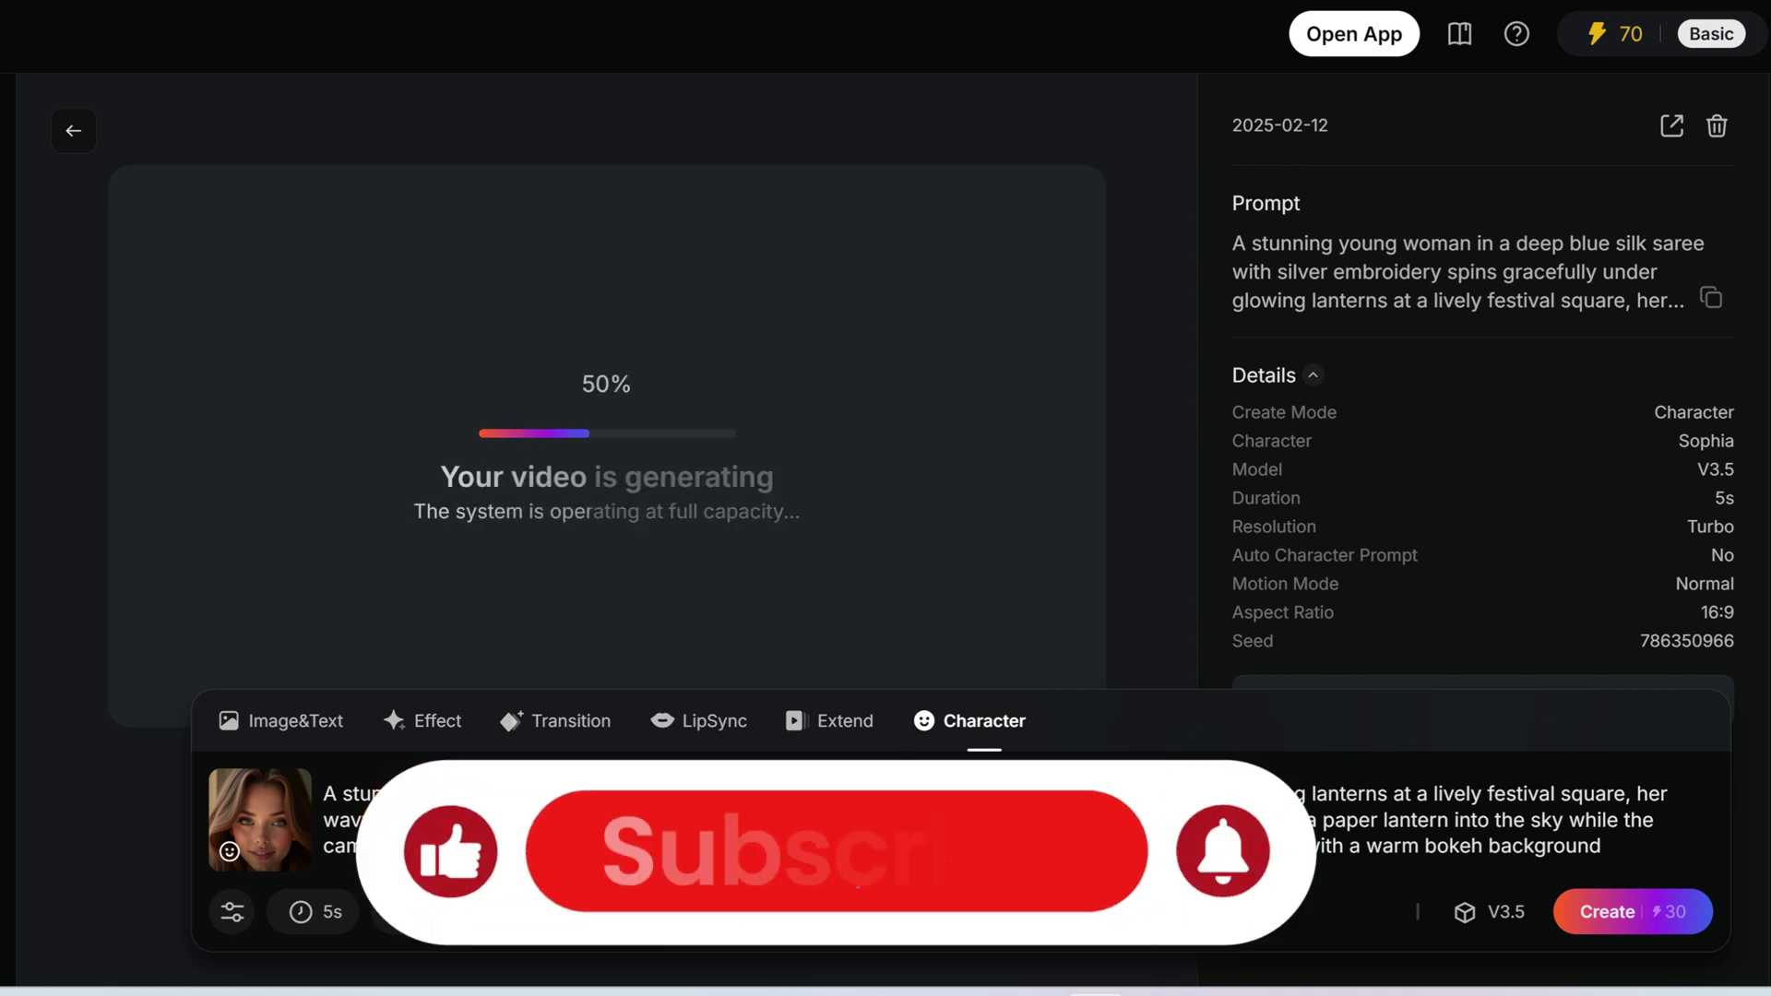
scroll(1683, 264, "down", 1)
scroll(1680, 514, "up", 1)
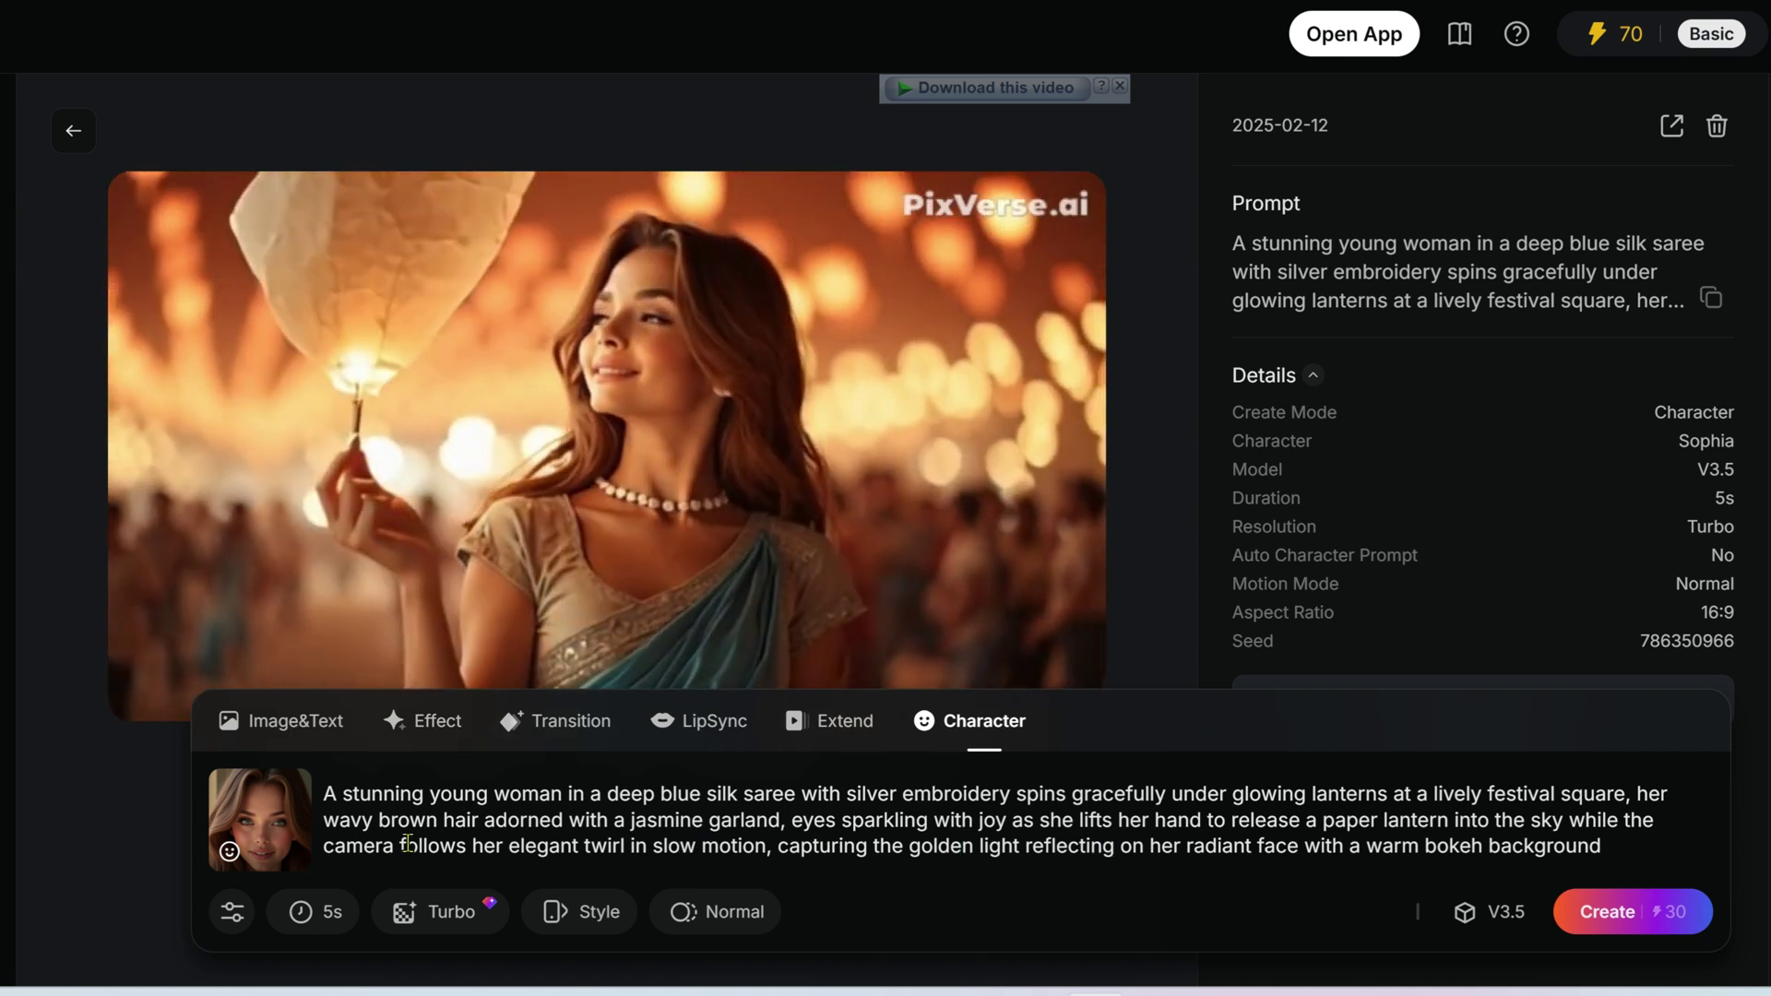
left_click(1010, 88)
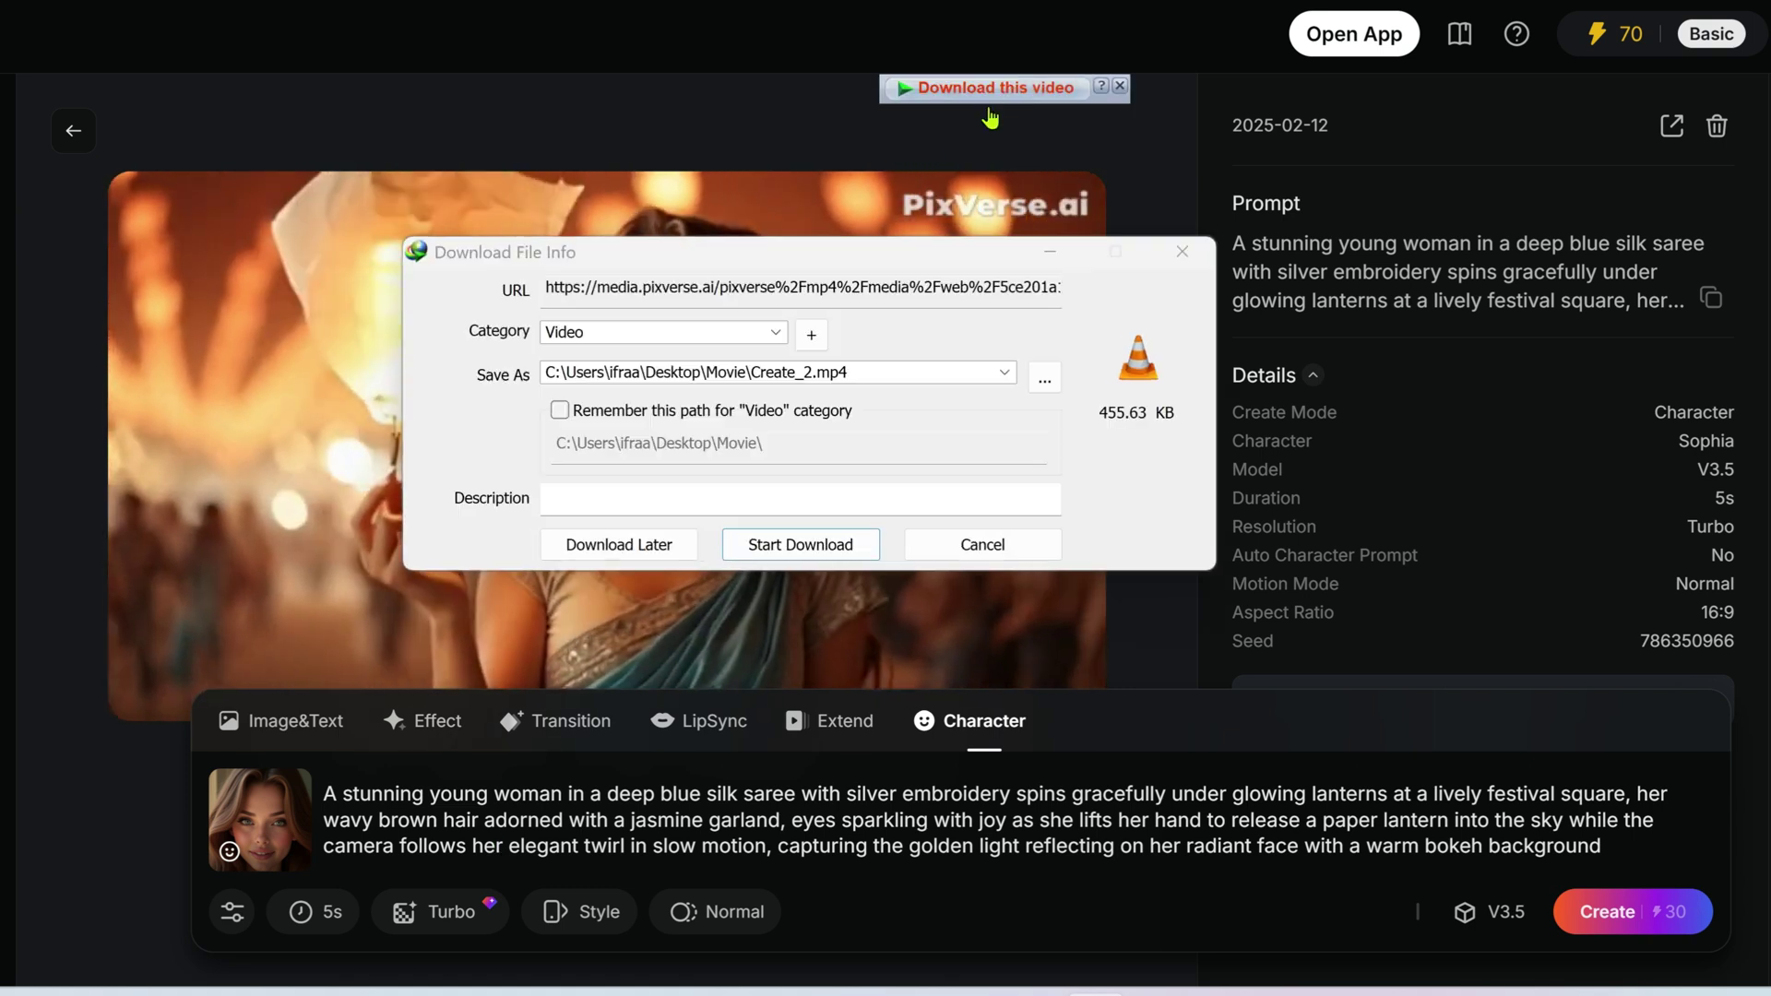
left_click(821, 551)
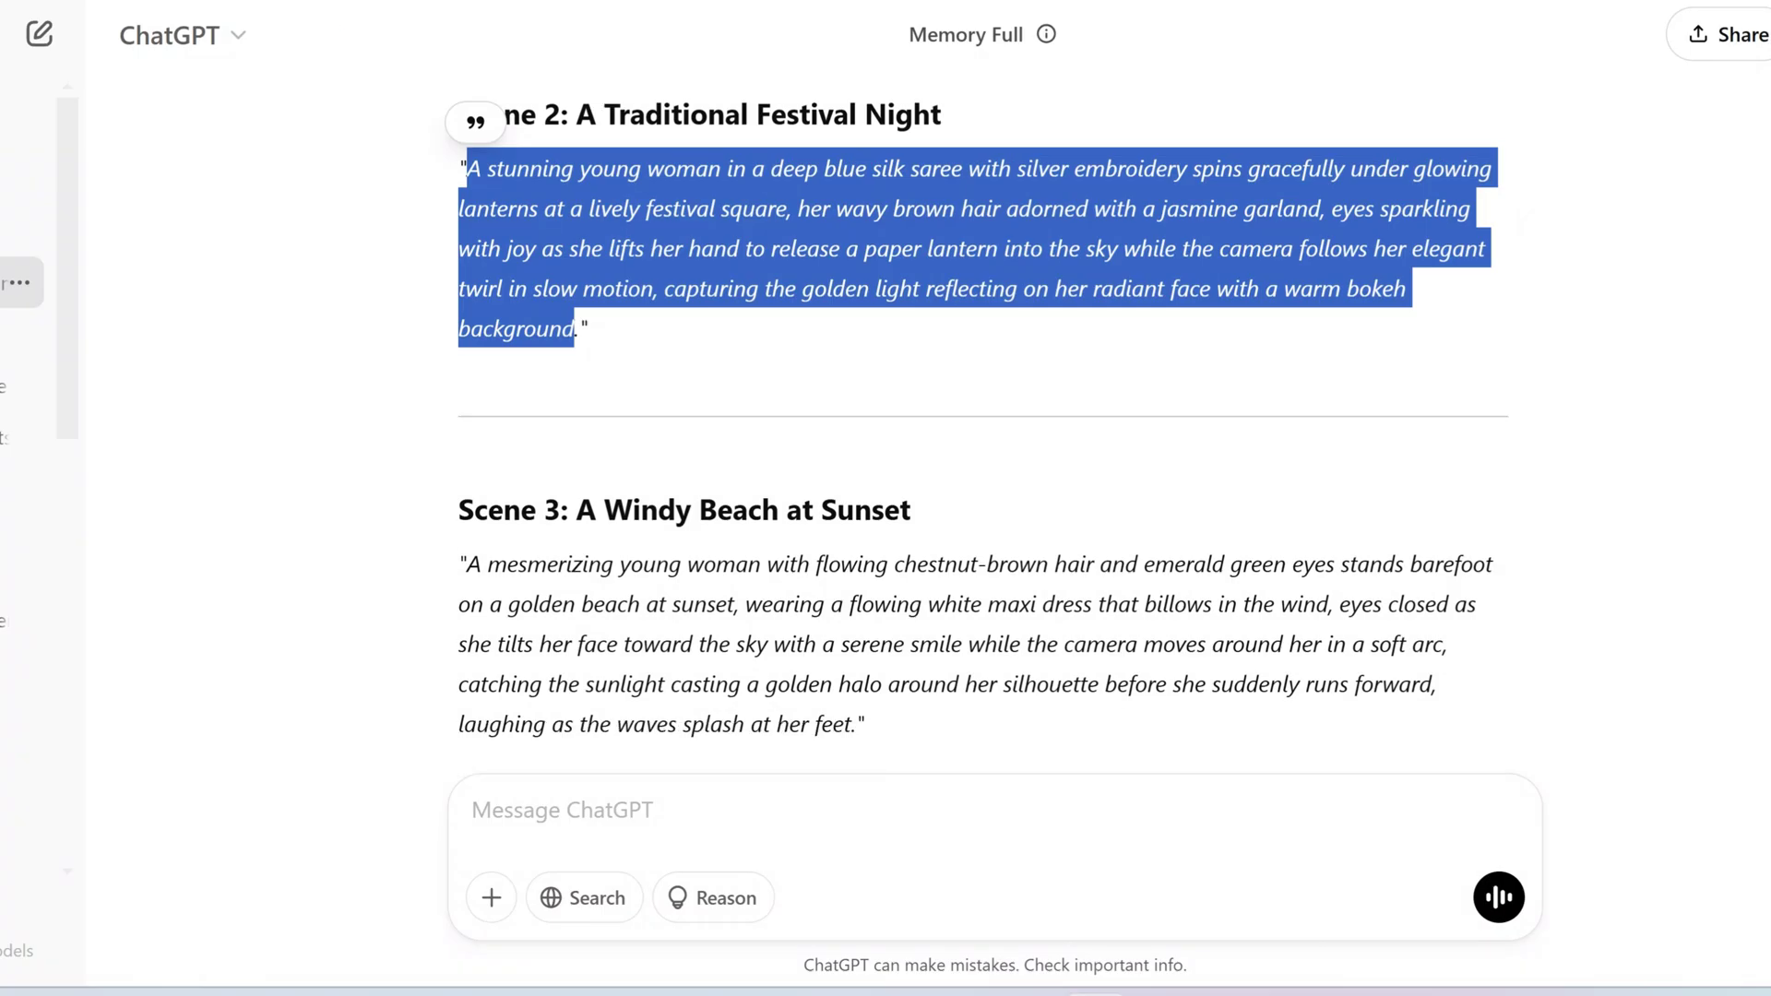
Paste the Scene 3 beach-at-sunset prompt into the Character prompt box and generate the video
scroll(474, 304, "down", 2)
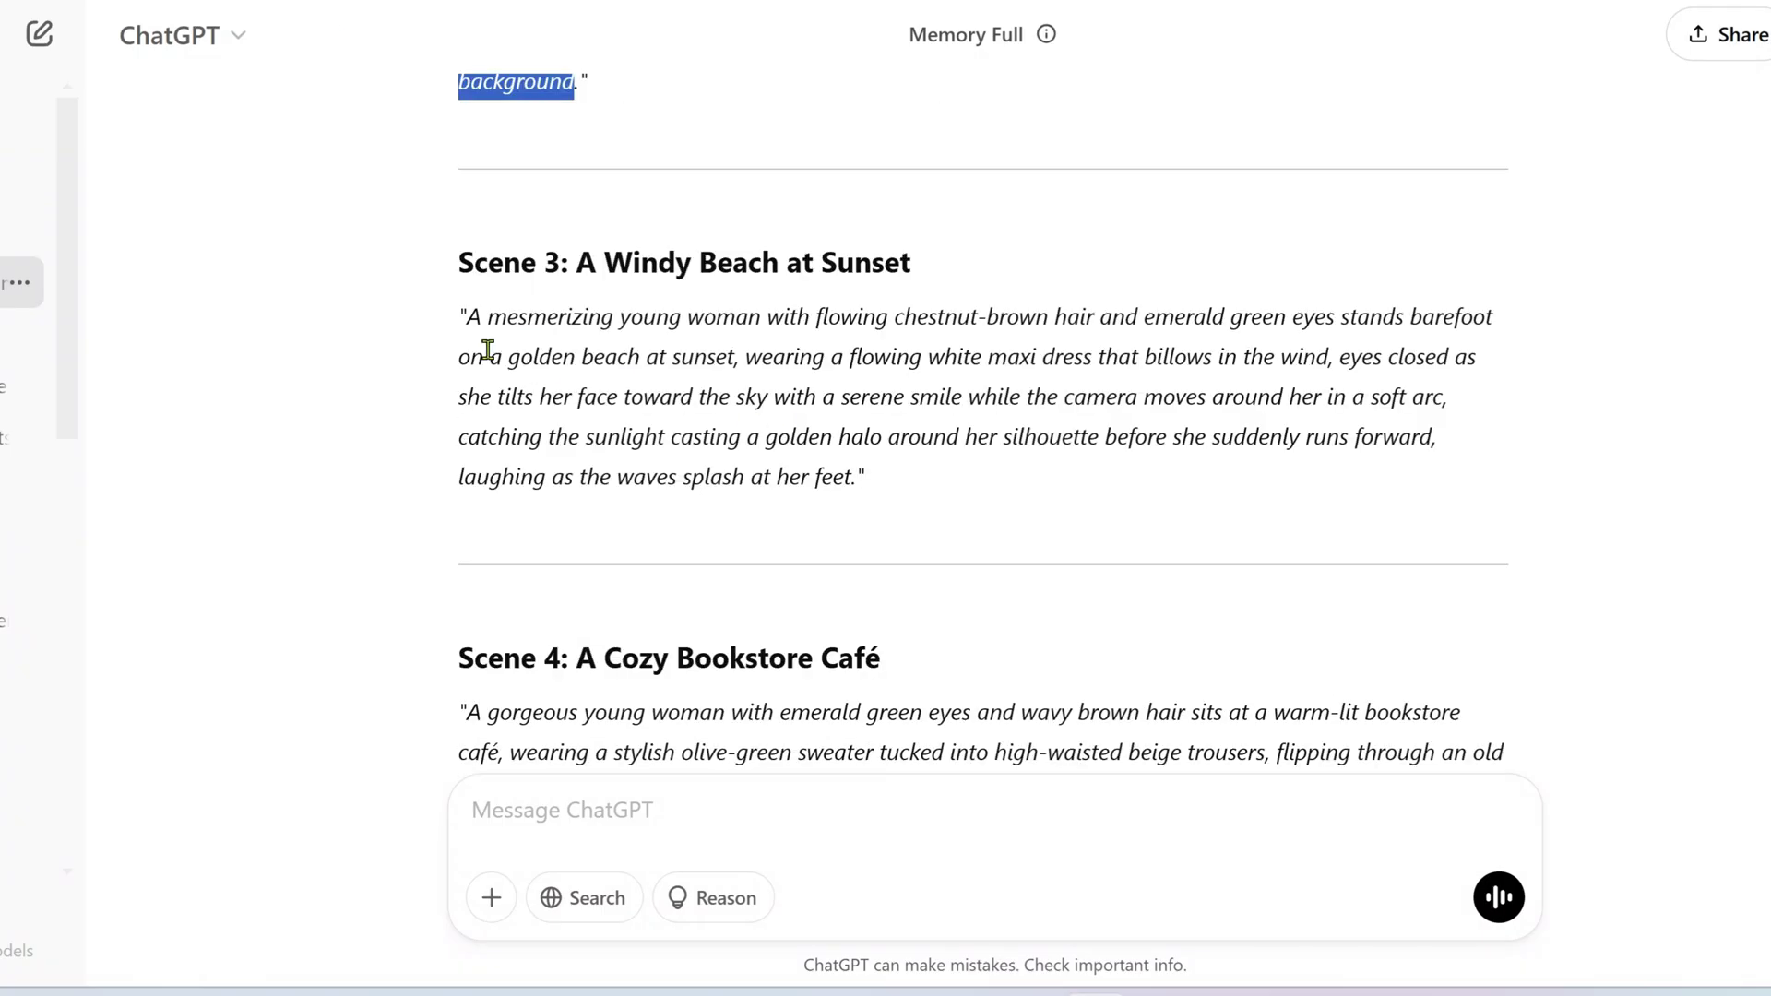
left_click_drag(468, 314, 851, 503)
key("ctrl+c")
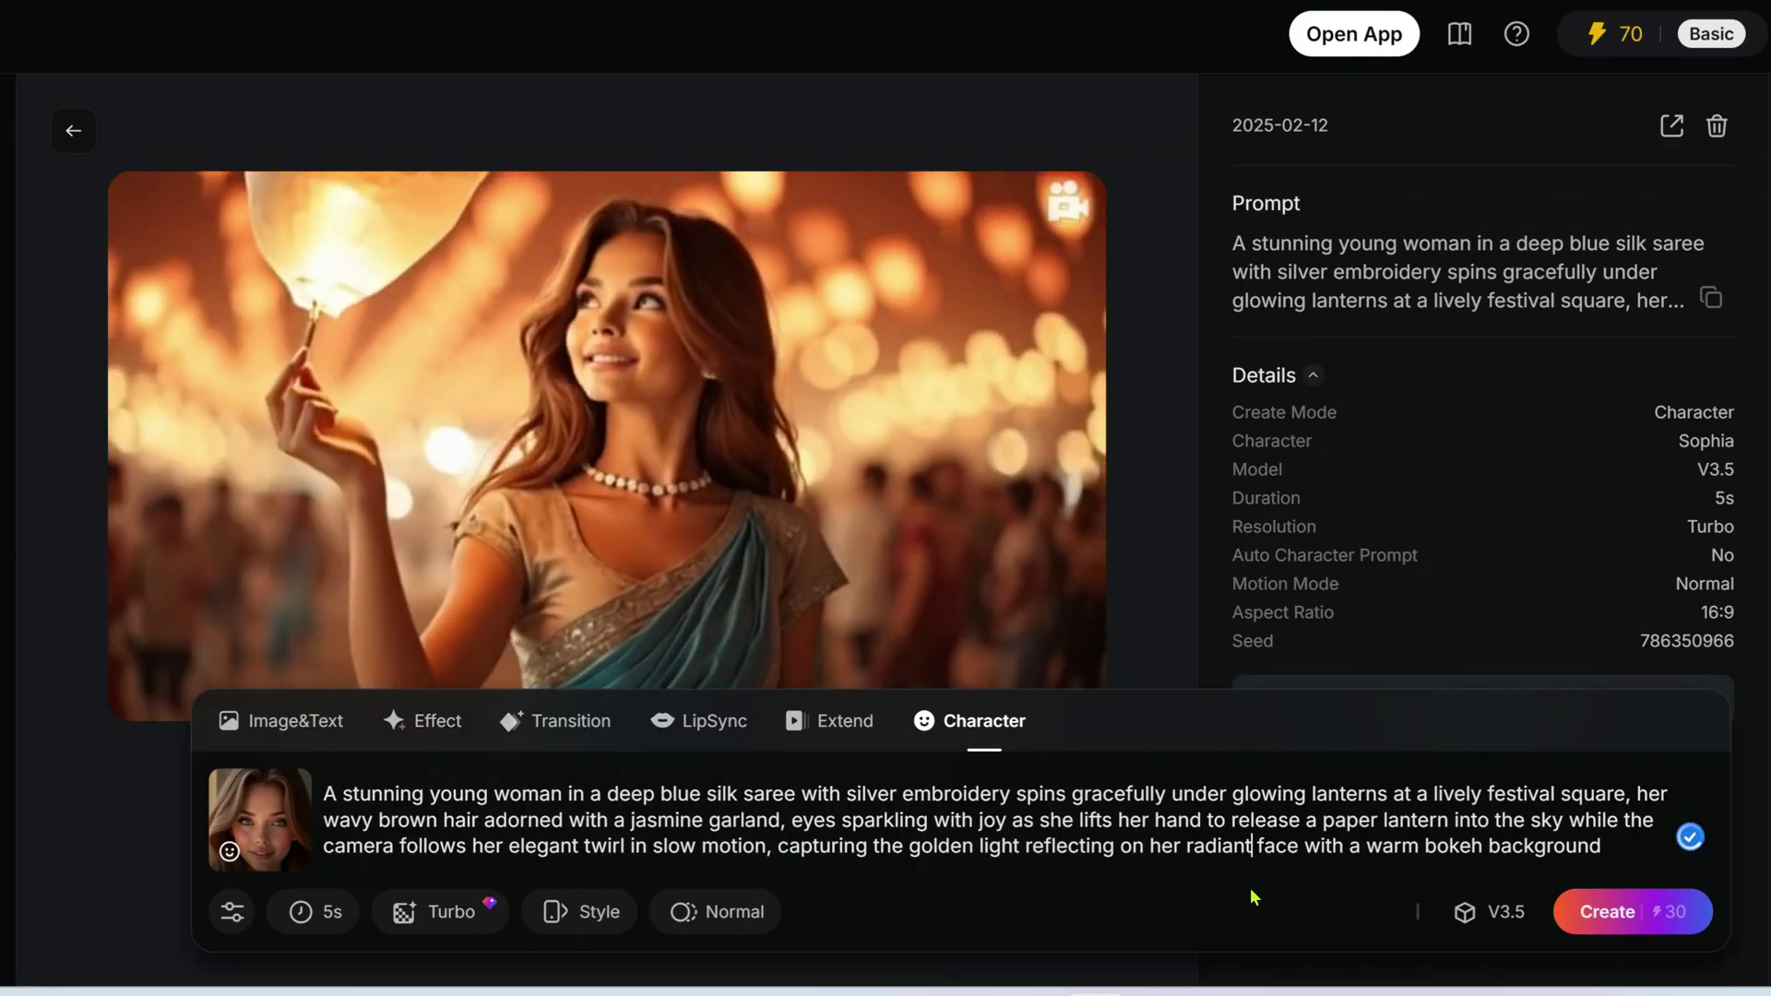
key("ctrl+a")
key("ctrl+v")
scroll(791, 848, "up", 2)
left_click(604, 783)
left_click(1614, 913)
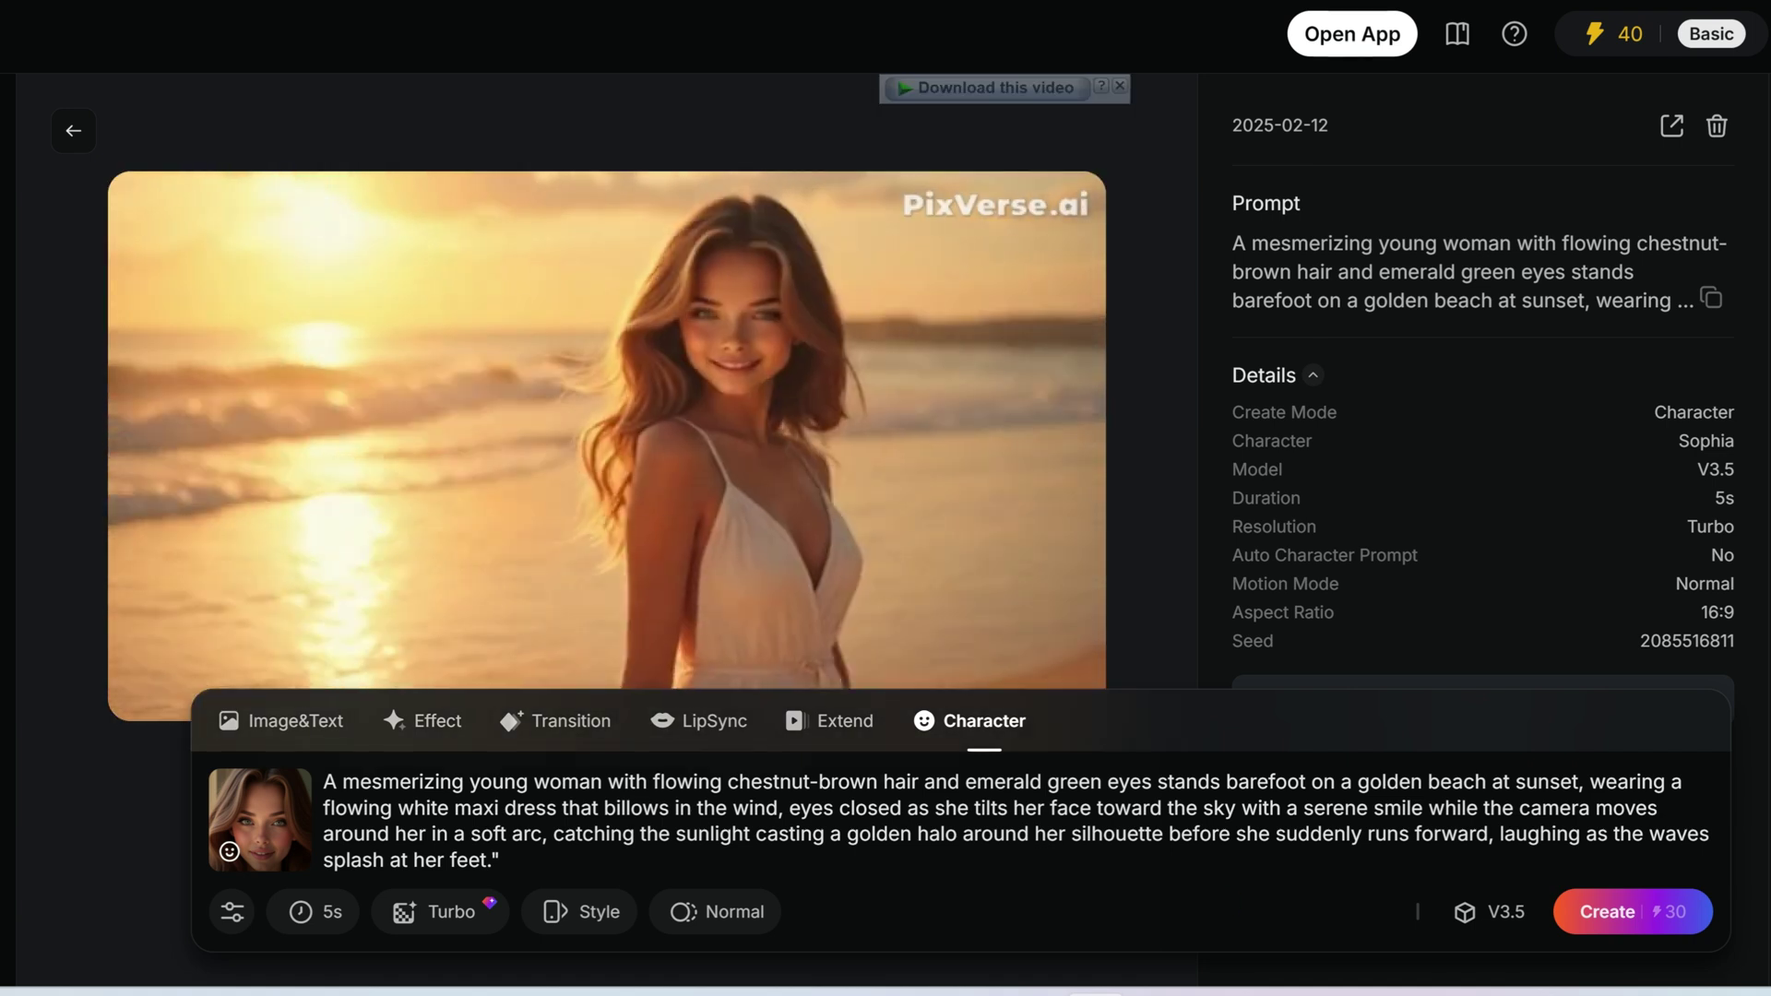
Download the beach sunset video and return to the Create gallery
left_click(997, 87)
left_click(830, 541)
left_click(73, 130)
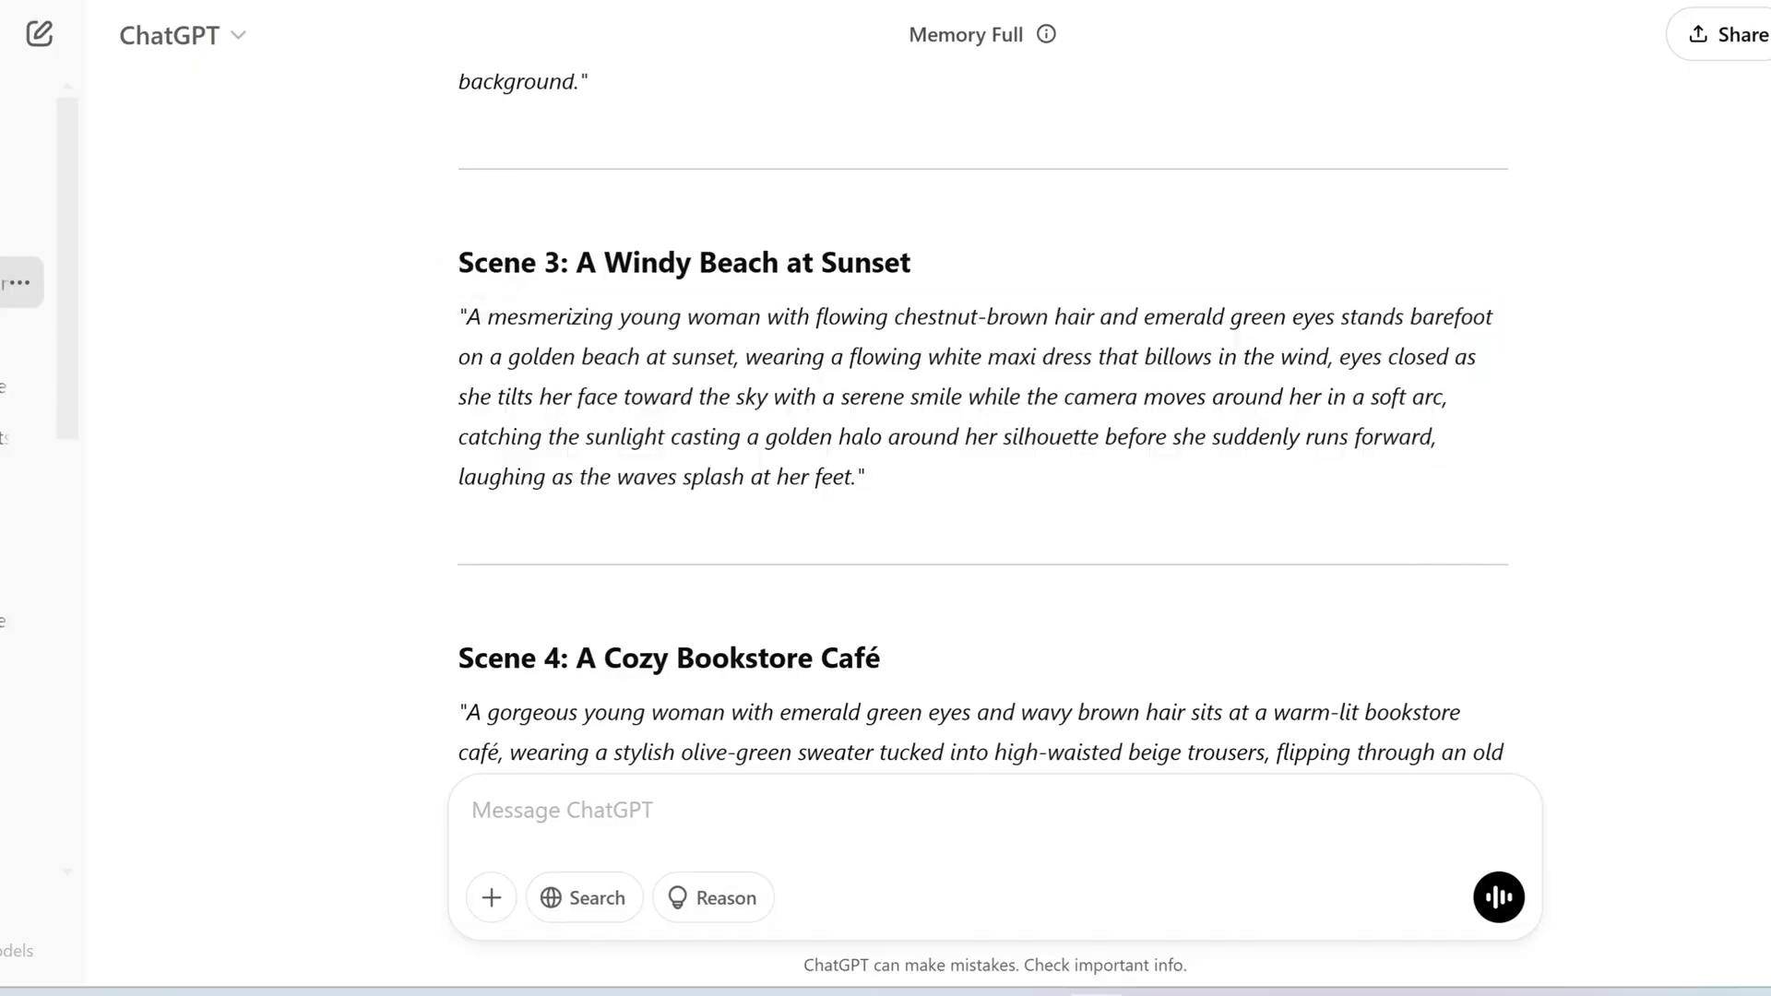
Copy the Scene 4 bookstore café prompt from ChatGPT and replace the old beach prompt with it
scroll(886, 461, "down", 5)
left_click_drag(462, 285, 566, 447)
key("ctrl+c")
left_click_drag(499, 808, 352, 792)
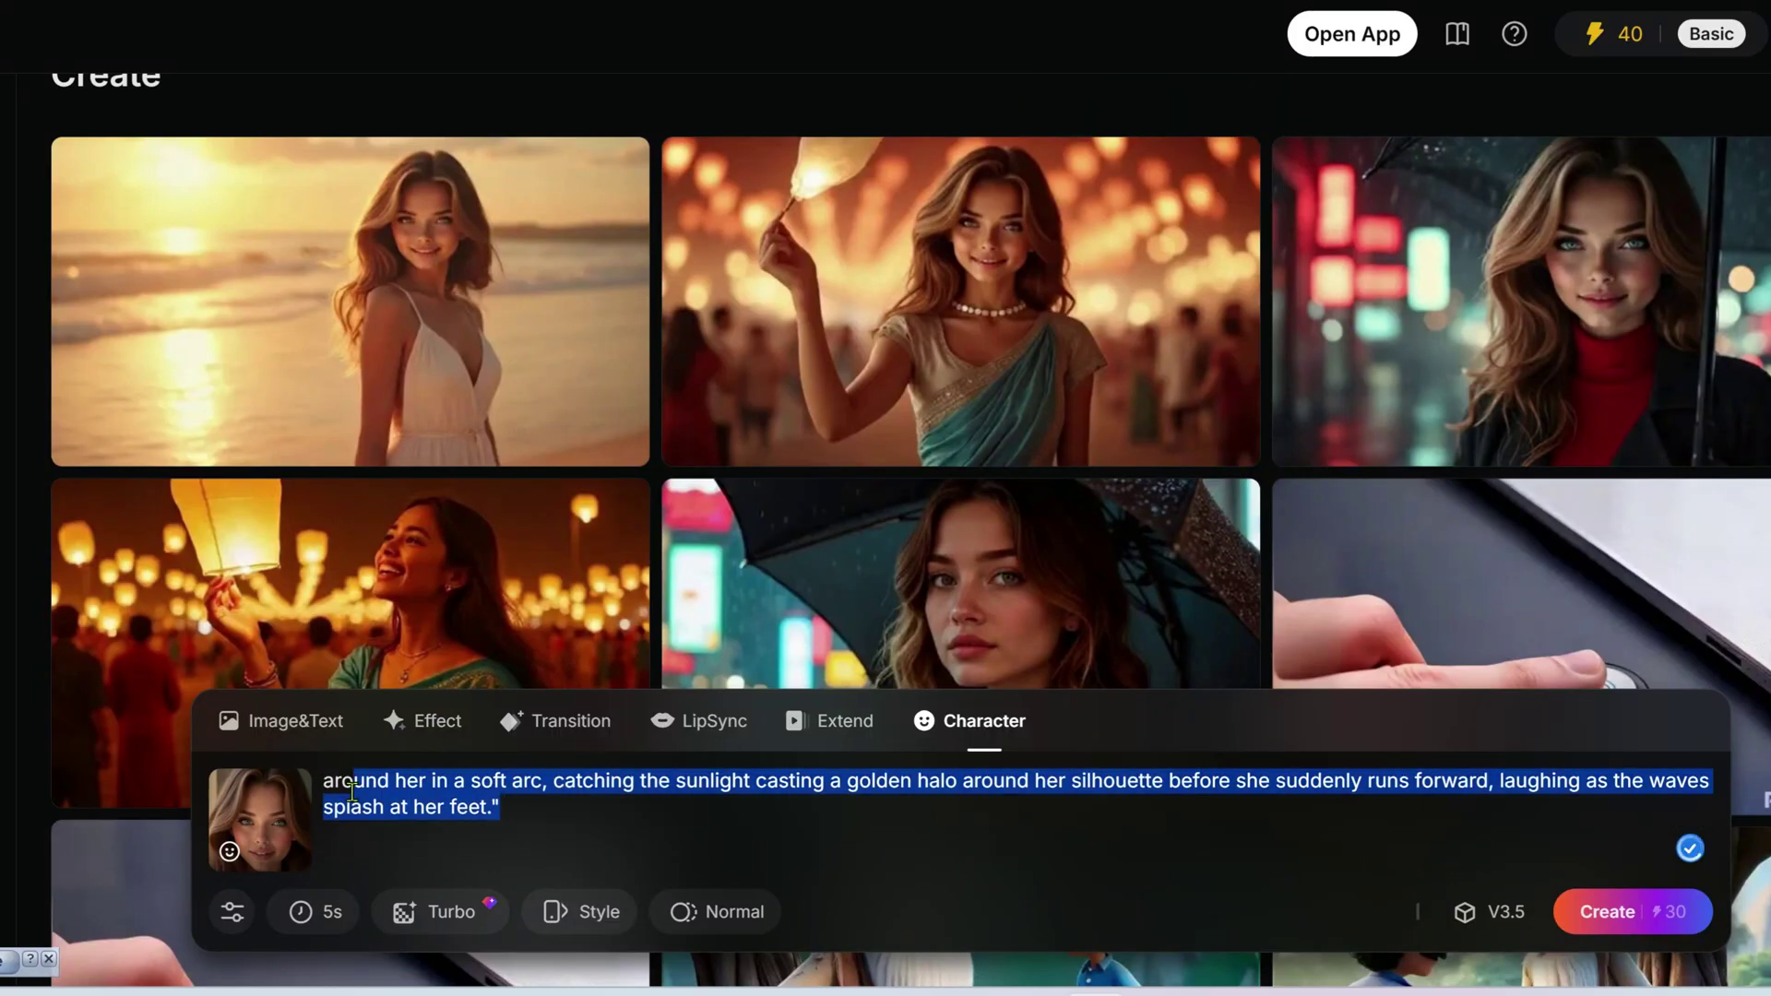
key("ctrl+a")
key("ctrl+v")
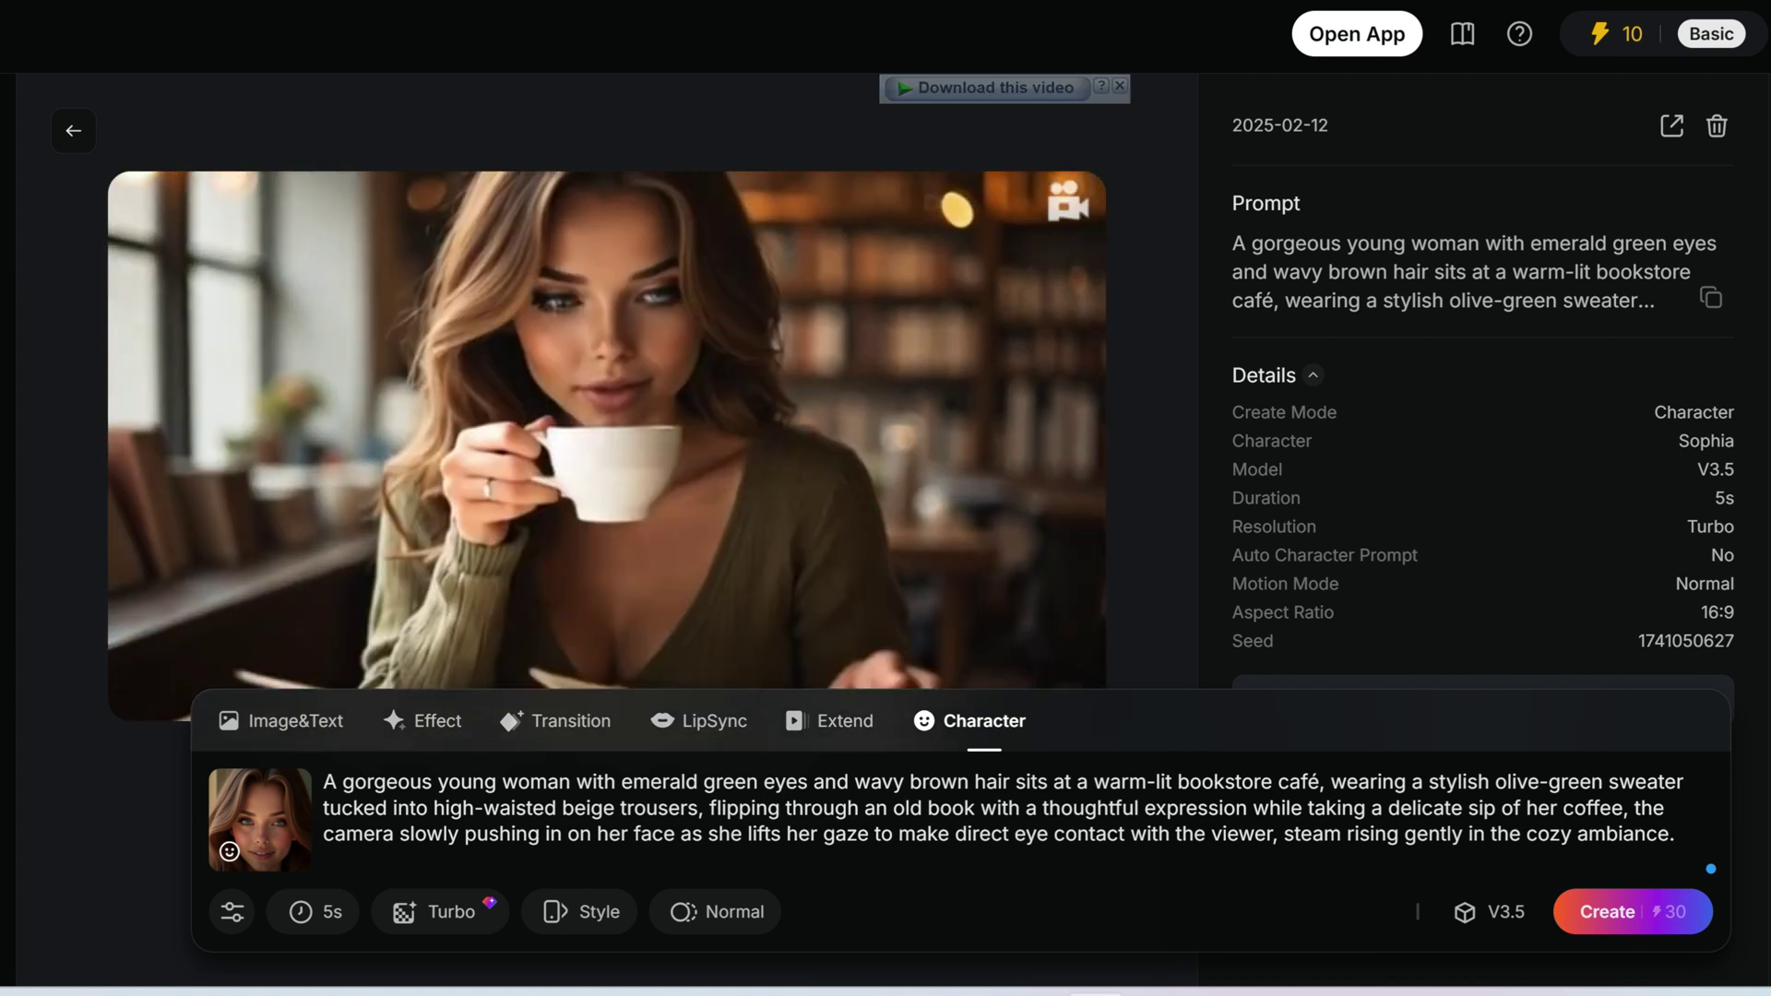
Set up LipSync with the line 'Good Morning' and the beach woman video from Assets
left_click(710, 722)
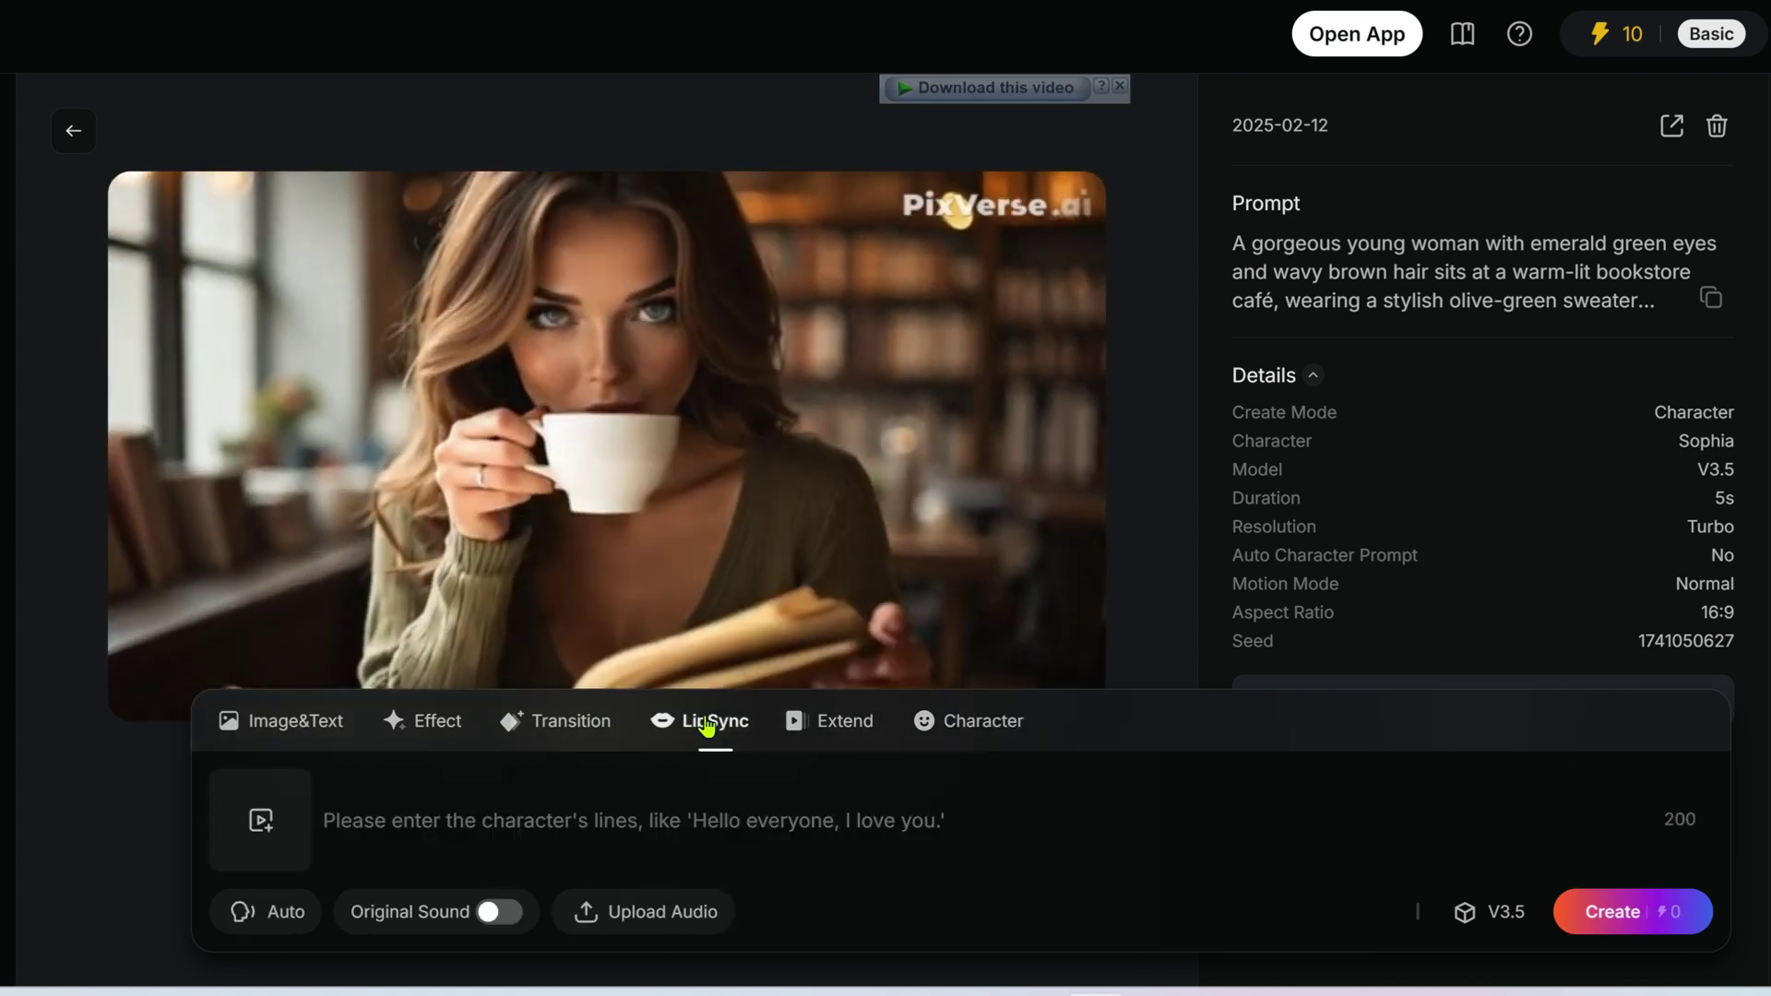
left_click(580, 830)
type("Good Morning")
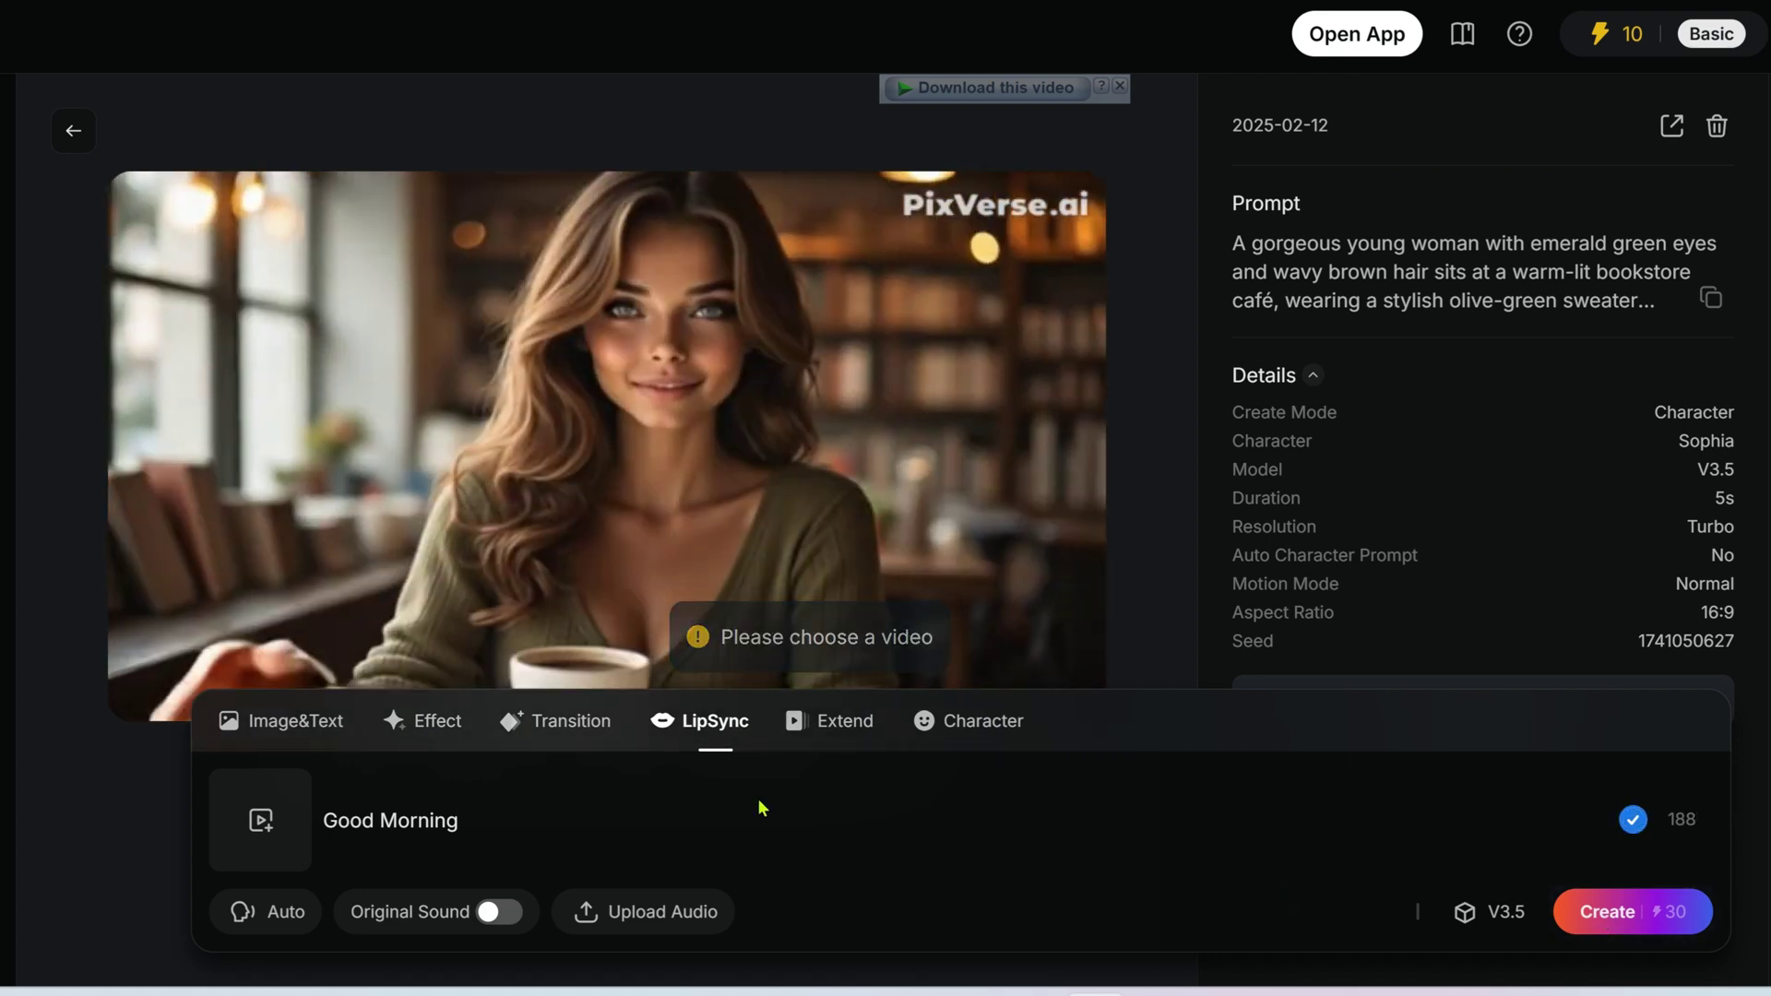
left_click(263, 826)
left_click(240, 709)
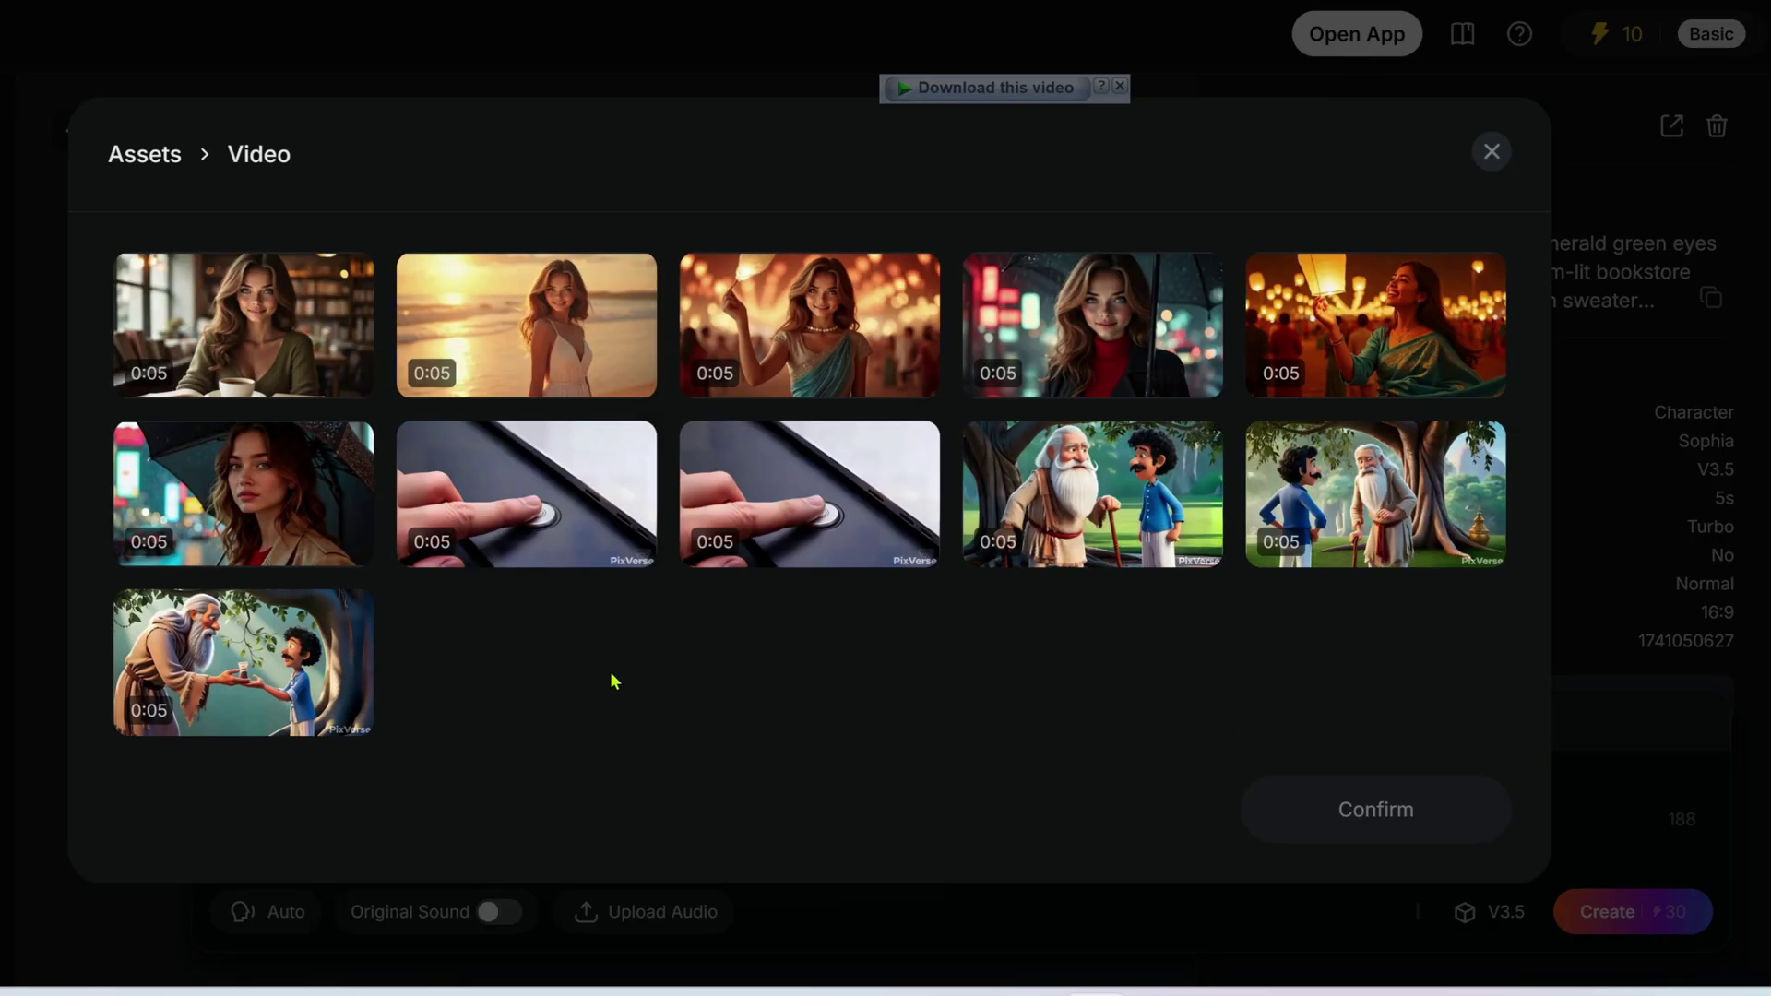
left_click(536, 323)
left_click(1370, 810)
Replace the spoken line with 'Catch me' and create the lip-synced video
left_click(494, 829)
key("BackSpace")
key("ctrl+a")
type("Catch me")
left_click(1620, 918)
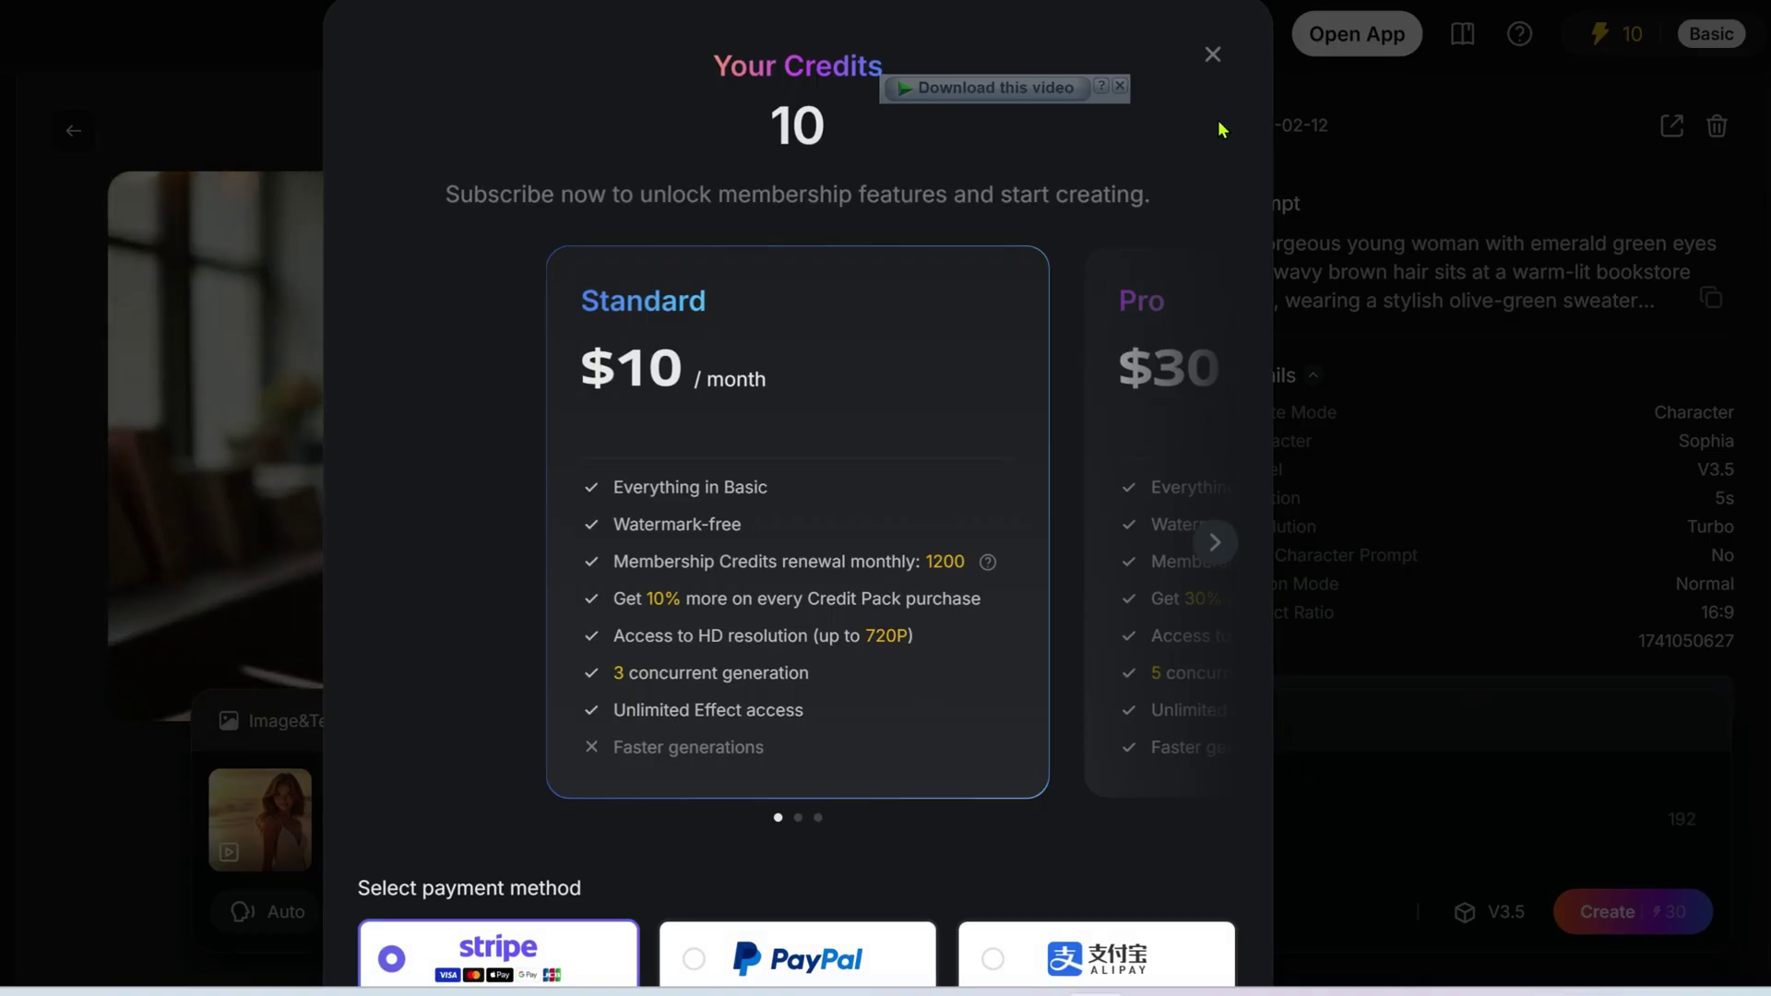
scroll(1218, 126, "down", 2)
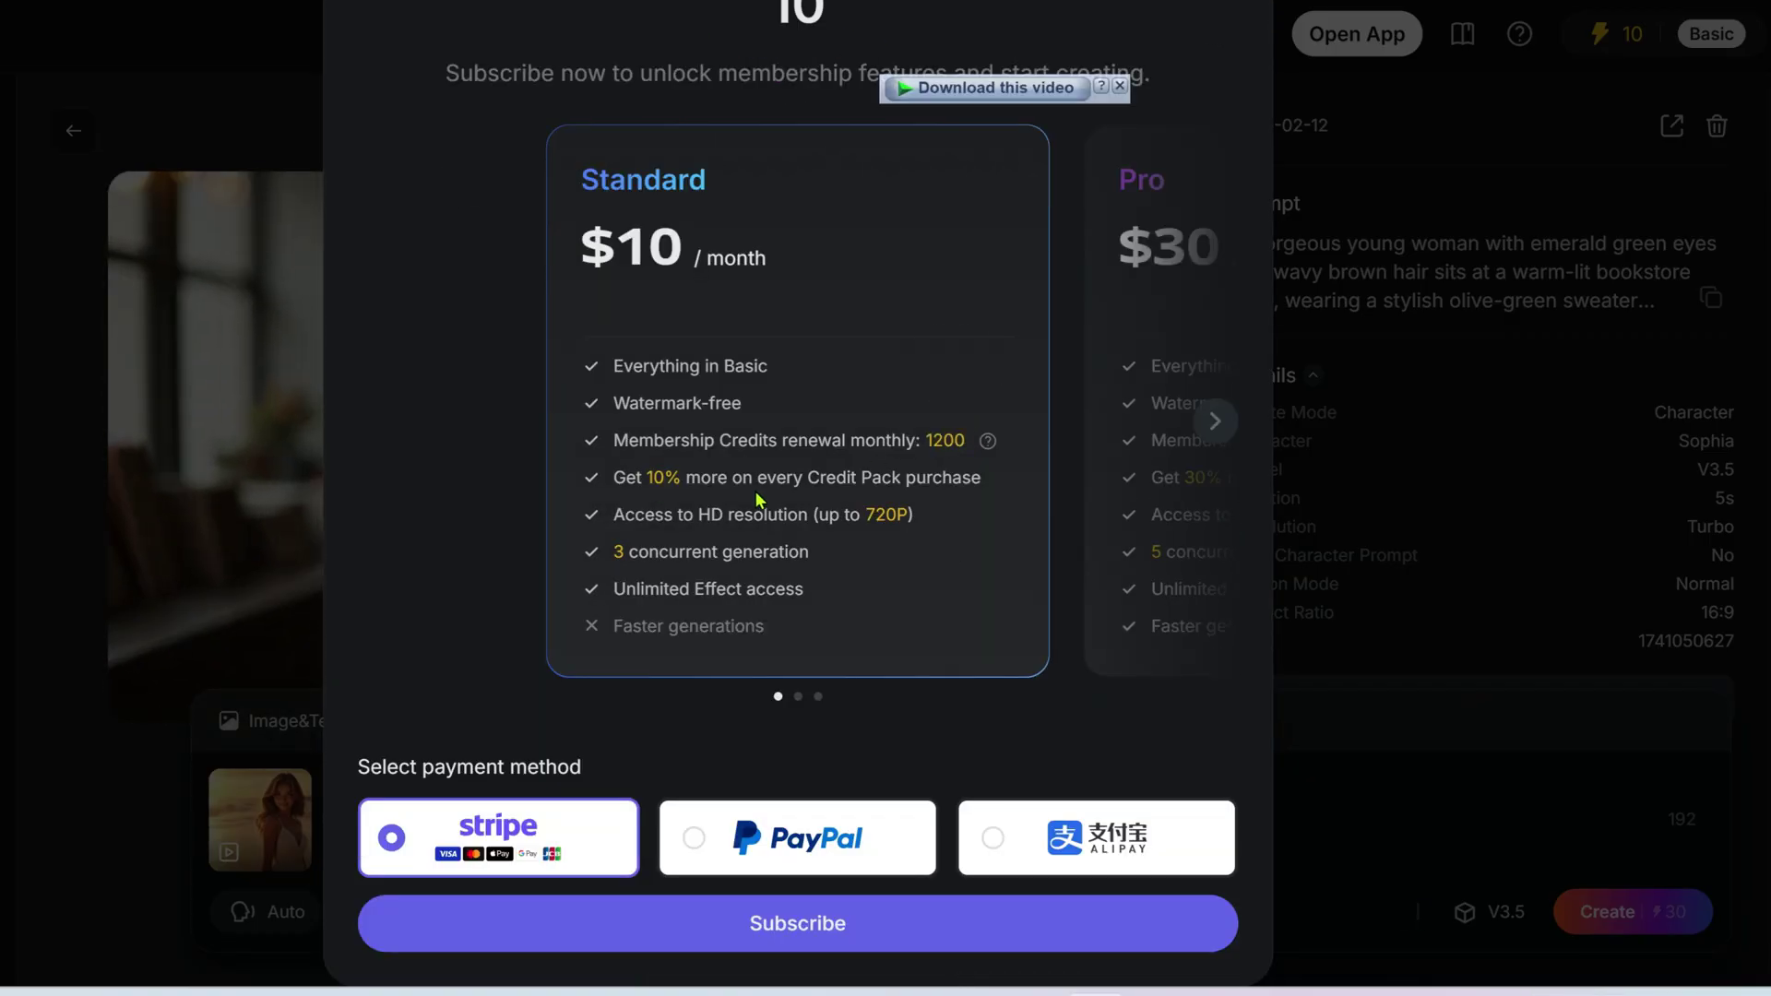
scroll(898, 384, "up", 2)
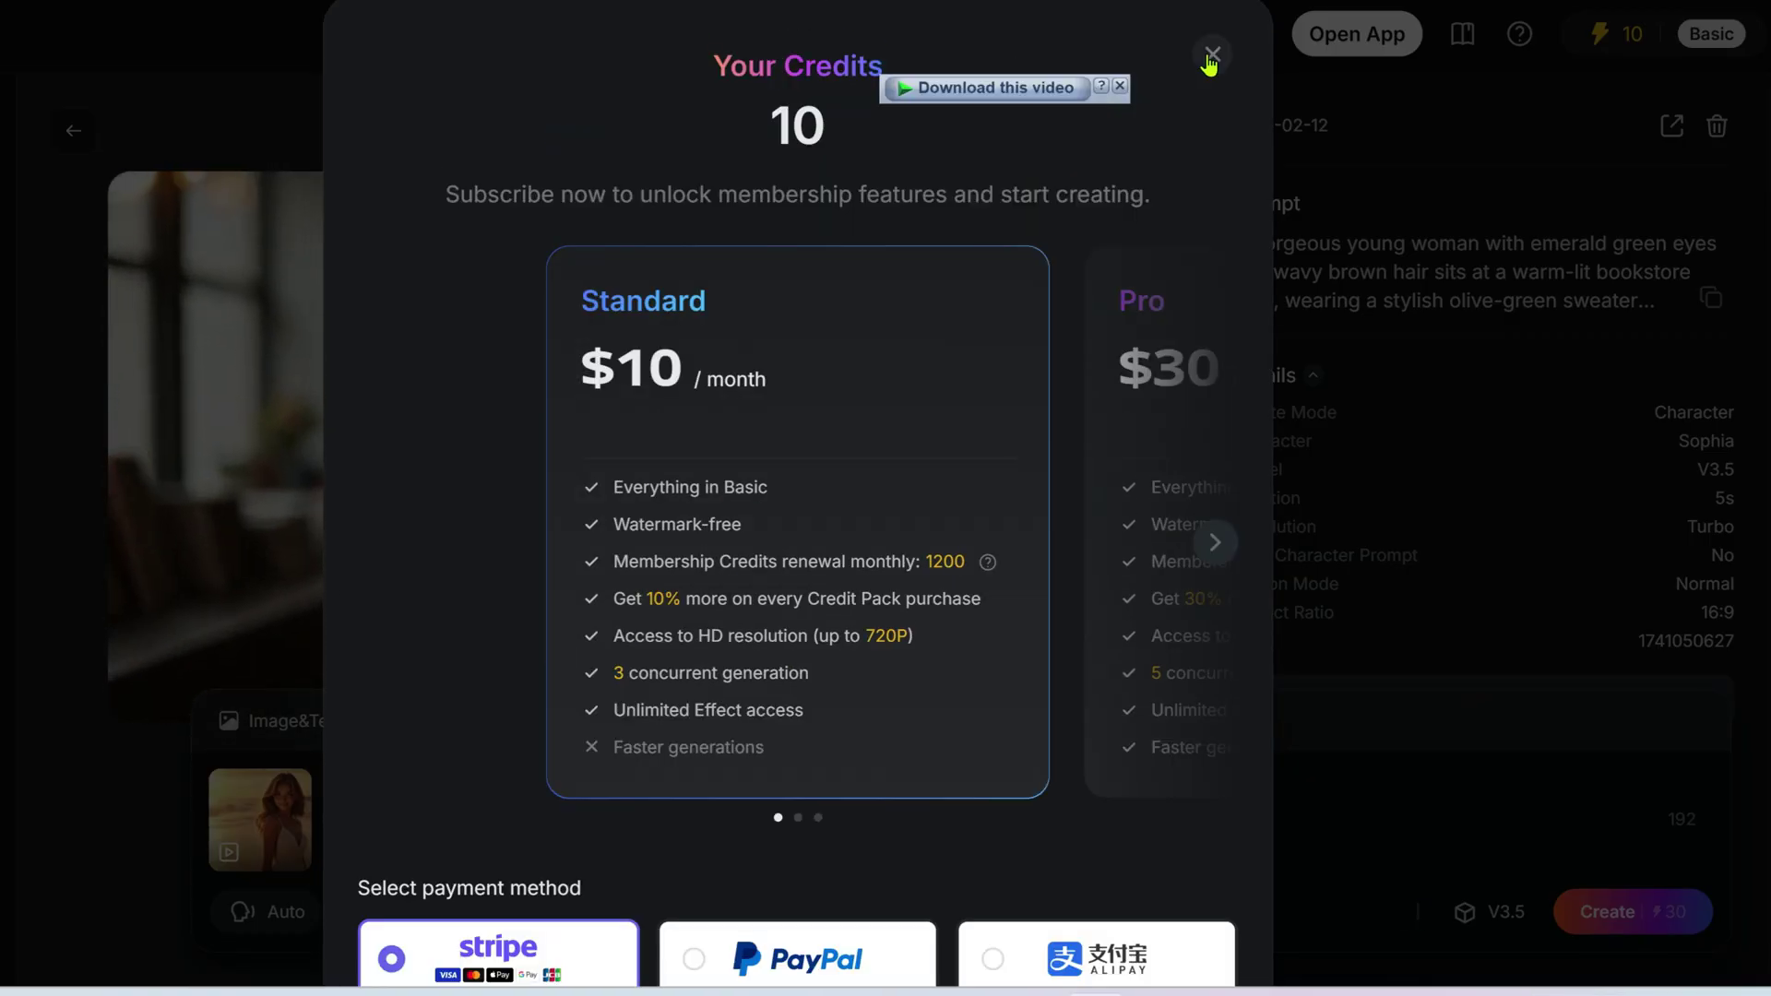
Close the Your Credits subscription offer and return to the Create gallery
left_click(1211, 51)
left_click(73, 130)
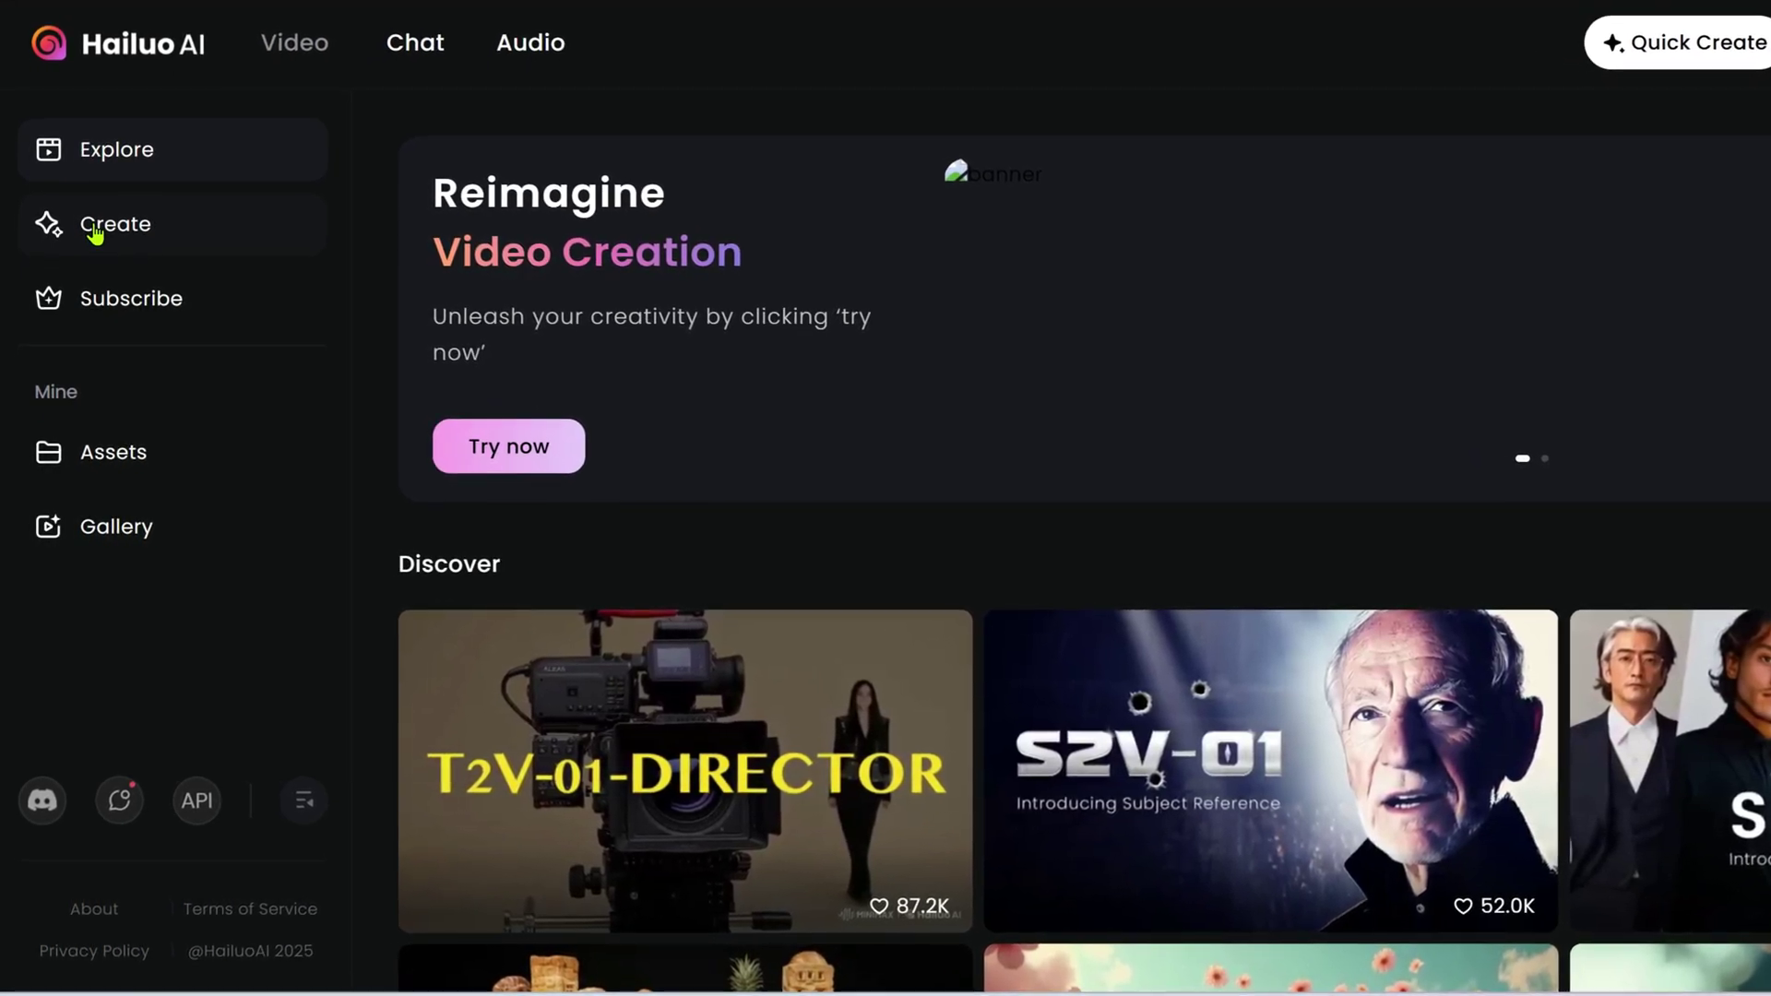
Enter Hailuo's Subject Reference mode, accept its terms, and upload the portrait as a reference character
left_click(94, 238)
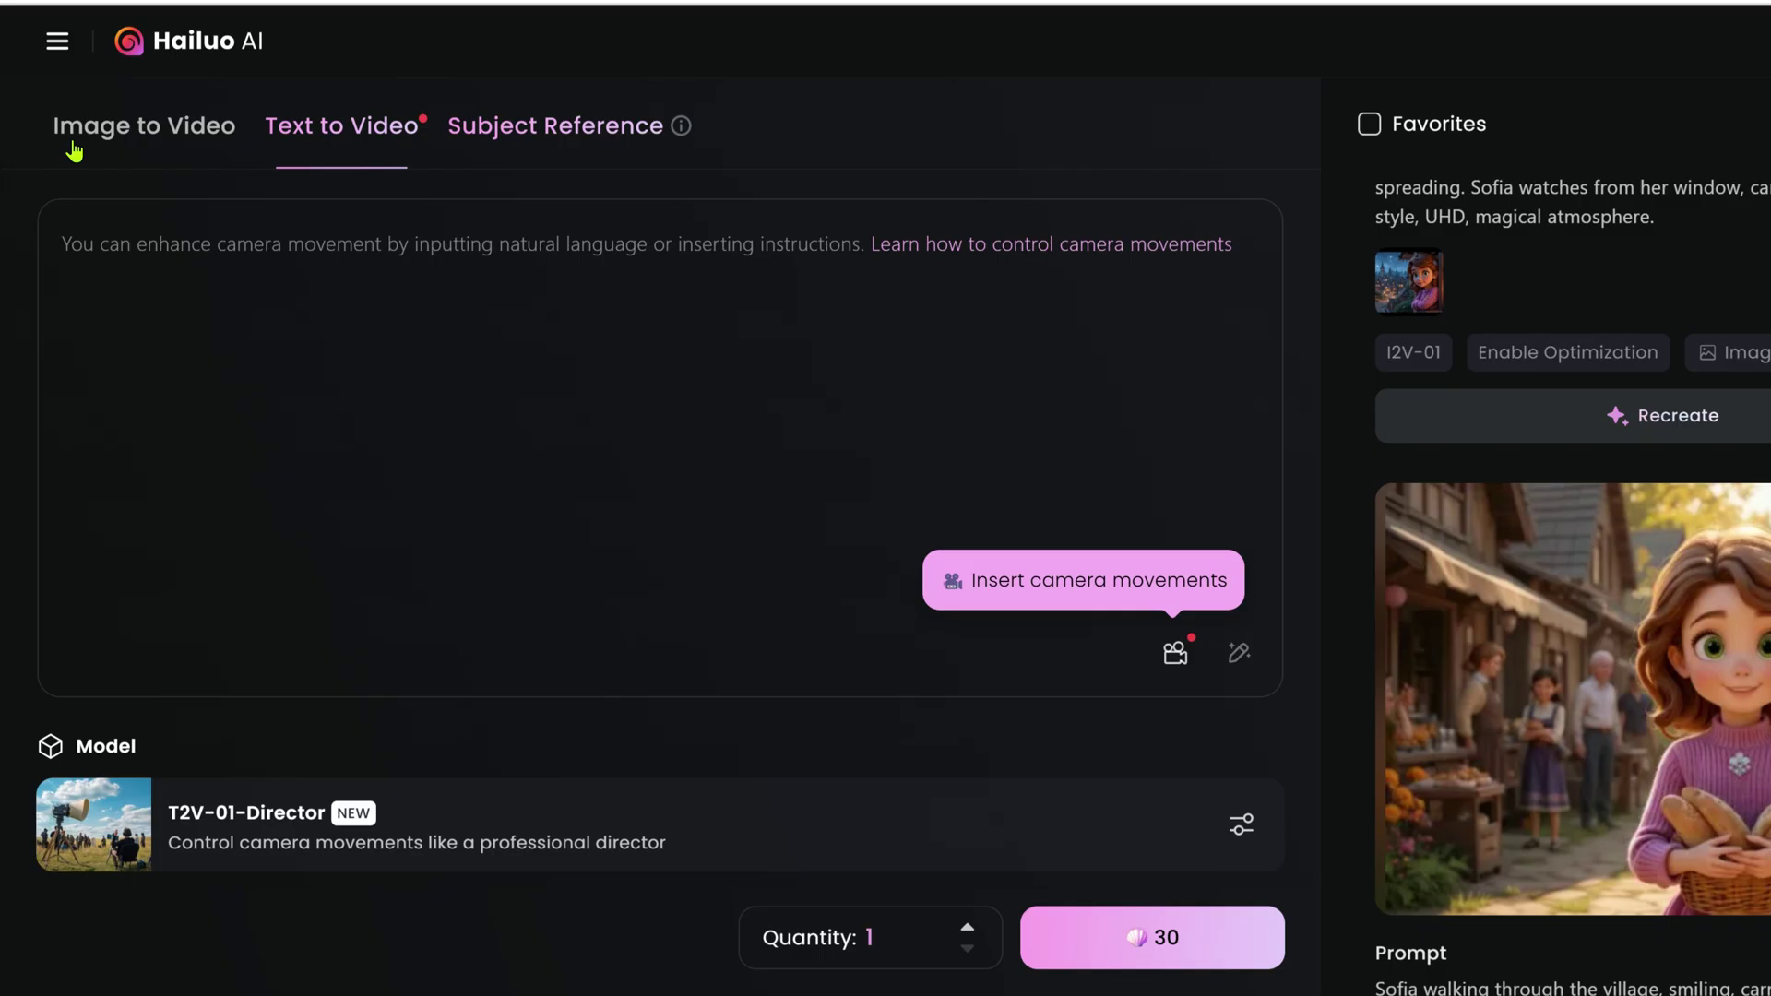
left_click(583, 131)
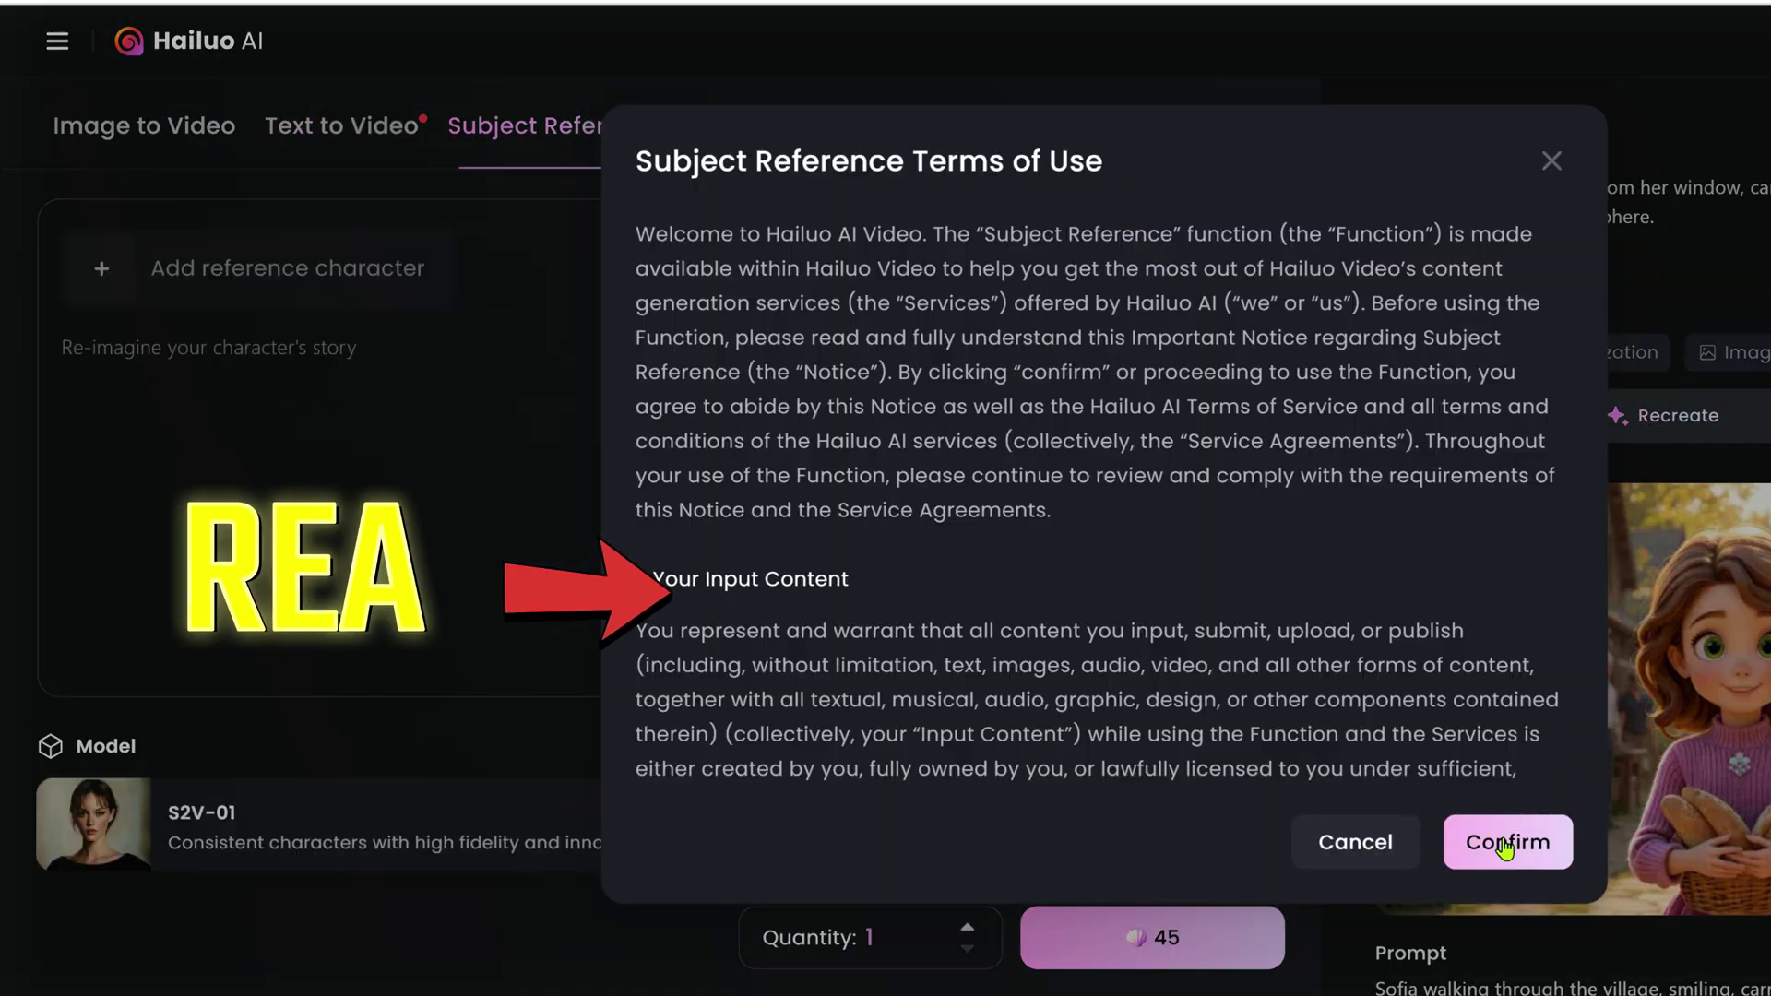
left_click(1506, 844)
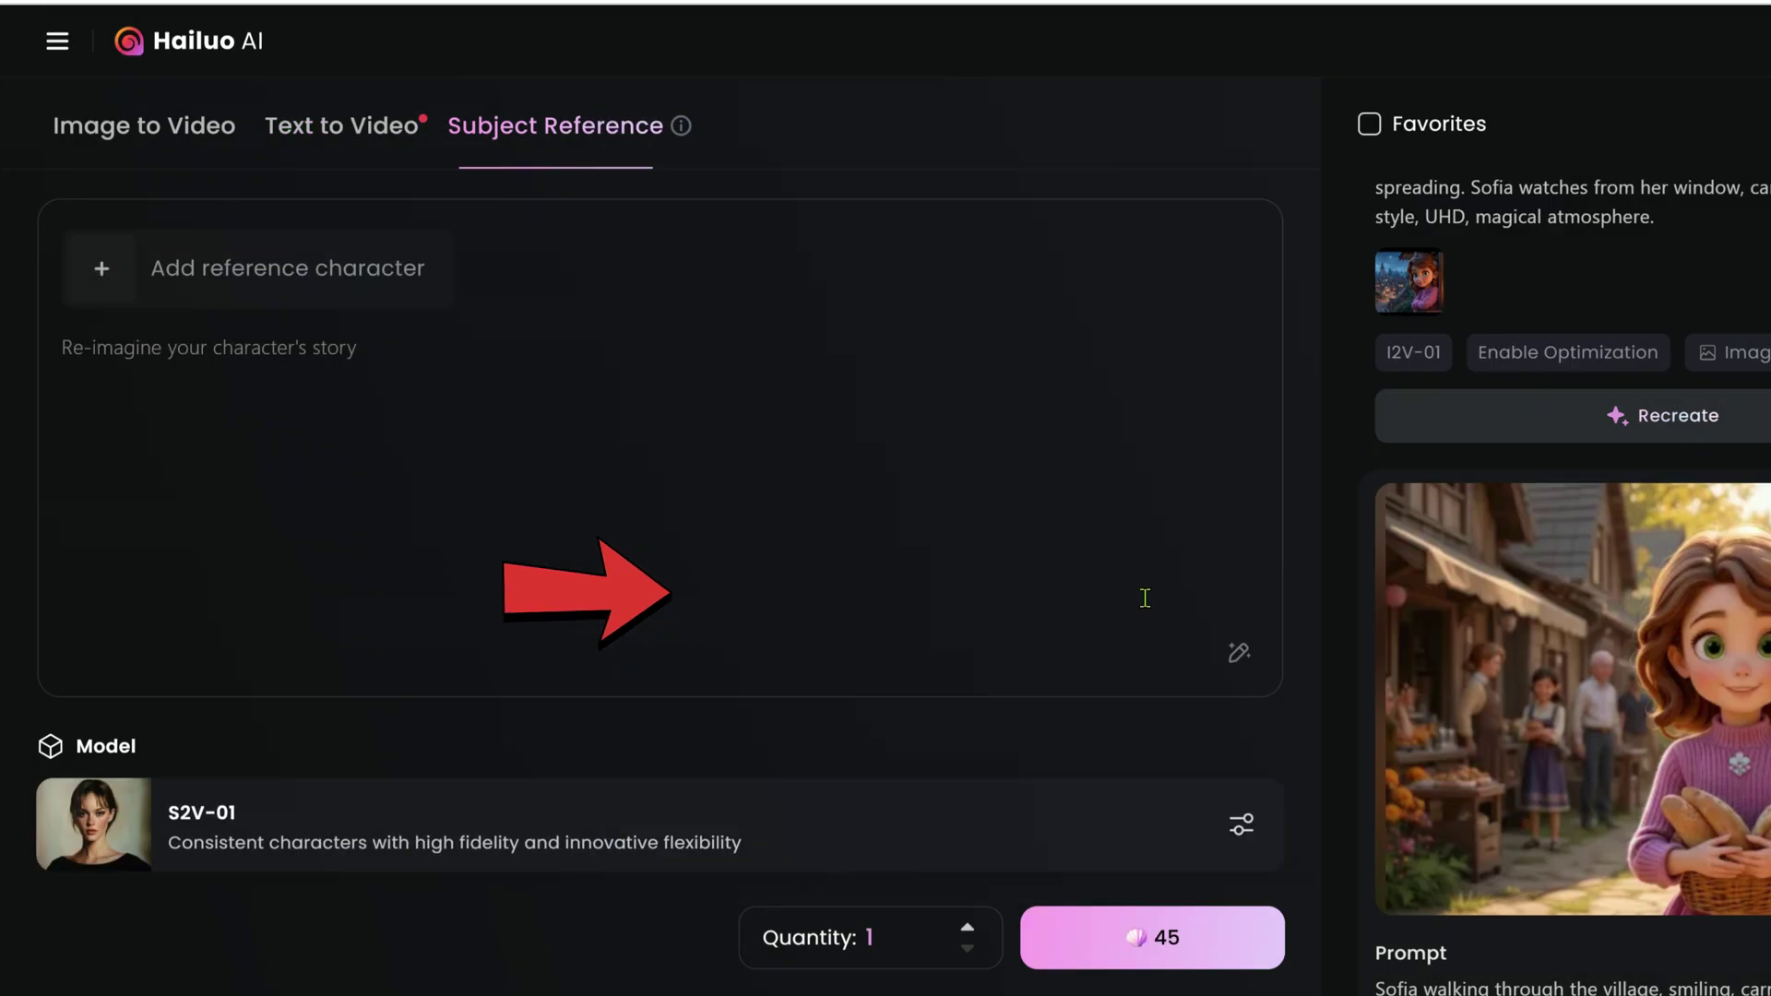
left_click(245, 290)
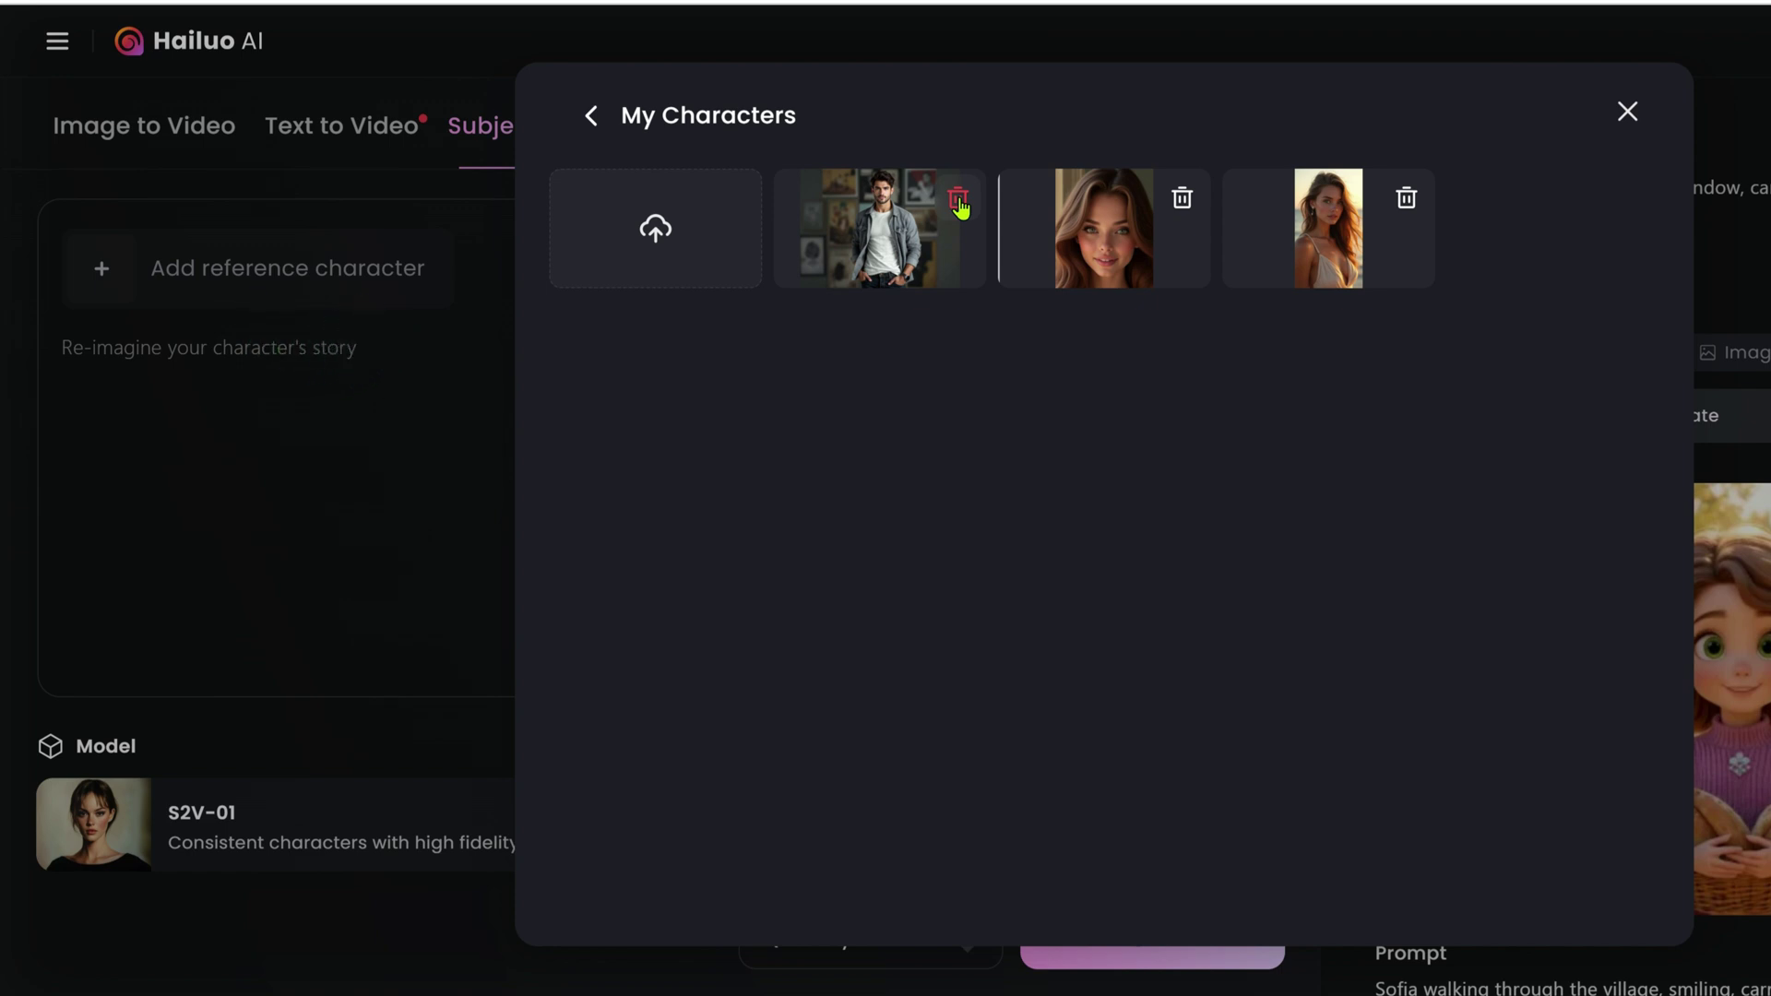
left_click(959, 203)
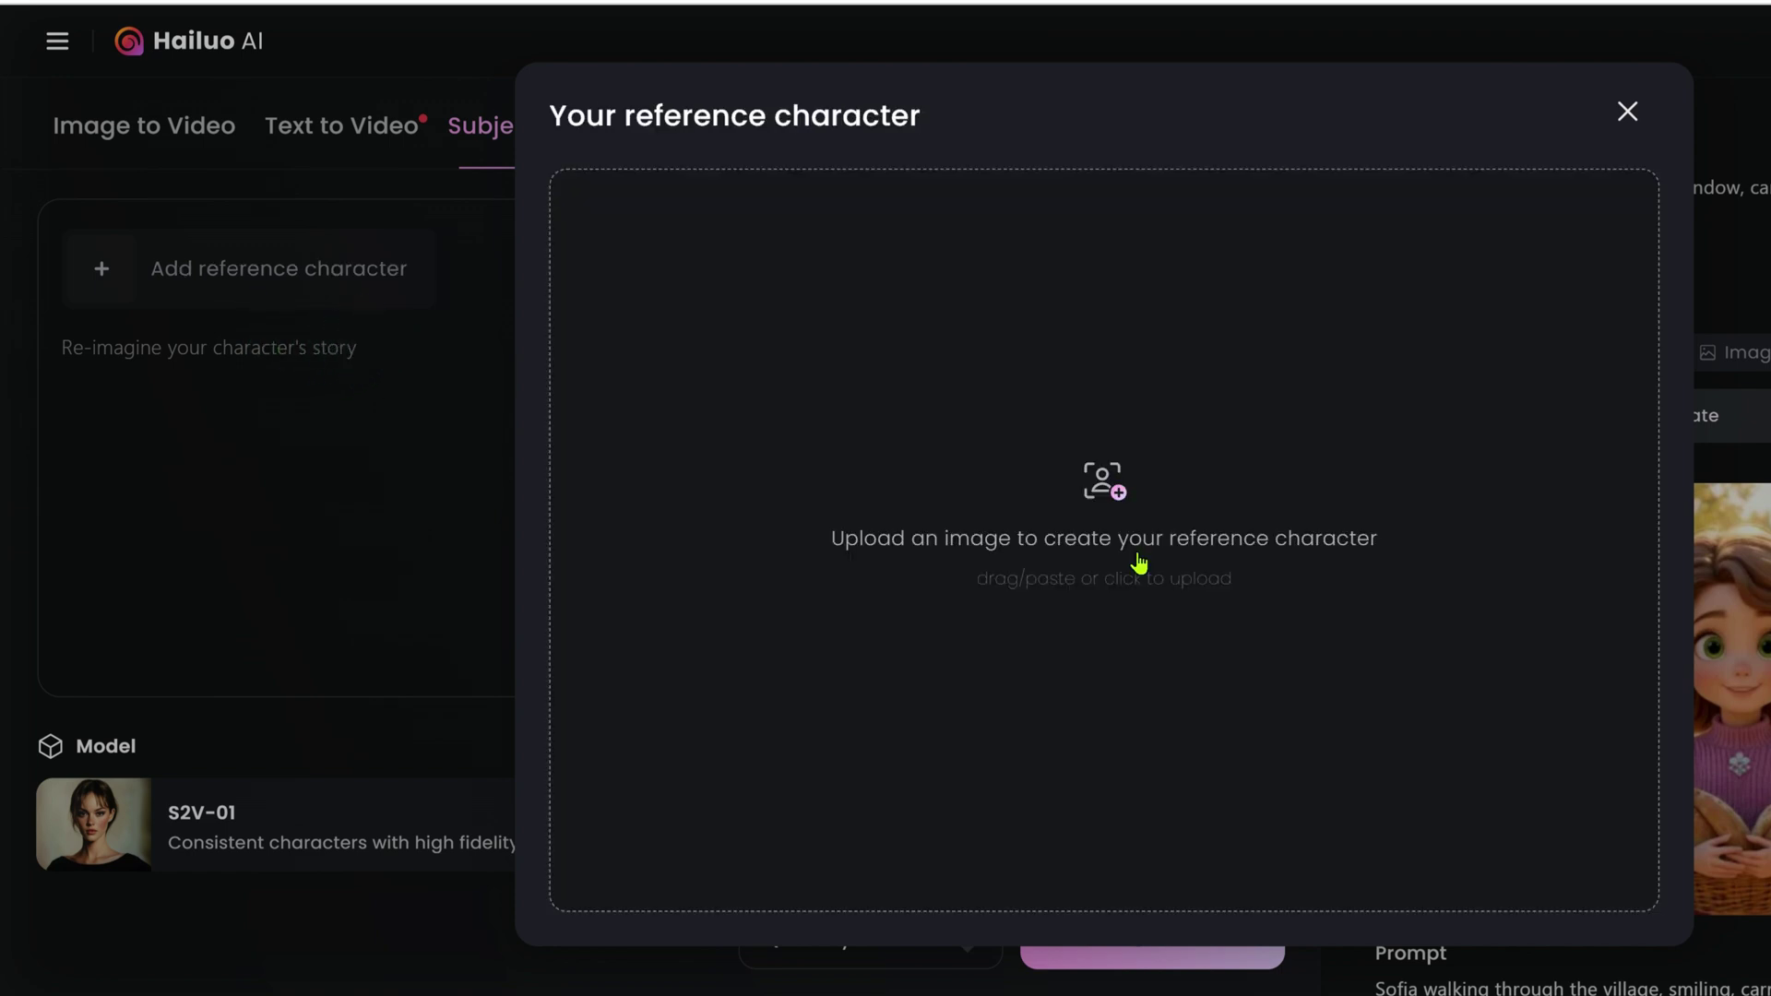
left_click(1139, 562)
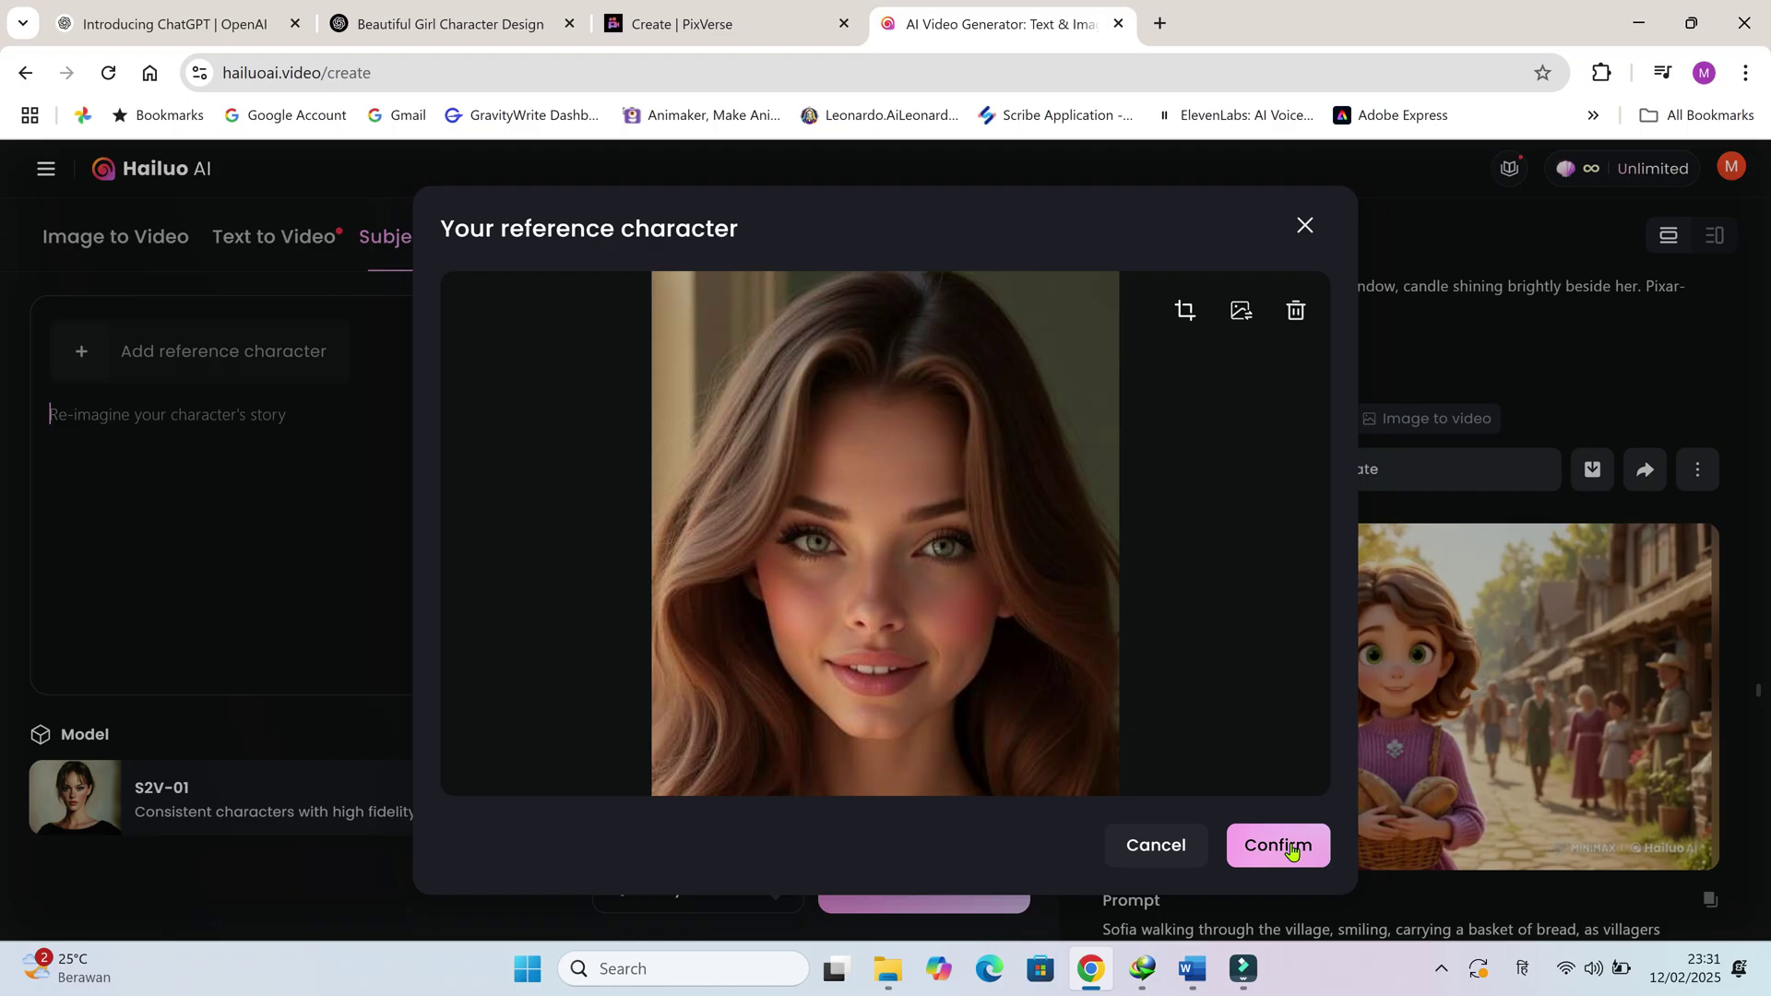
Confirm the portrait as the reference character and view the finished rainy-street video
left_click(1291, 850)
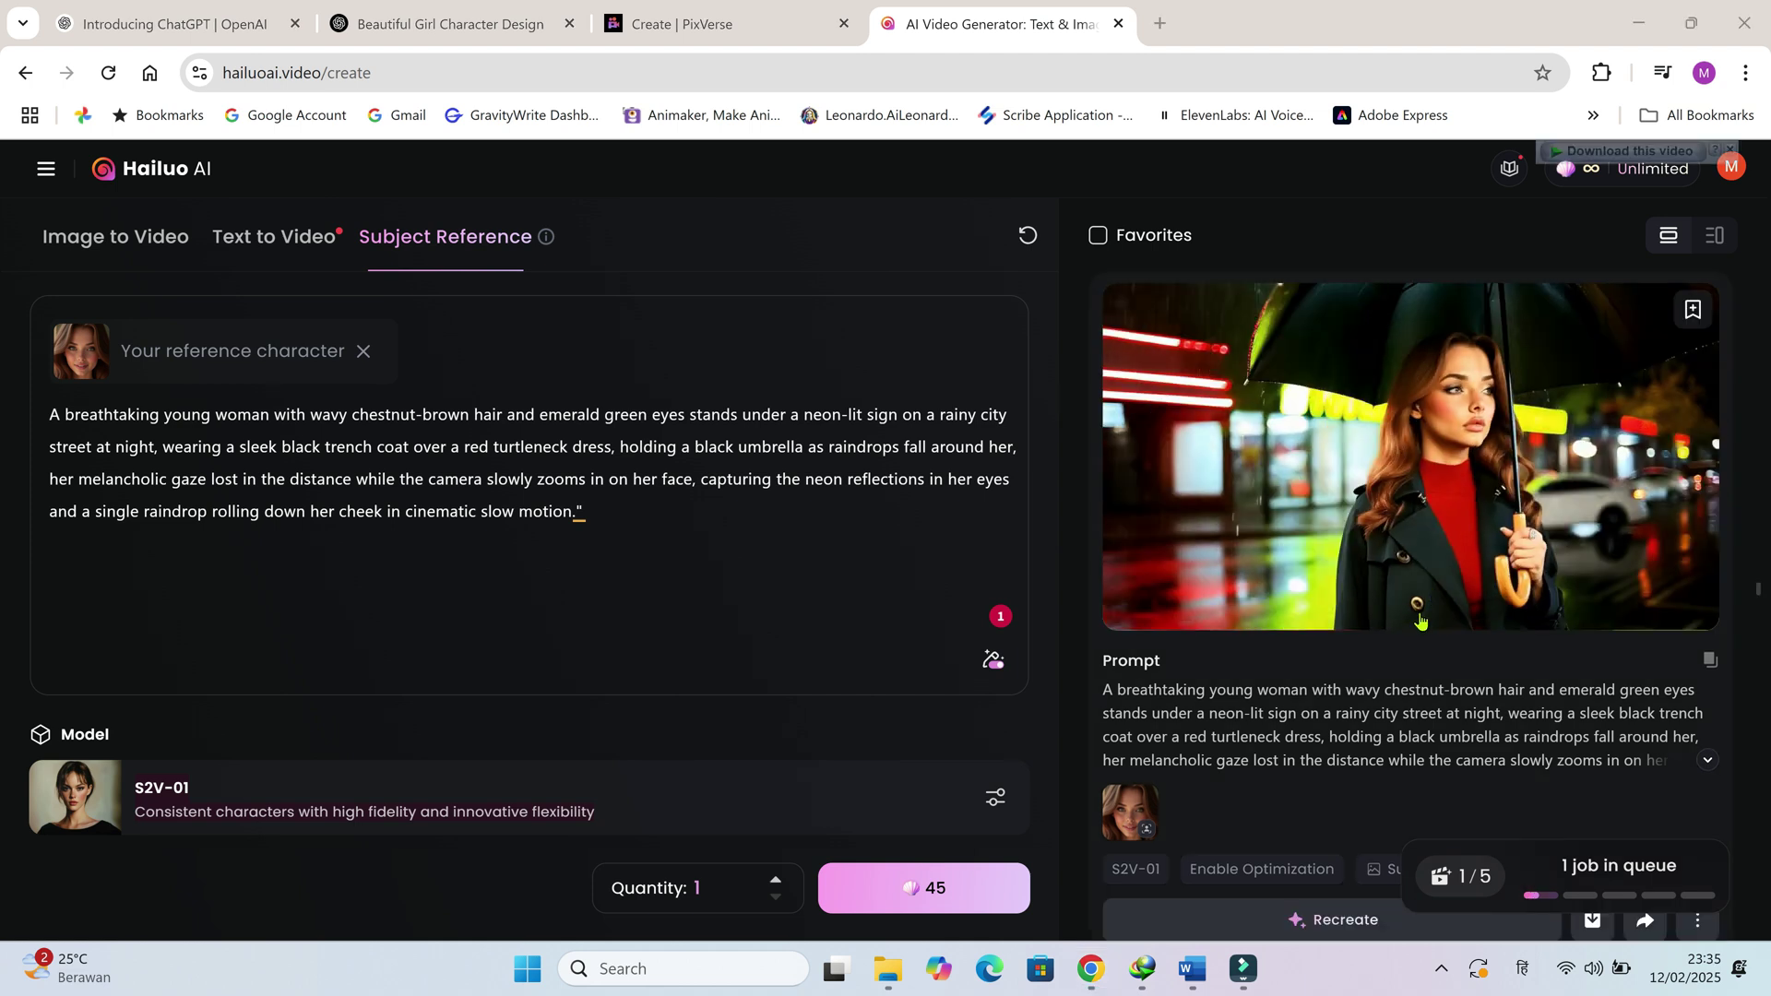
left_click(1428, 608)
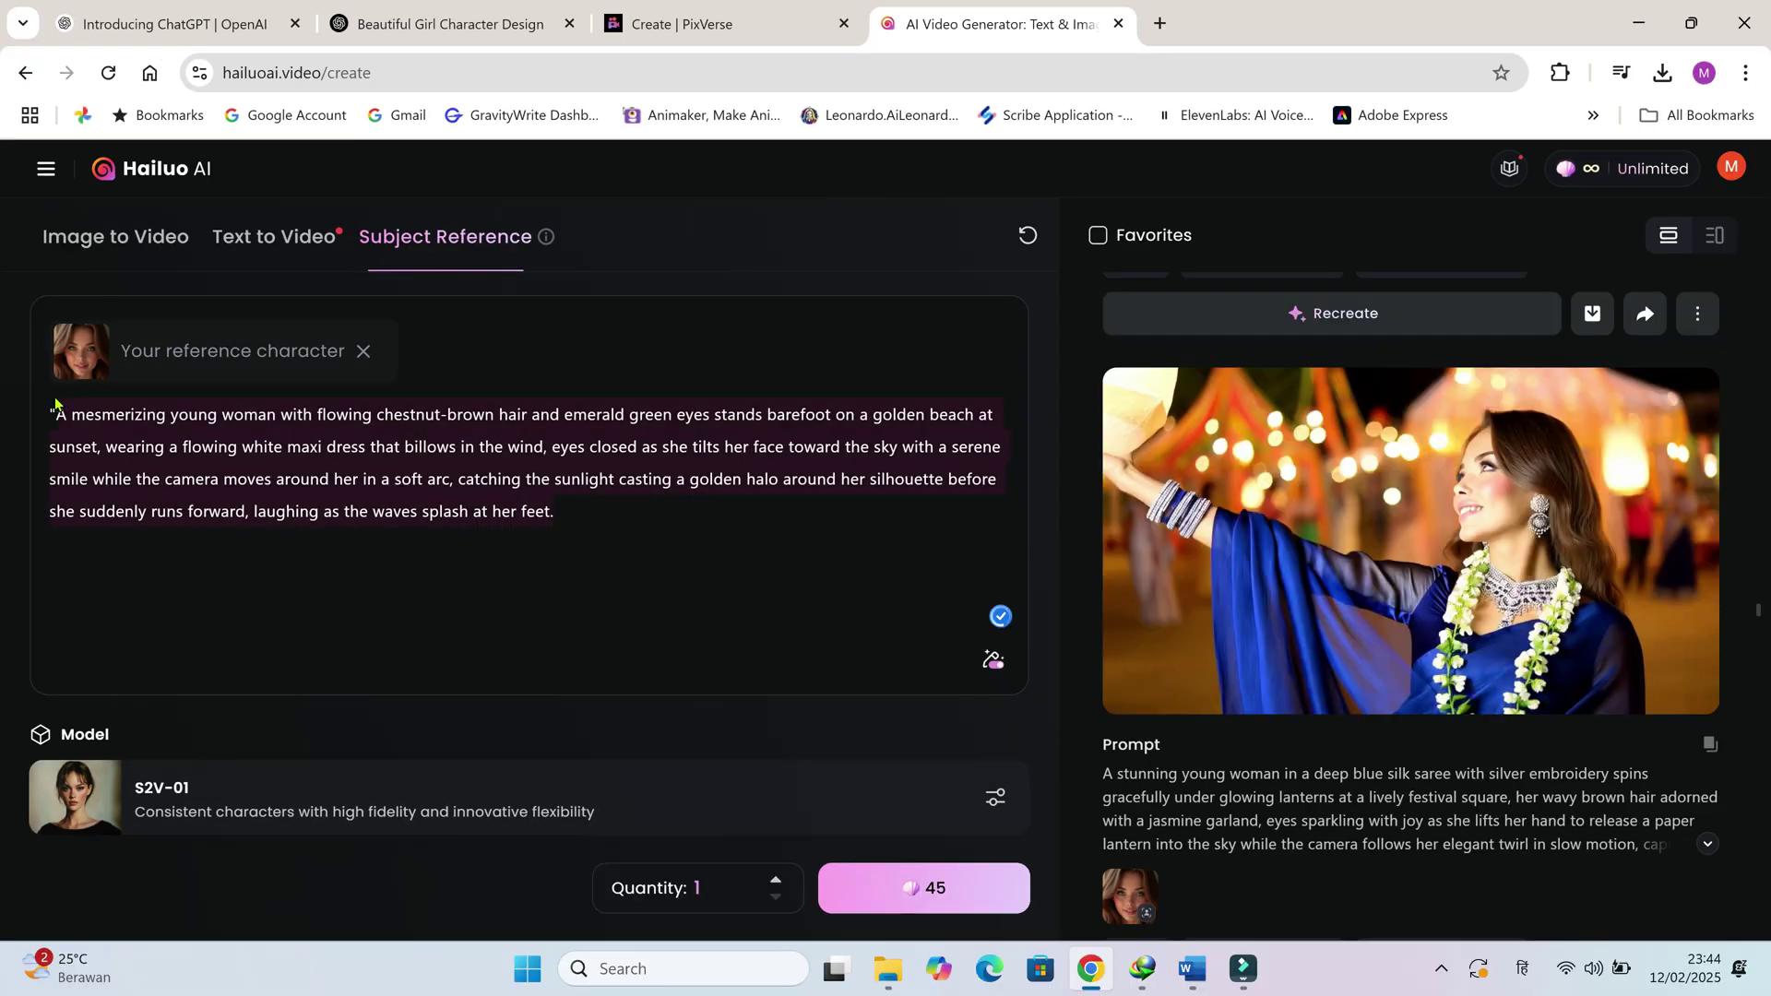
left_click(1624, 397)
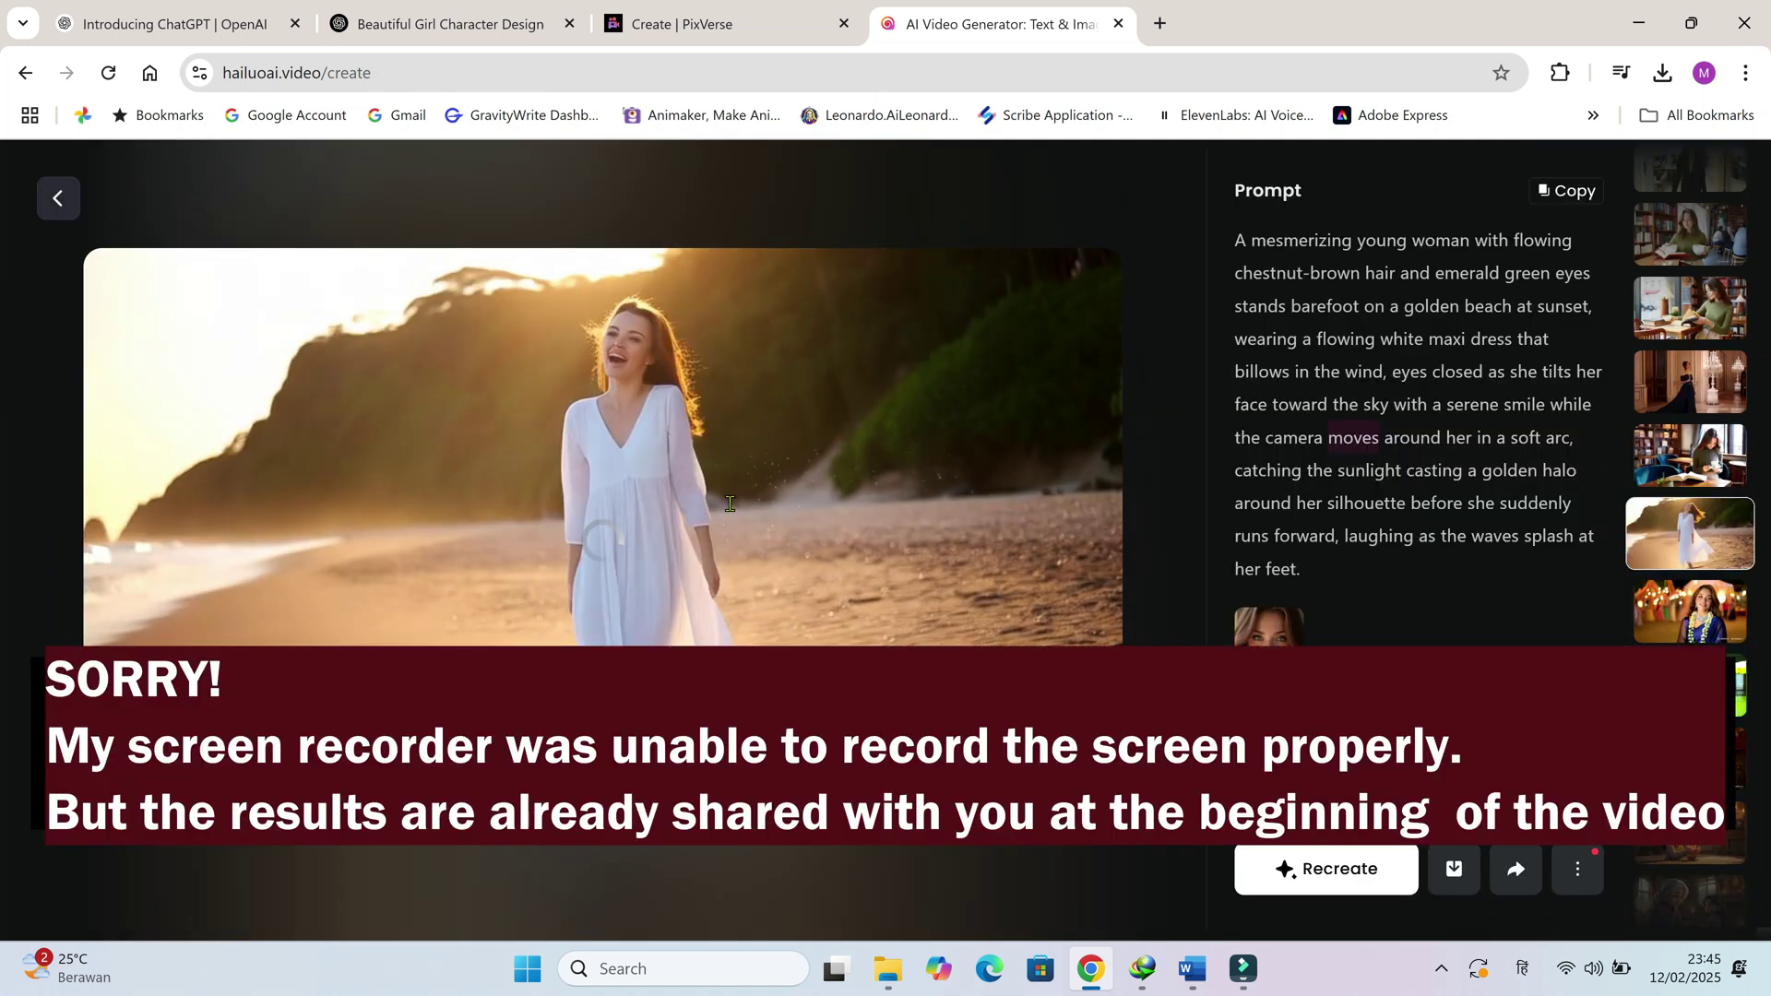
key("Escape")
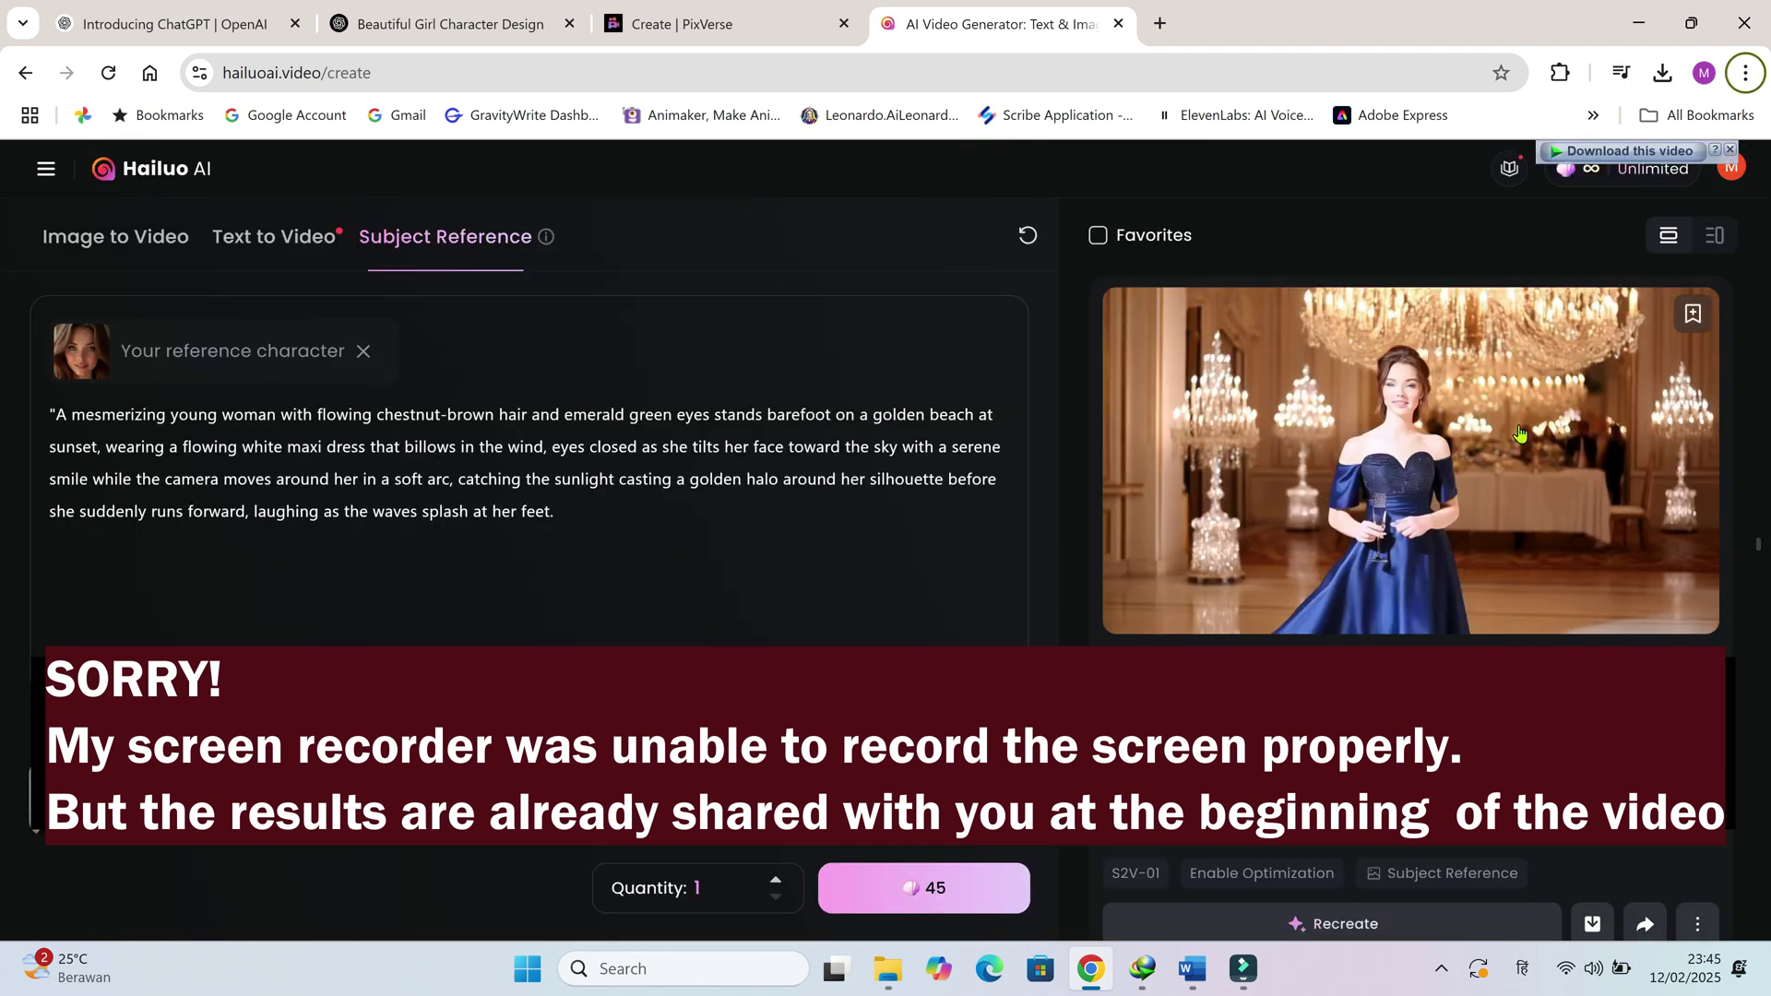
scroll(1521, 433, "down", 6)
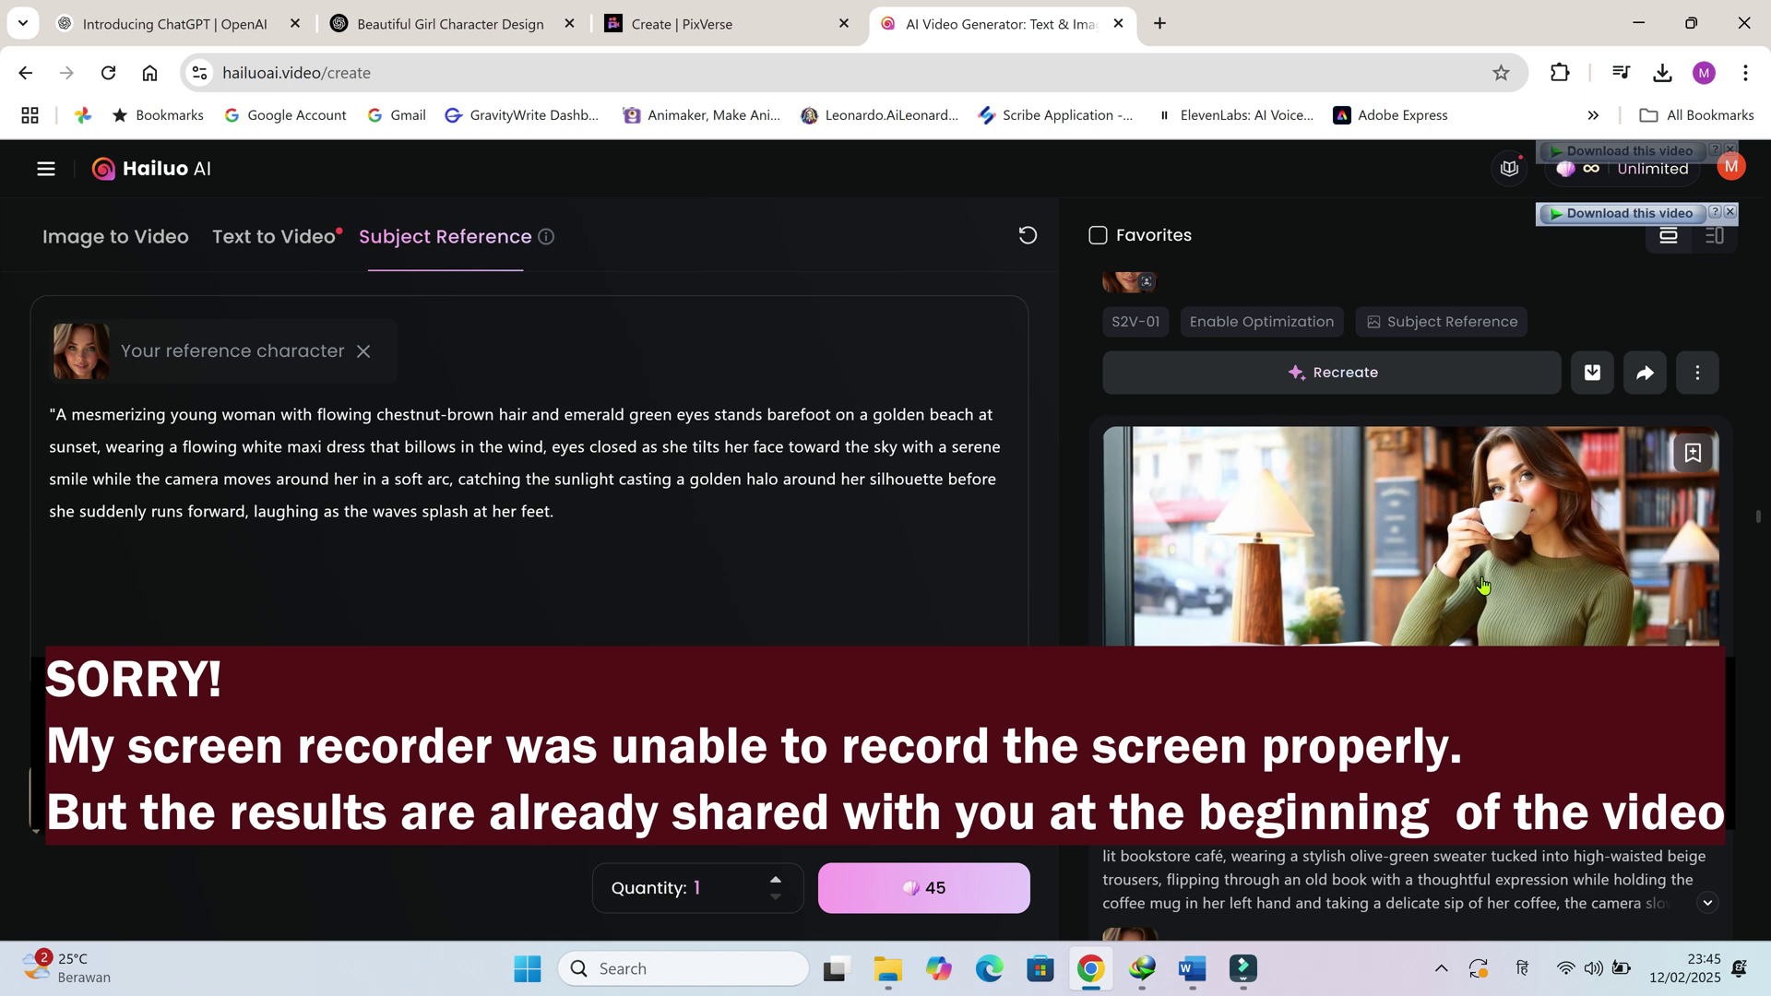
scroll(1484, 585, "down", 7)
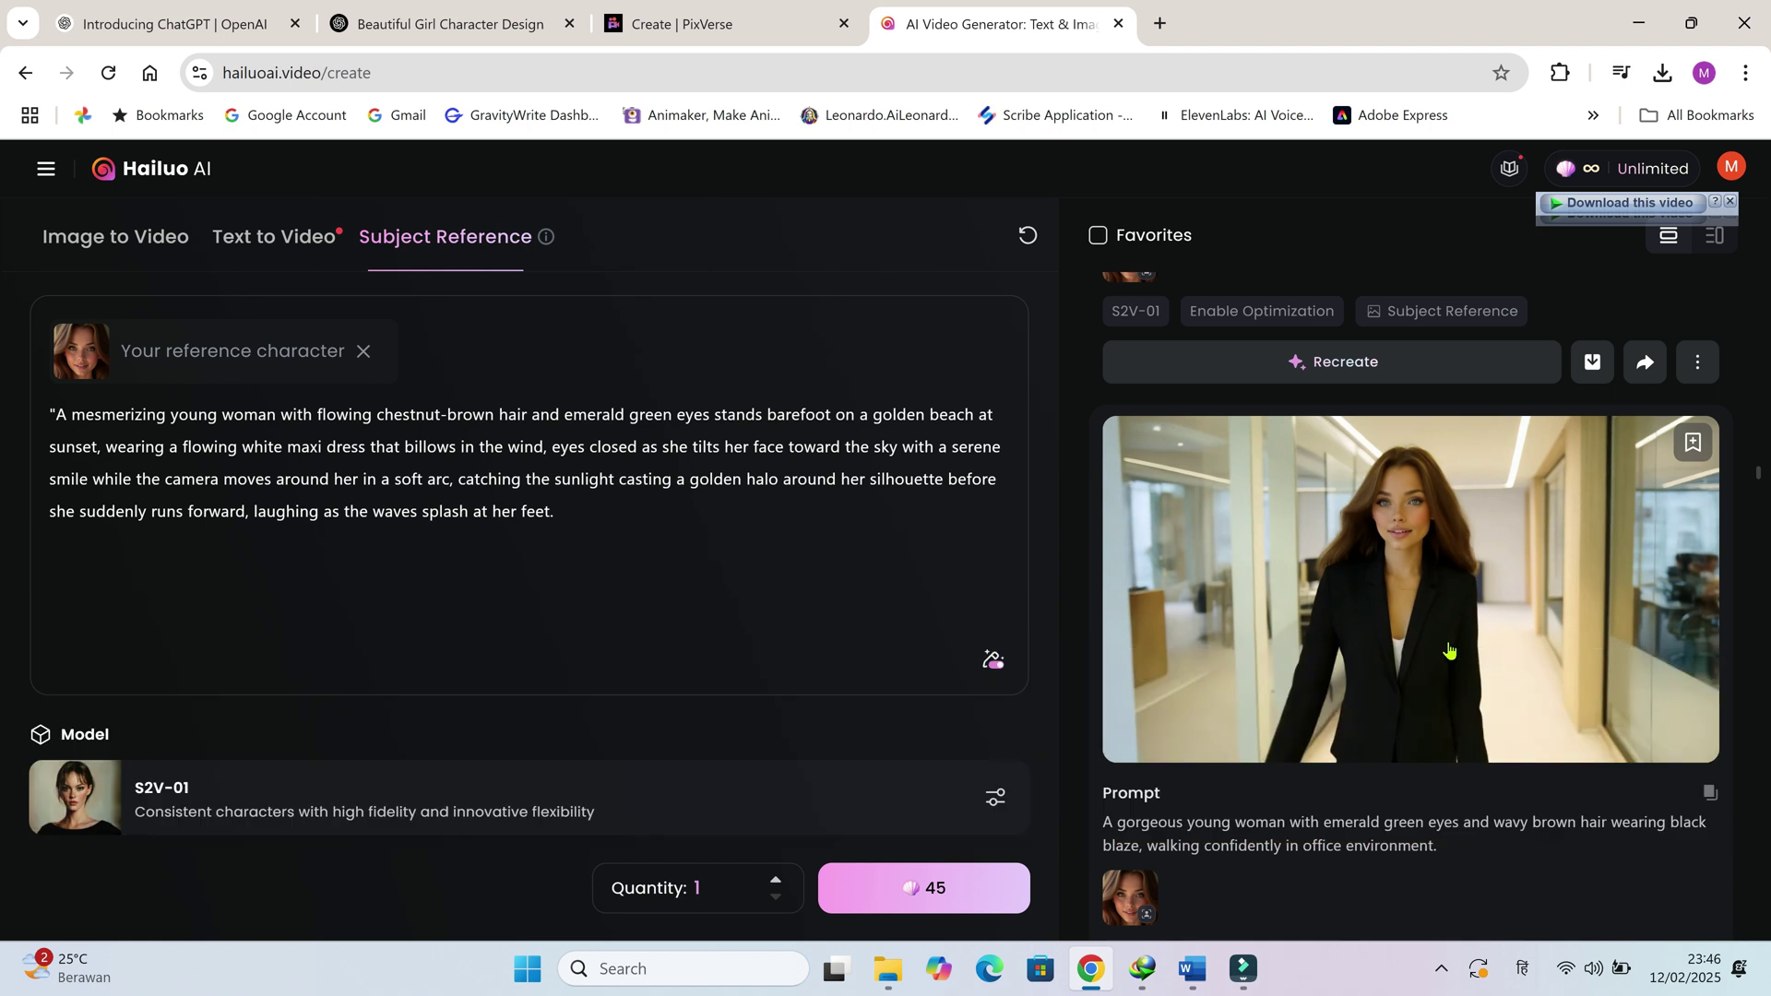
scroll(1450, 650, "down", 7)
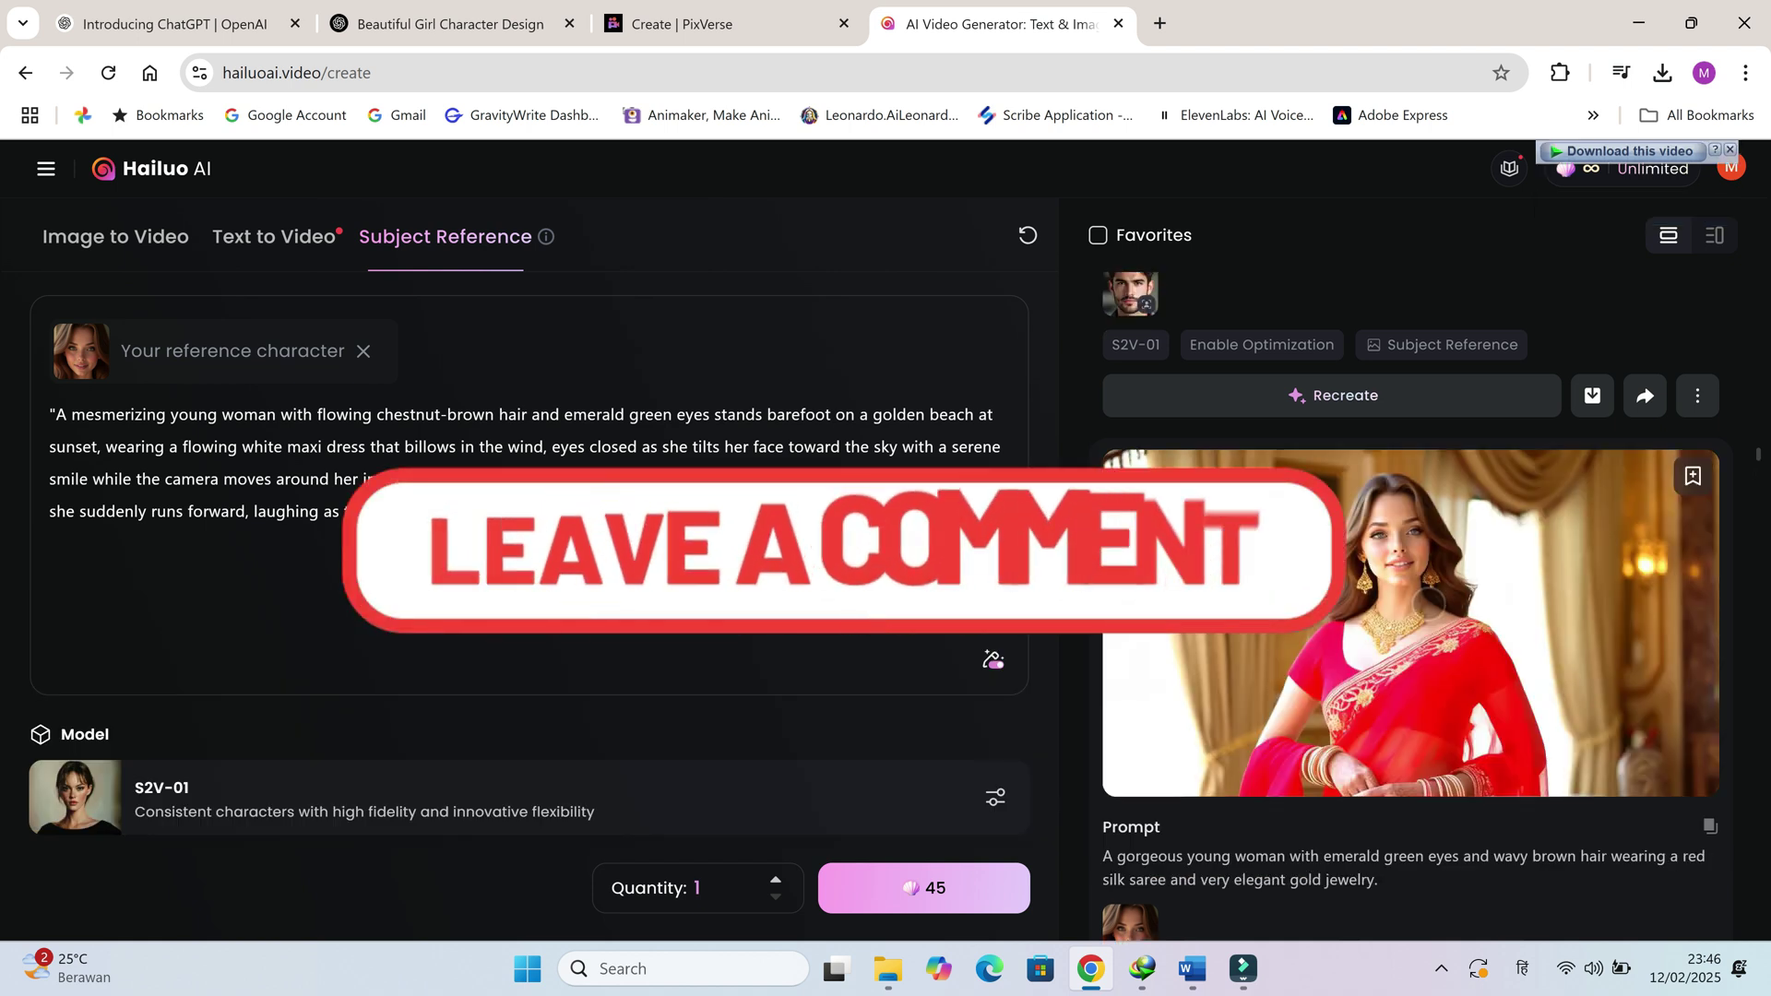